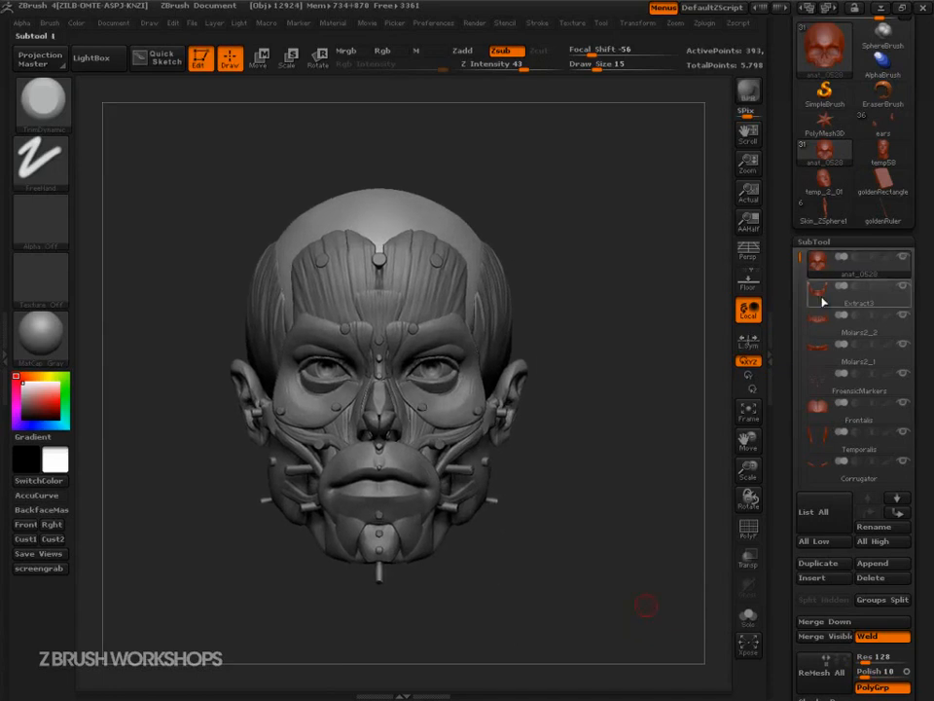
# Append the goldenRuler mesh to the head model and make it the active subtool
pyautogui.click(873, 563)
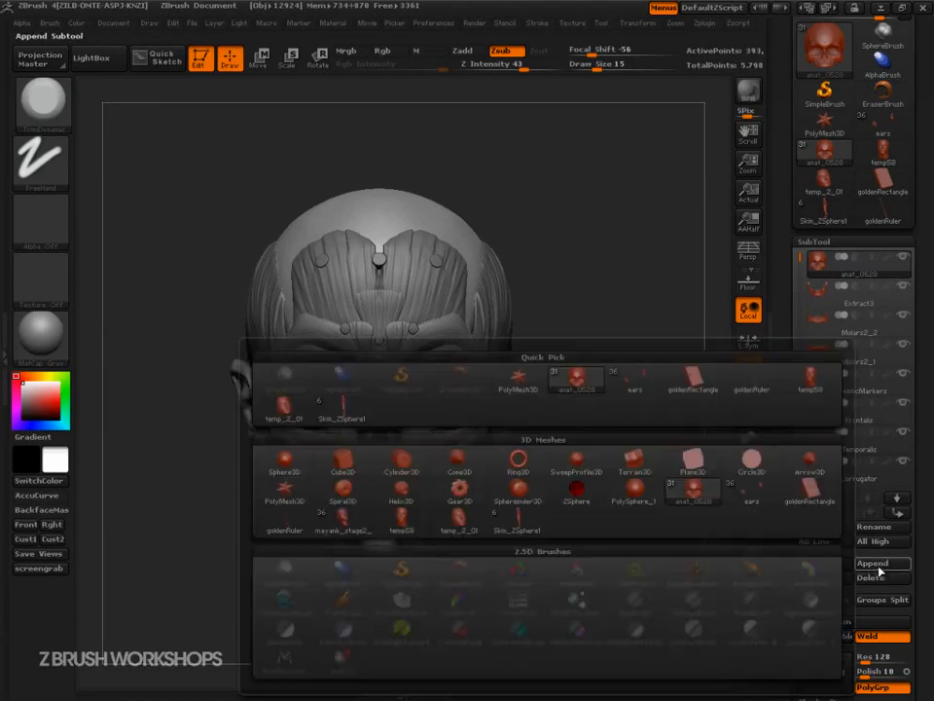
pyautogui.click(754, 386)
pyautogui.moveTo(798, 259); pyautogui.dragTo(794, 444)
pyautogui.click(853, 410)
# Move the golden ruler forward out of the head so it stands in front of the face on the centreline
pyautogui.moveTo(600, 559); pyautogui.dragTo(653, 603)
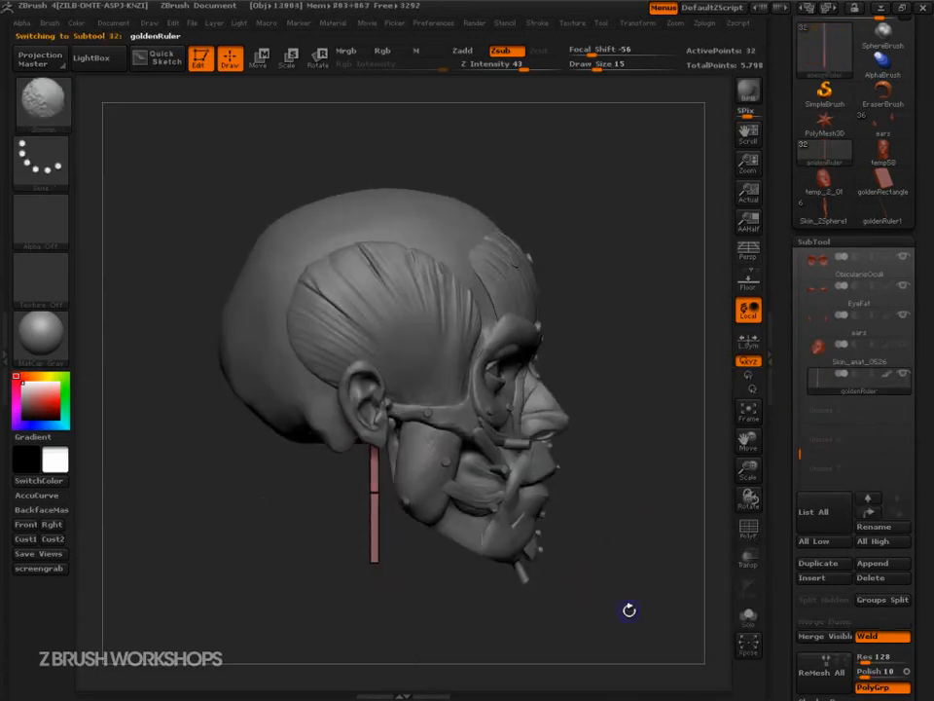
pyautogui.press('w')
pyautogui.moveTo(371, 563)
pyautogui.keyDown('shift'); pyautogui.mouseDown()
pyautogui.moveTo(280, 563)
pyautogui.moveTo(501, 566)
pyautogui.moveTo(538, 579)
pyautogui.mouseUp(); pyautogui.keyUp('shift')
pyautogui.moveTo(672, 555); pyautogui.dragTo(605, 546)
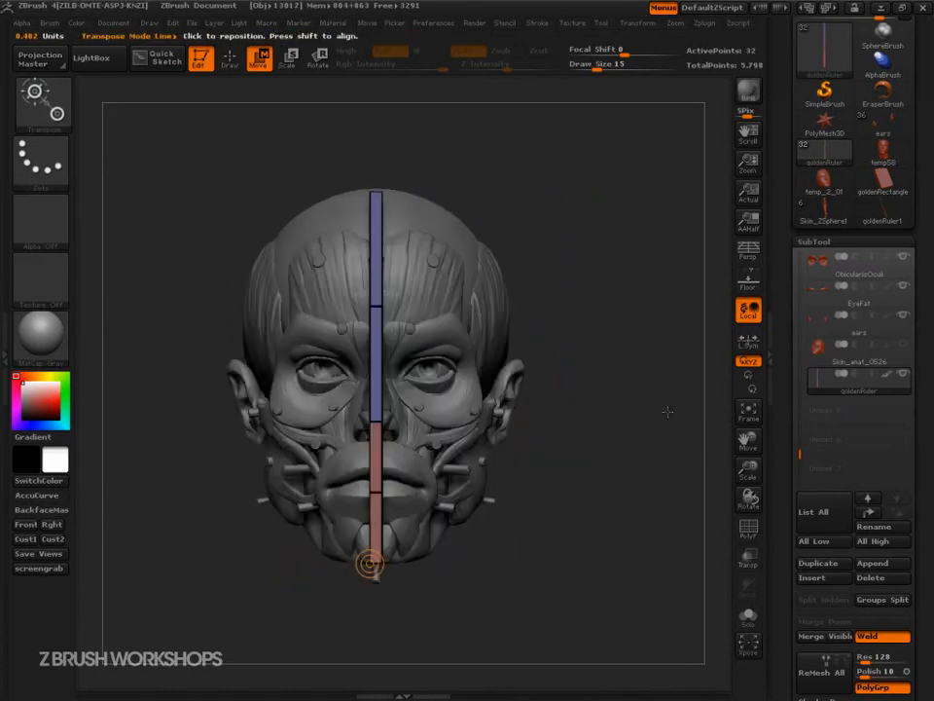
pyautogui.click(748, 253)
pyautogui.click(747, 253)
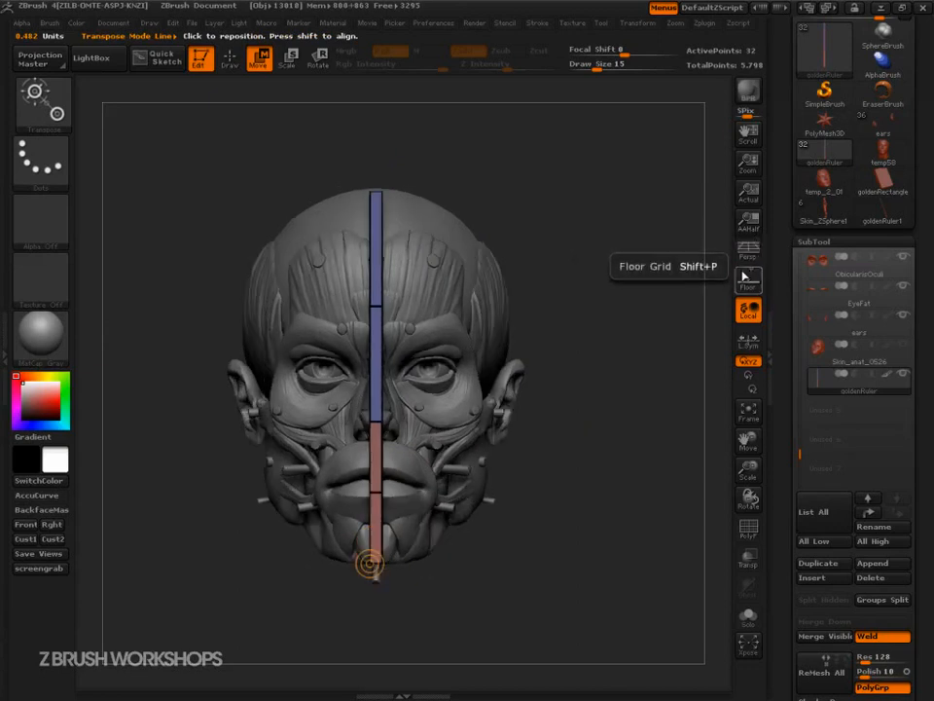
# Check the ruler's ends and colour division by marking the chin, nose base and top of the head on screen
pyautogui.keyDown('alt'); pyautogui.moveTo(629, 516); pyautogui.dragTo(666, 571); pyautogui.keyUp('alt')
pyautogui.hotkey('ctrl', 'shift', 'd')
pyautogui.moveTo(333, 599); pyautogui.dragTo(447, 593)
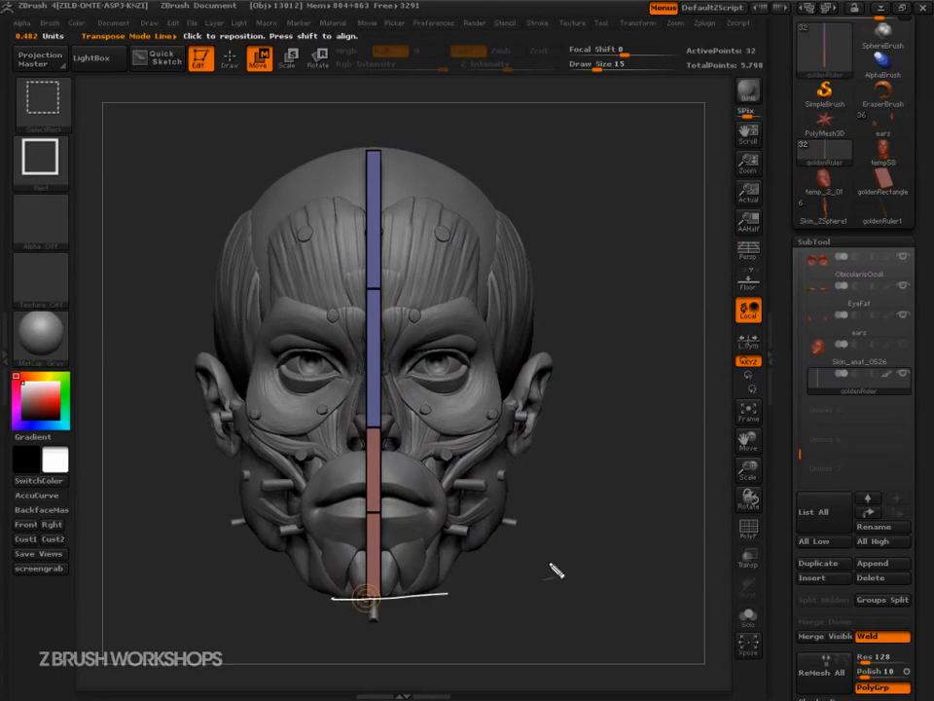
pyautogui.moveTo(351, 426); pyautogui.dragTo(401, 424)
pyautogui.moveTo(338, 149); pyautogui.dragTo(438, 146)
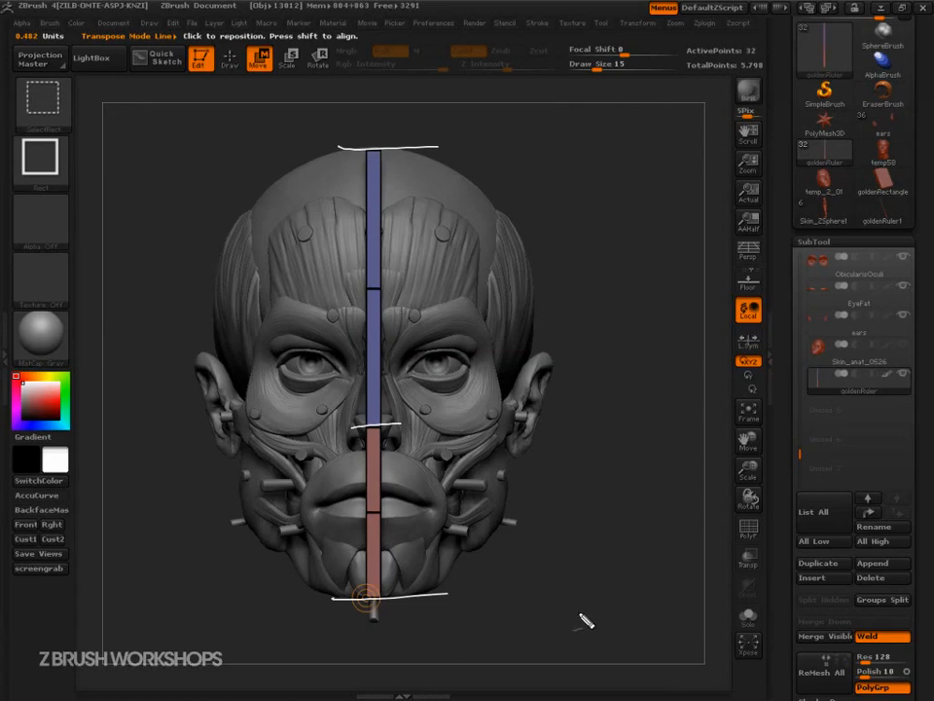
pyautogui.press('Escape')
# Mark the eye line and chin level beside the ruler to examine the lower-face span
pyautogui.moveTo(590, 592)
pyautogui.mouseDown()
pyautogui.moveTo(621, 601)
pyautogui.moveTo(604, 626)
pyautogui.mouseUp()
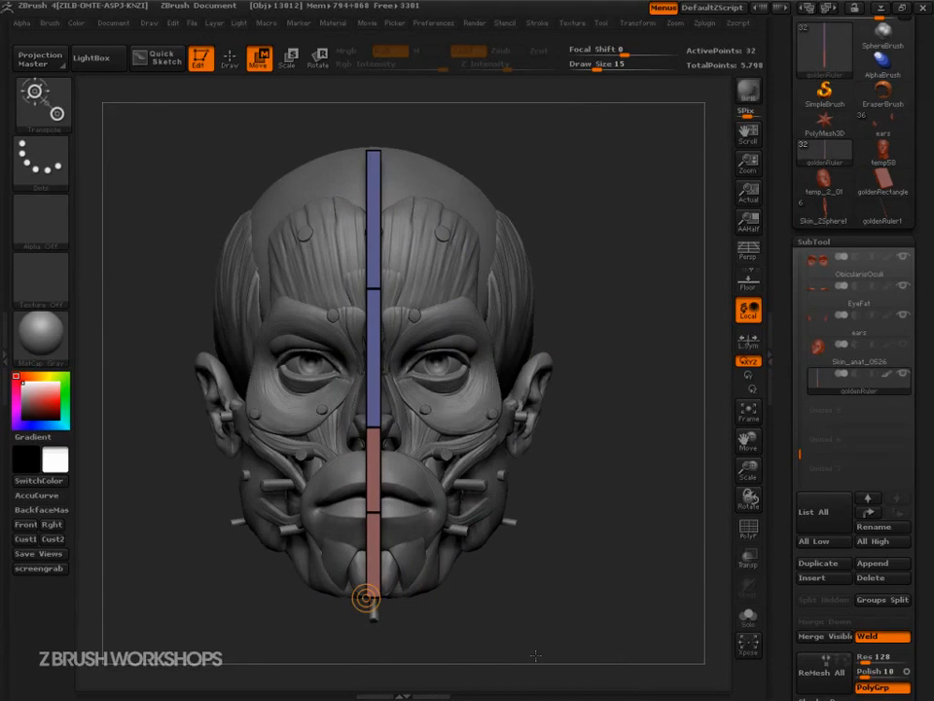
pyautogui.hotkey('ctrl', 'shift')
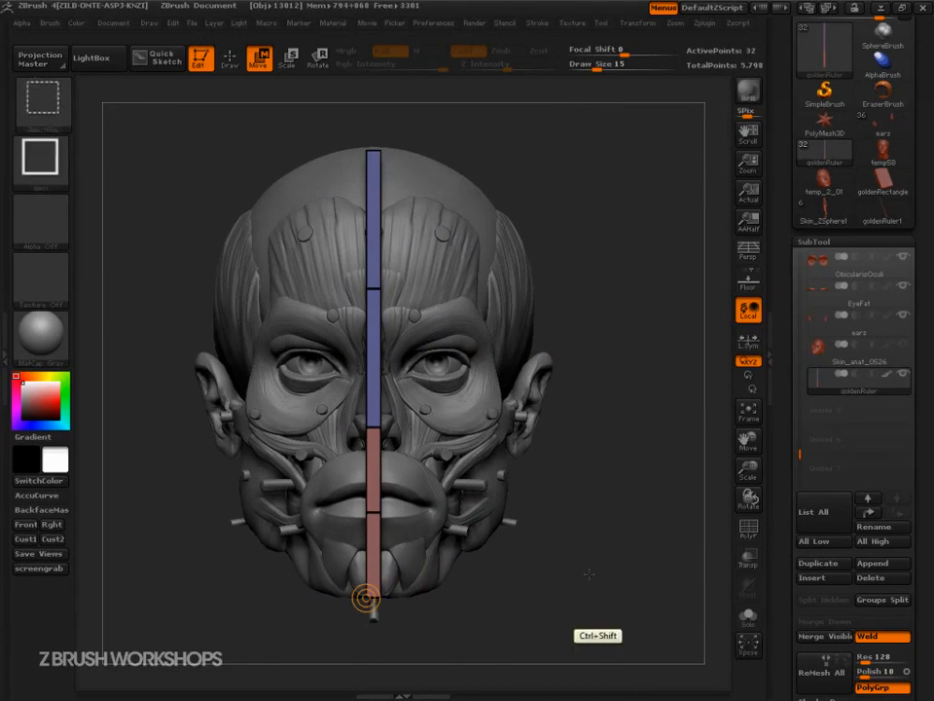
pyautogui.moveTo(399, 370); pyautogui.dragTo(521, 366)
pyautogui.moveTo(386, 596); pyautogui.dragTo(555, 588)
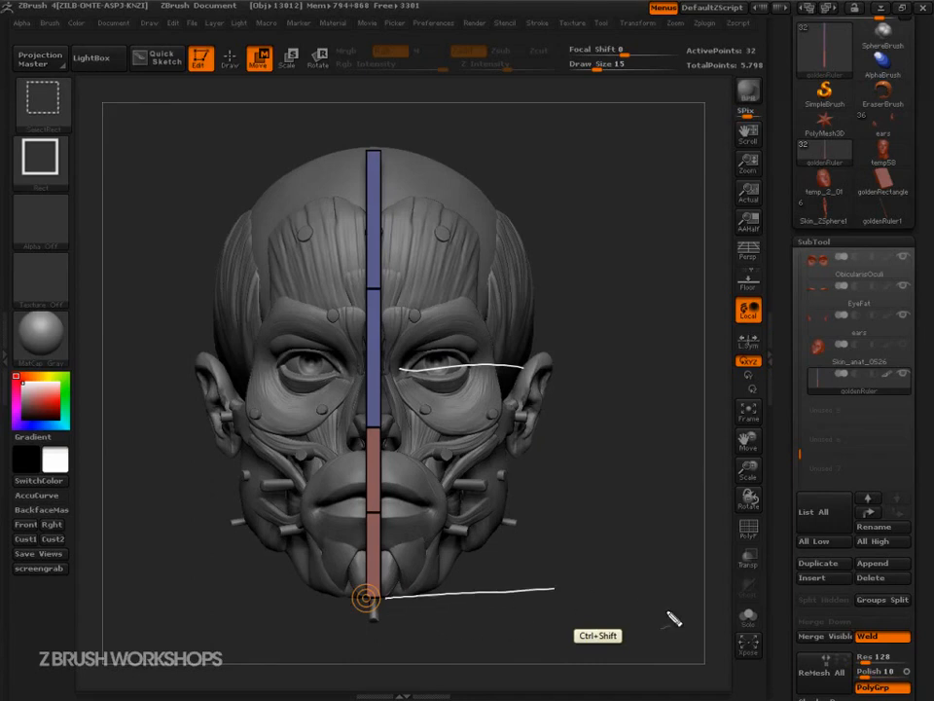
pyautogui.moveTo(434, 446); pyautogui.dragTo(464, 444)
pyautogui.hotkey('ctrl', 'shift', 'd')
# Move the golden ruler sideways off the face's centreline so it stands beside the nose
pyautogui.moveTo(381, 427); pyautogui.dragTo(579, 416)
pyautogui.moveTo(494, 423); pyautogui.dragTo(538, 428)
pyautogui.moveTo(413, 607)
pyautogui.mouseDown()
pyautogui.moveTo(542, 619)
pyautogui.moveTo(431, 611)
pyautogui.moveTo(420, 596)
pyautogui.mouseUp()
pyautogui.moveTo(442, 206); pyautogui.dragTo(420, 148)
pyautogui.moveTo(575, 184); pyautogui.dragTo(508, 191)
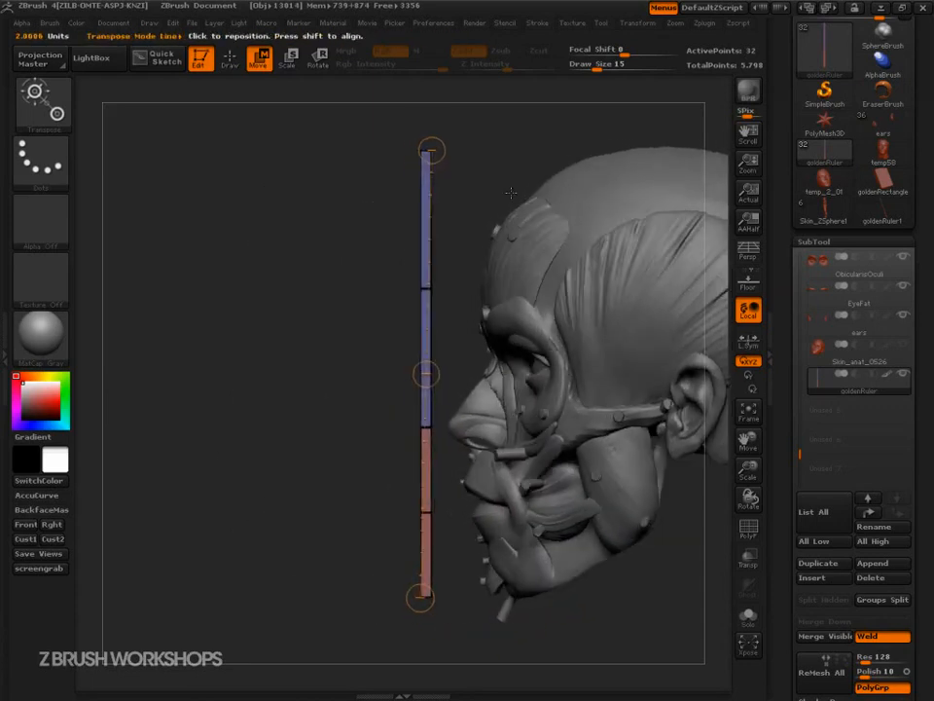
pyautogui.moveTo(420, 607)
pyautogui.mouseDown()
pyautogui.moveTo(432, 156)
pyautogui.moveTo(413, 611)
pyautogui.moveTo(421, 609)
pyautogui.mouseUp()
pyautogui.moveTo(352, 643); pyautogui.dragTo(556, 468)
pyautogui.moveTo(408, 367); pyautogui.dragTo(623, 307)
# Try shortening the golden ruler from its chin end so it reaches eye level, and undo the scaling
pyautogui.moveTo(410, 506); pyautogui.dragTo(409, 587)
pyautogui.keyDown('alt'); pyautogui.moveTo(482, 519); pyautogui.dragTo(475, 541); pyautogui.keyUp('alt')
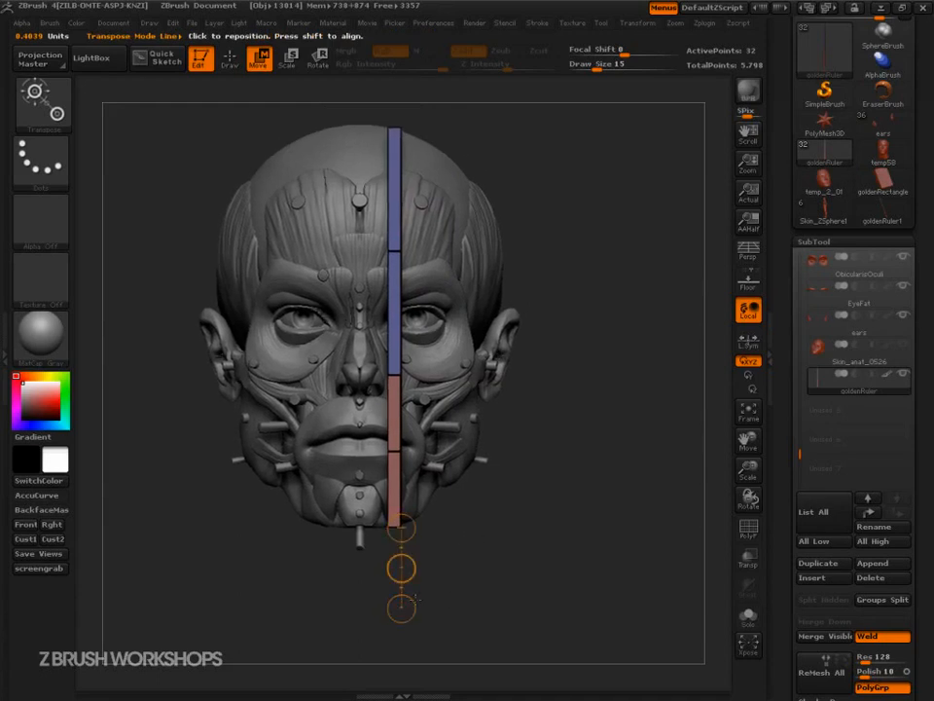
pyautogui.moveTo(401, 608); pyautogui.dragTo(403, 569)
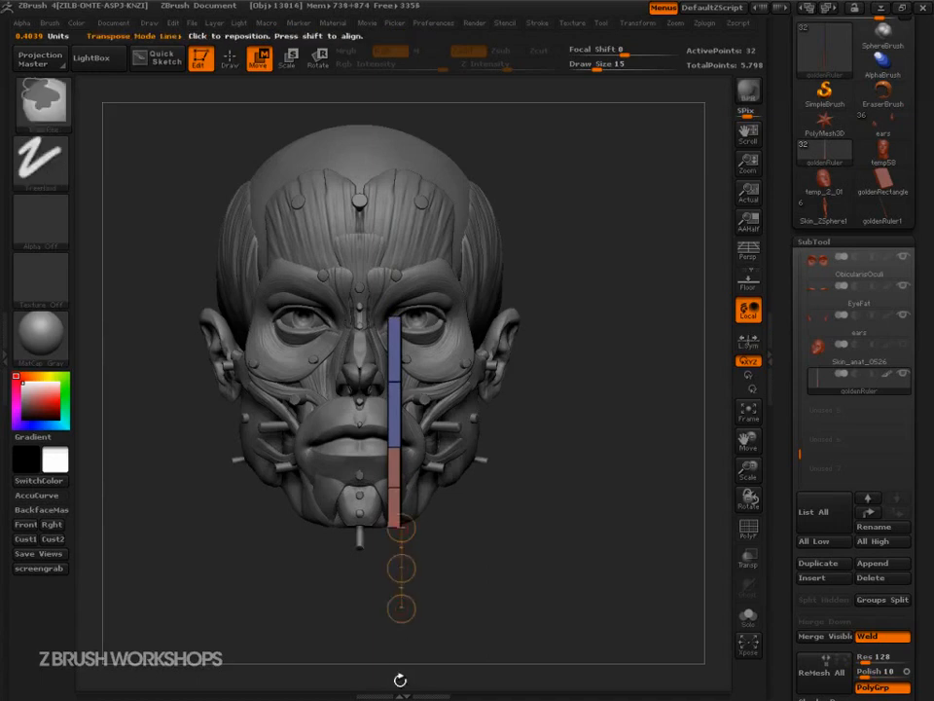
pyautogui.hotkey('ctrl', 'z')
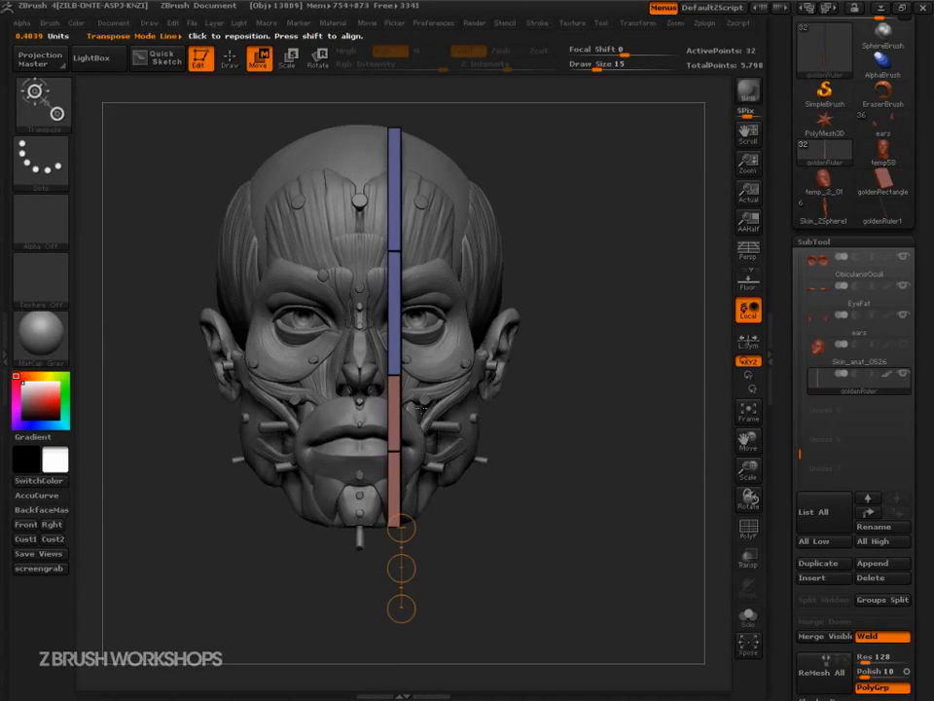
# Rotate the golden ruler 180 degrees about its colour division so the red short section is uppermost
pyautogui.moveTo(402, 374)
pyautogui.mouseDown()
pyautogui.moveTo(575, 376)
pyautogui.moveTo(448, 232)
pyautogui.moveTo(247, 317)
pyautogui.moveTo(238, 372)
pyautogui.moveTo(304, 290)
pyautogui.moveTo(292, 329)
pyautogui.mouseUp()
pyautogui.press('r')
pyautogui.keyDown('shift'); pyautogui.moveTo(563, 380); pyautogui.dragTo(503, 398); pyautogui.keyUp('shift')
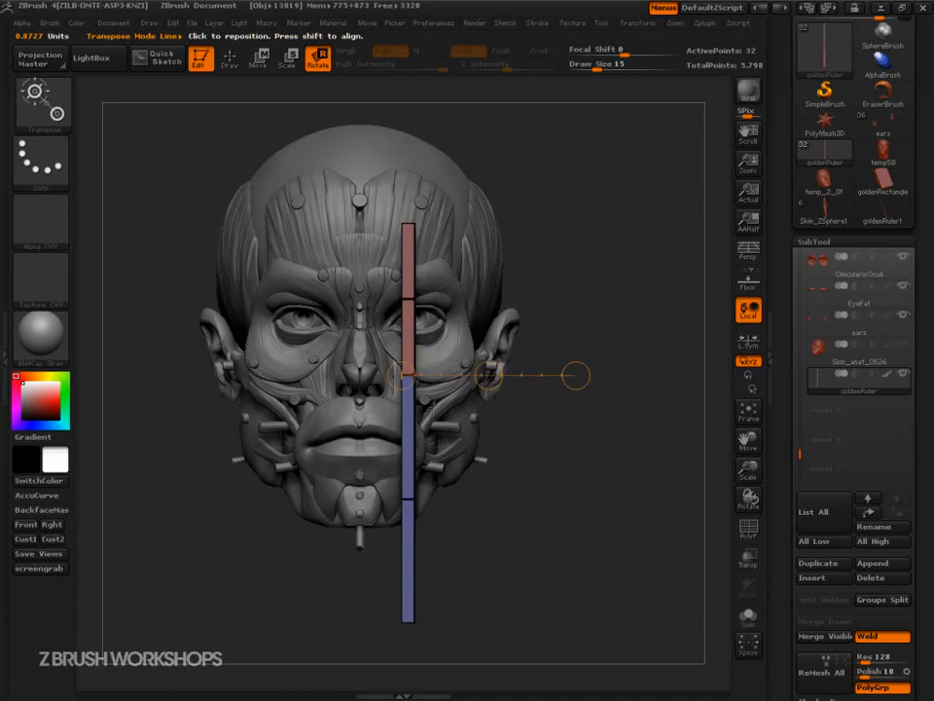
# Lower the flipped ruler to start at the eye line and scale it down to end at the chin
pyautogui.moveTo(414, 623); pyautogui.dragTo(415, 699)
pyautogui.press('w')
pyautogui.keyDown('shift'); pyautogui.moveTo(414, 639); pyautogui.dragTo(417, 673); pyautogui.keyUp('shift')
pyautogui.keyDown('alt'); pyautogui.moveTo(582, 414); pyautogui.dragTo(588, 456); pyautogui.keyUp('alt')
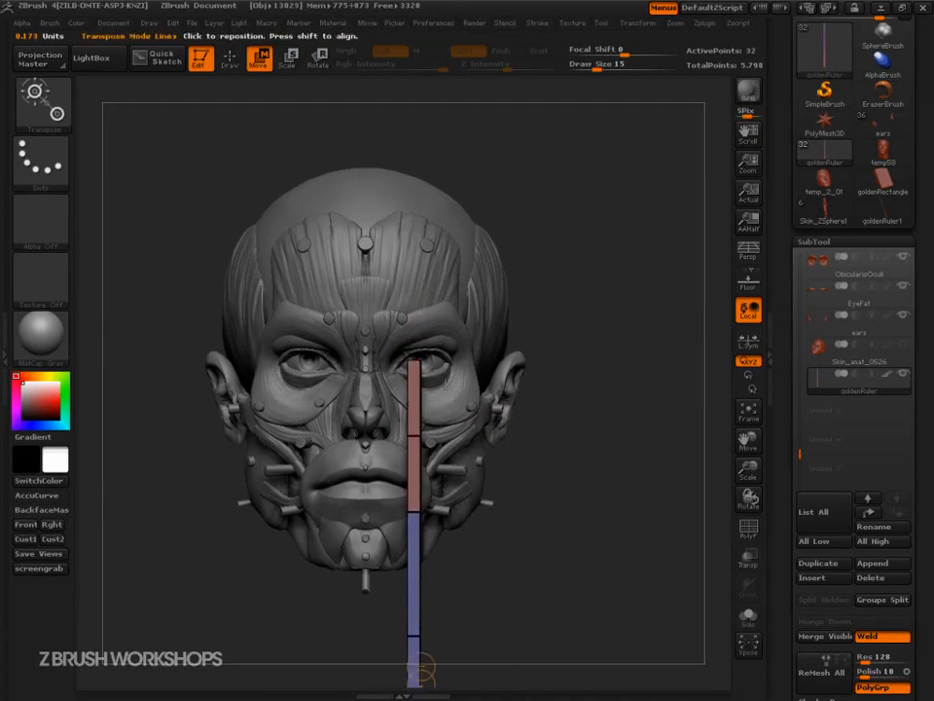
pyautogui.moveTo(420, 355)
pyautogui.keyDown('shift'); pyautogui.mouseDown()
pyautogui.moveTo(419, 133)
pyautogui.moveTo(426, 243)
pyautogui.mouseUp(); pyautogui.keyUp('shift')
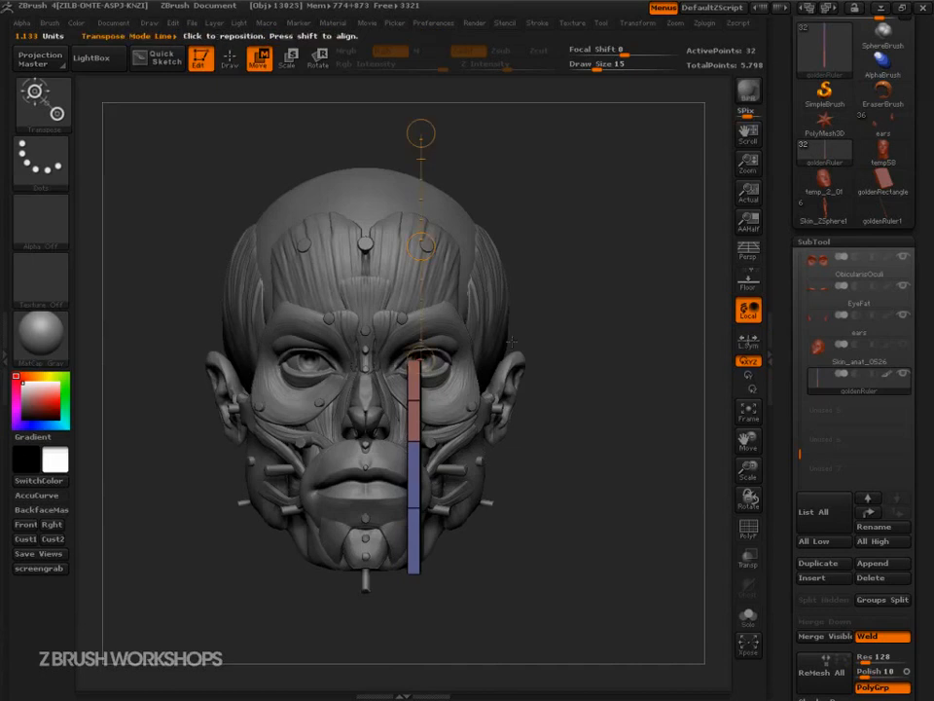
# Duplicate the goldenRuler subtool and move the copy across to the opposite eye
pyautogui.press('q')
pyautogui.moveTo(600, 502); pyautogui.dragTo(575, 553)
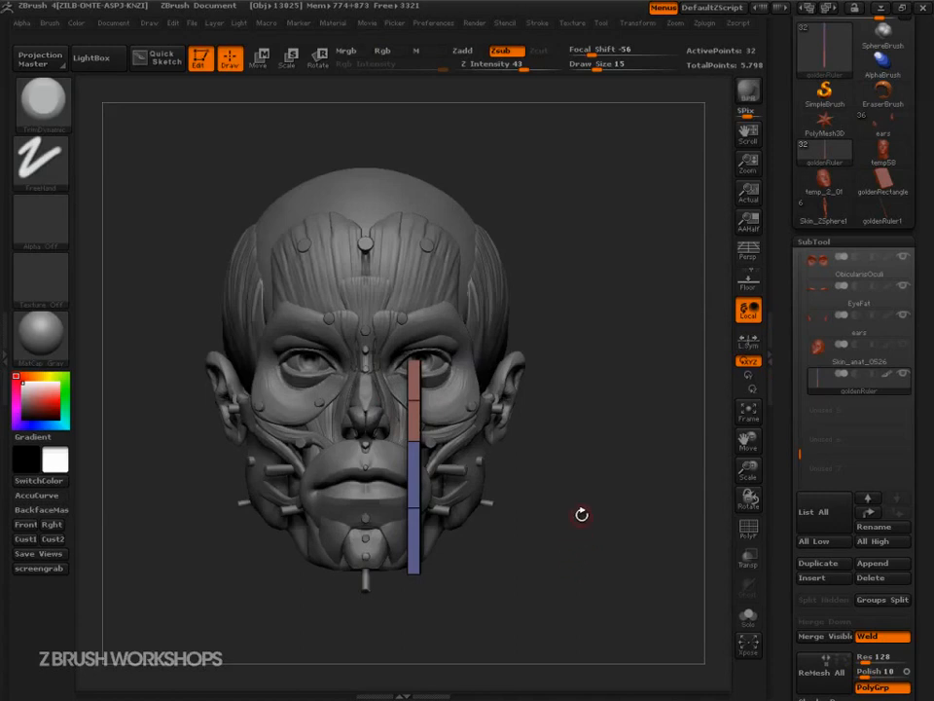
pyautogui.keyDown('shift'); pyautogui.moveTo(614, 567); pyautogui.dragTo(580, 614); pyautogui.keyUp('shift')
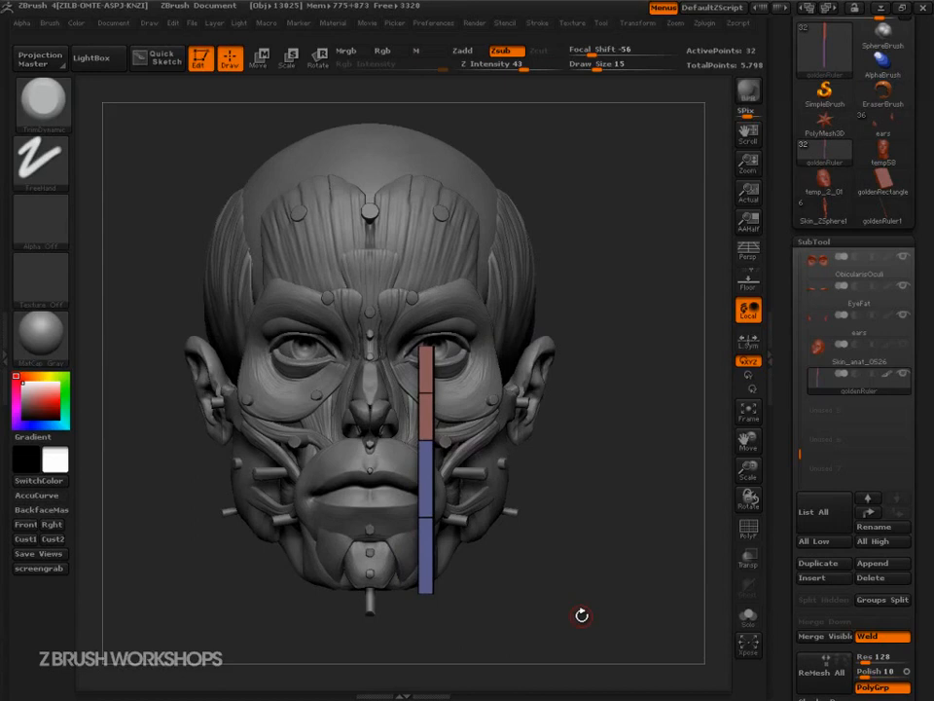
pyautogui.moveTo(783, 212); pyautogui.dragTo(783, 300)
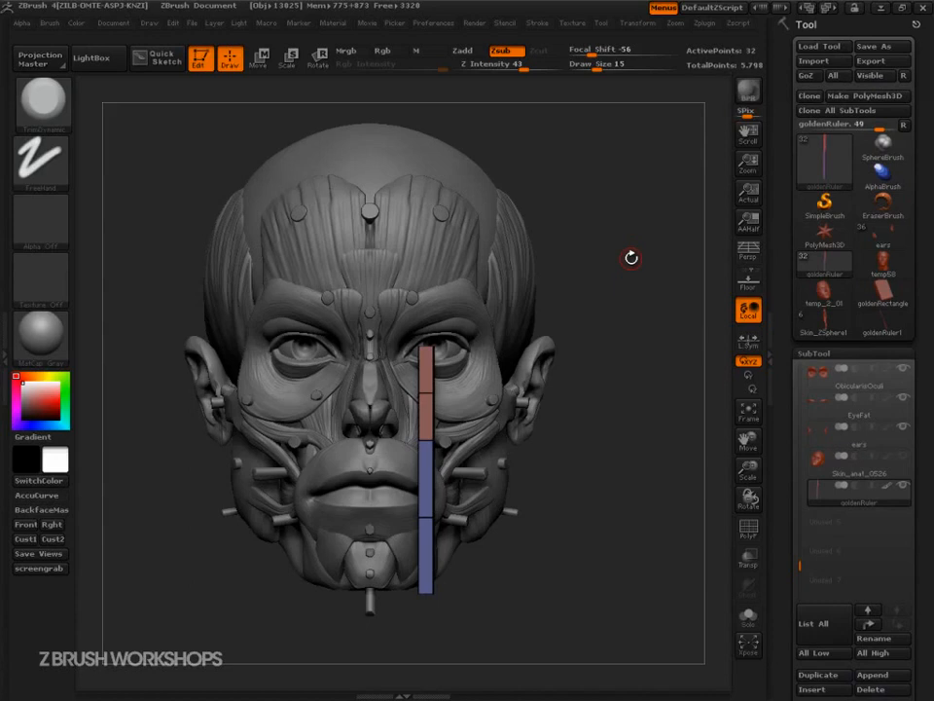
pyautogui.moveTo(649, 591); pyautogui.dragTo(646, 636)
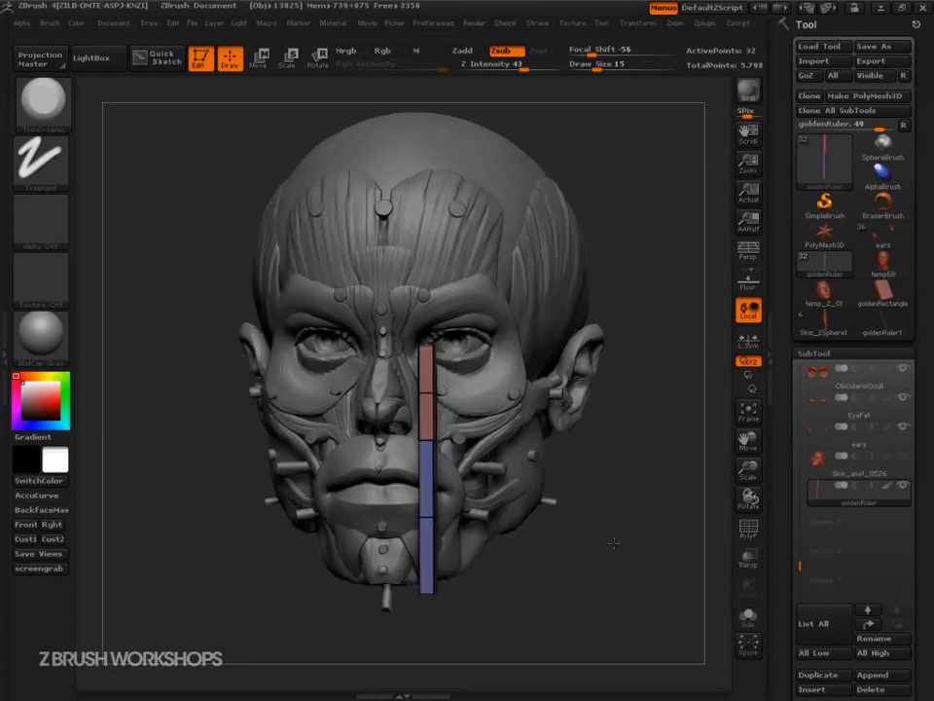
pyautogui.click(828, 674)
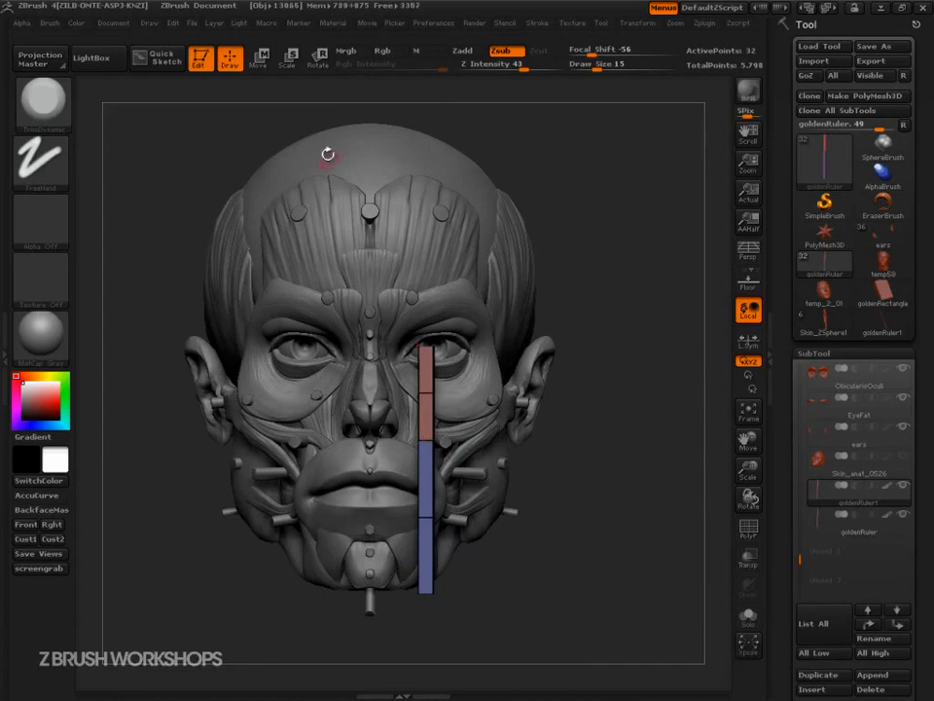
pyautogui.press('w')
pyautogui.moveTo(435, 441); pyautogui.dragTo(637, 441)
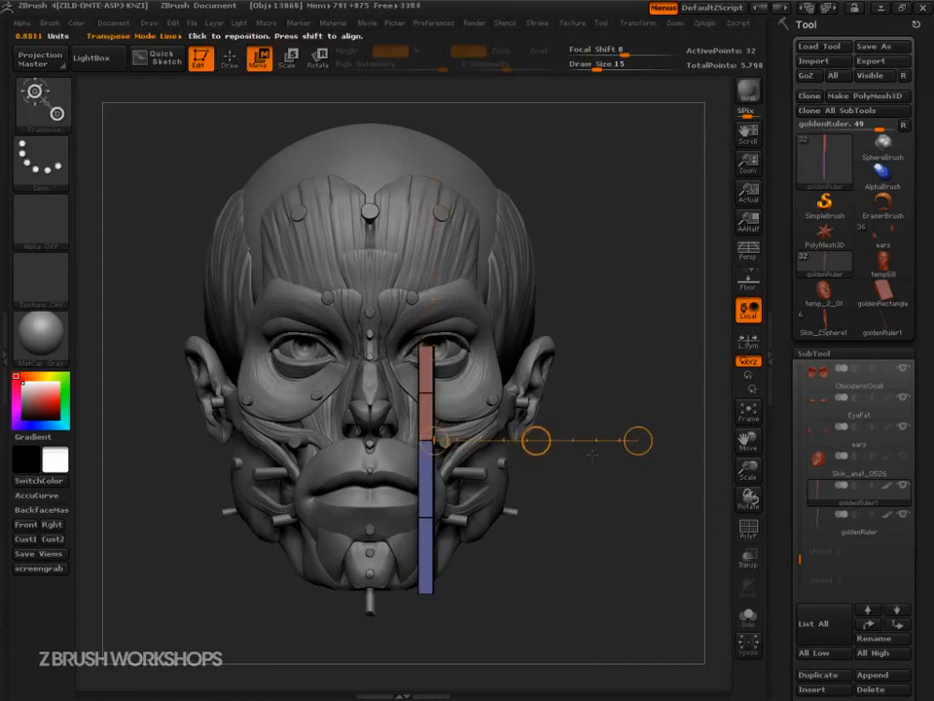
pyautogui.moveTo(536, 441); pyautogui.dragTo(403, 441)
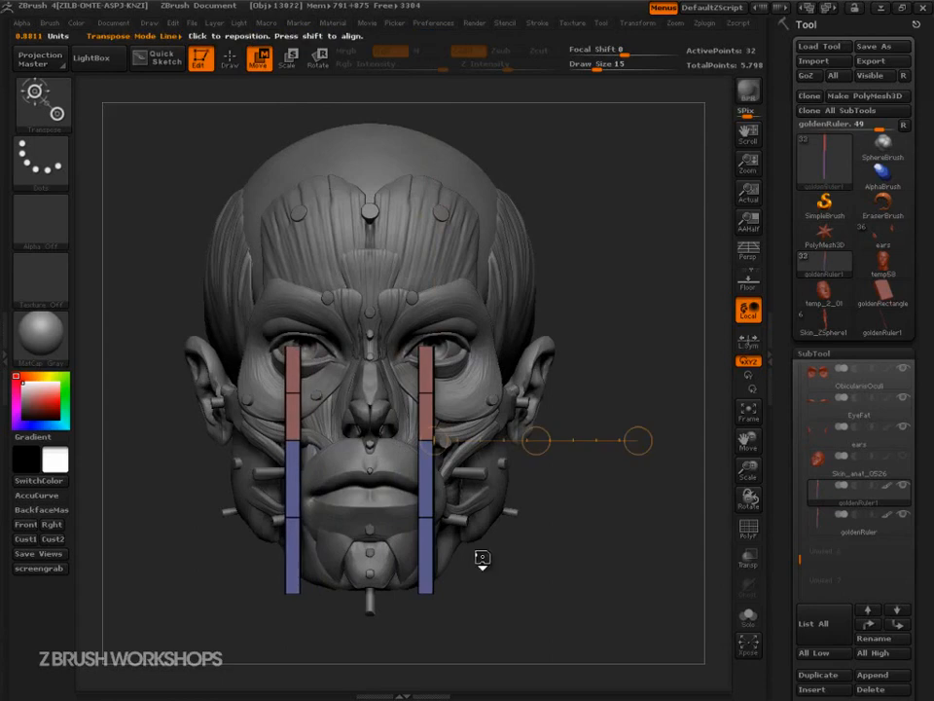
# Try rotating the duplicated ruler to flip it, comparing the result through repeated undo and redo
pyautogui.moveTo(282, 441)
pyautogui.mouseDown()
pyautogui.moveTo(156, 441)
pyautogui.moveTo(148, 457)
pyautogui.moveTo(292, 591)
pyautogui.moveTo(435, 523)
pyautogui.mouseUp()
pyautogui.click(318, 57)
pyautogui.moveTo(483, 500); pyautogui.dragTo(73, 515)
pyautogui.hotkey('ctrl', 'shift', 'z')
pyautogui.hotkey('ctrl', 'shift', 'z')
pyautogui.hotkey('ctrl', 'z')
pyautogui.hotkey('ctrl', 'z')
pyautogui.hotkey('ctrl', 'shift', 'z')
pyautogui.hotkey('ctrl', 'shift', 'z')
pyautogui.hotkey('ctrl', 'z')
pyautogui.hotkey('ctrl', 'z')
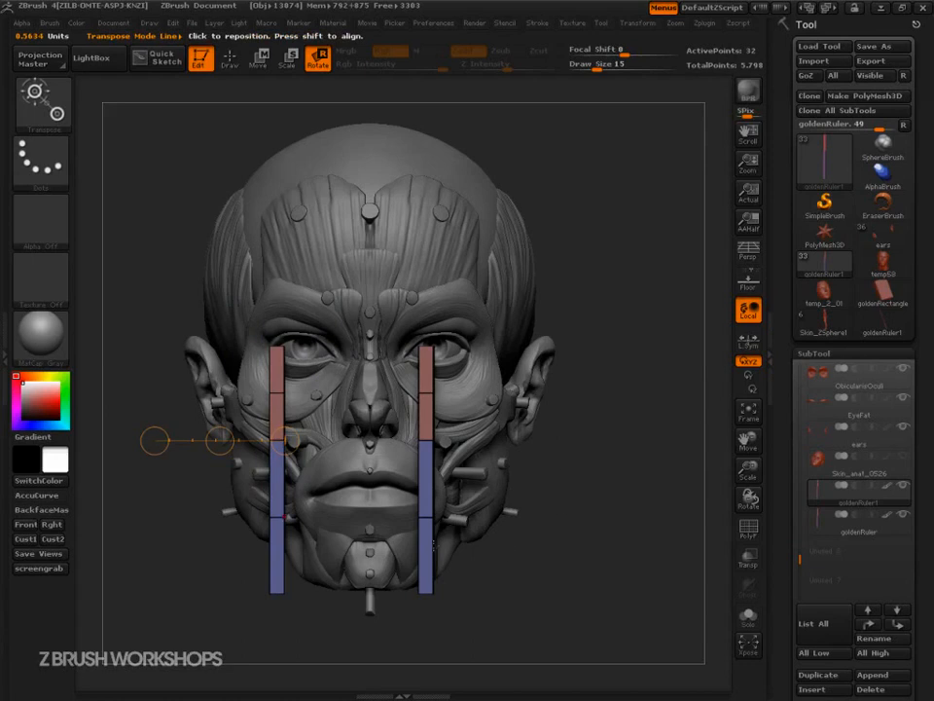
# Flip the duplicated ruler so its blue section is uppermost and raise its upper end to the top of the head
pyautogui.moveTo(175, 450); pyautogui.dragTo(219, 563)
pyautogui.moveTo(153, 440); pyautogui.dragTo(325, 609)
pyautogui.moveTo(299, 363); pyautogui.dragTo(301, 121)
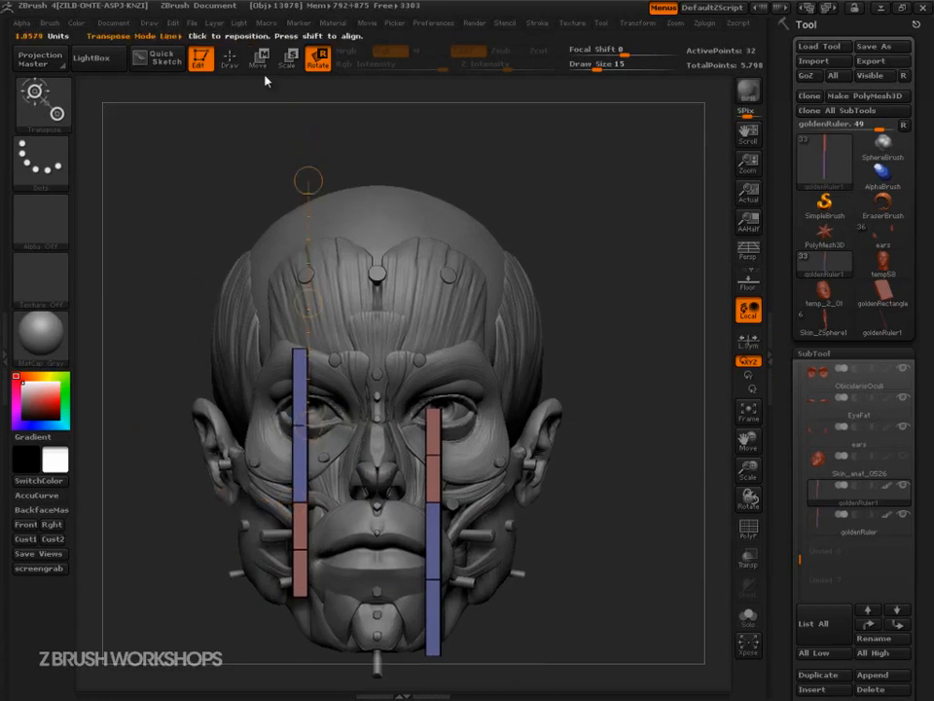
pyautogui.click(261, 62)
pyautogui.keyDown('shift'); pyautogui.moveTo(317, 303); pyautogui.dragTo(322, 148); pyautogui.keyUp('shift')
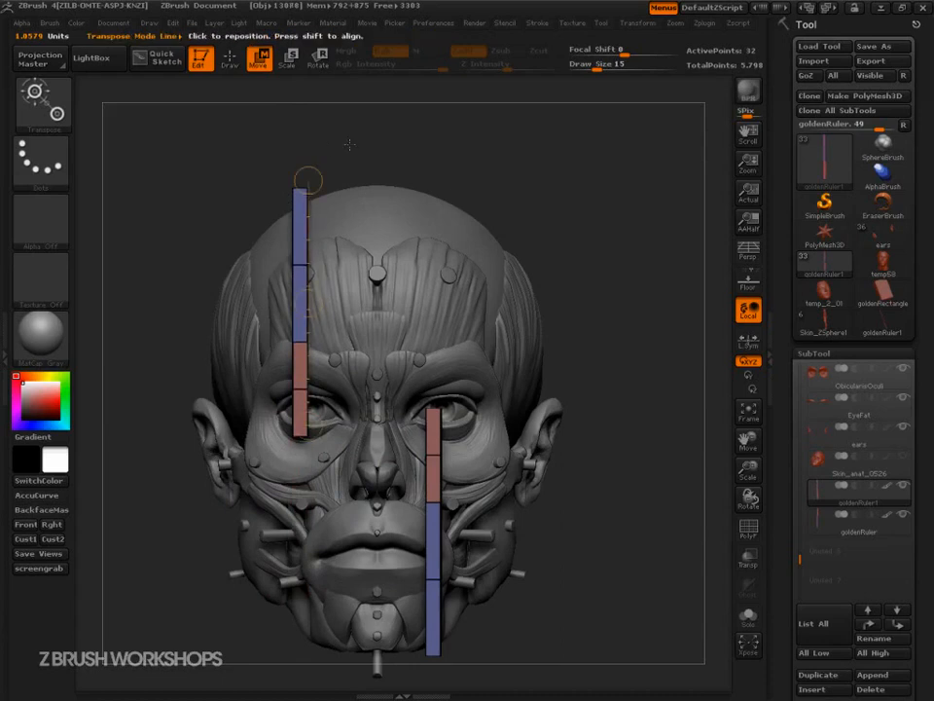
pyautogui.keyDown('alt'); pyautogui.moveTo(590, 264); pyautogui.dragTo(582, 182); pyautogui.keyUp('alt')
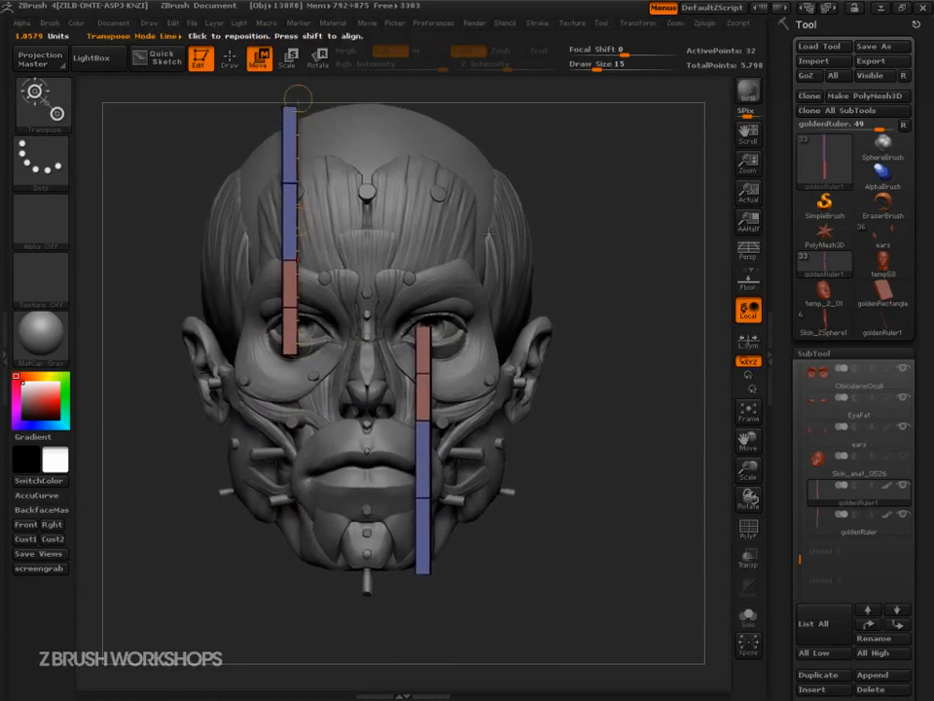
# Scale the duplicated ruler from the top of the head until its blue-red division meets the eye line
pyautogui.moveTo(298, 221); pyautogui.dragTo(574, 202)
pyautogui.keyDown('alt'); pyautogui.moveTo(643, 227); pyautogui.dragTo(651, 362); pyautogui.keyUp('alt')
pyautogui.keyDown('shift'); pyautogui.moveTo(306, 240); pyautogui.dragTo(308, 156); pyautogui.keyUp('shift')
pyautogui.keyDown('alt'); pyautogui.moveTo(405, 186); pyautogui.dragTo(449, 182); pyautogui.keyUp('alt')
pyautogui.moveTo(330, 144); pyautogui.dragTo(328, 83)
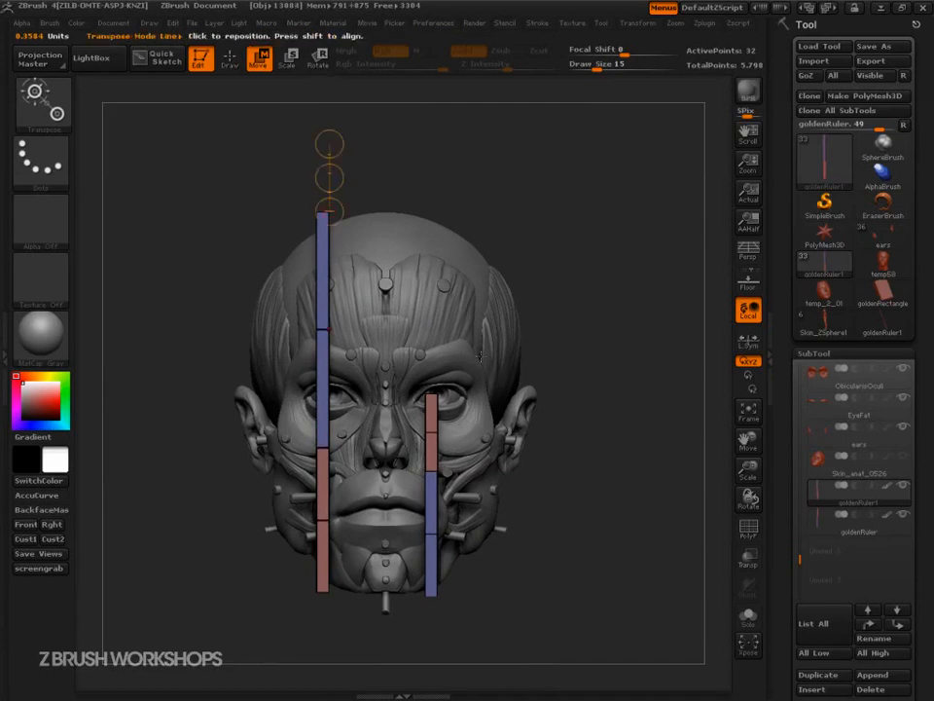
pyautogui.moveTo(329, 144)
pyautogui.mouseDown()
pyautogui.moveTo(331, 158)
pyautogui.moveTo(330, 145)
pyautogui.mouseUp()
# Mark the duplicated ruler's lower end across the upper lip and the nose base to examine the gap between them
pyautogui.press('ctrl')
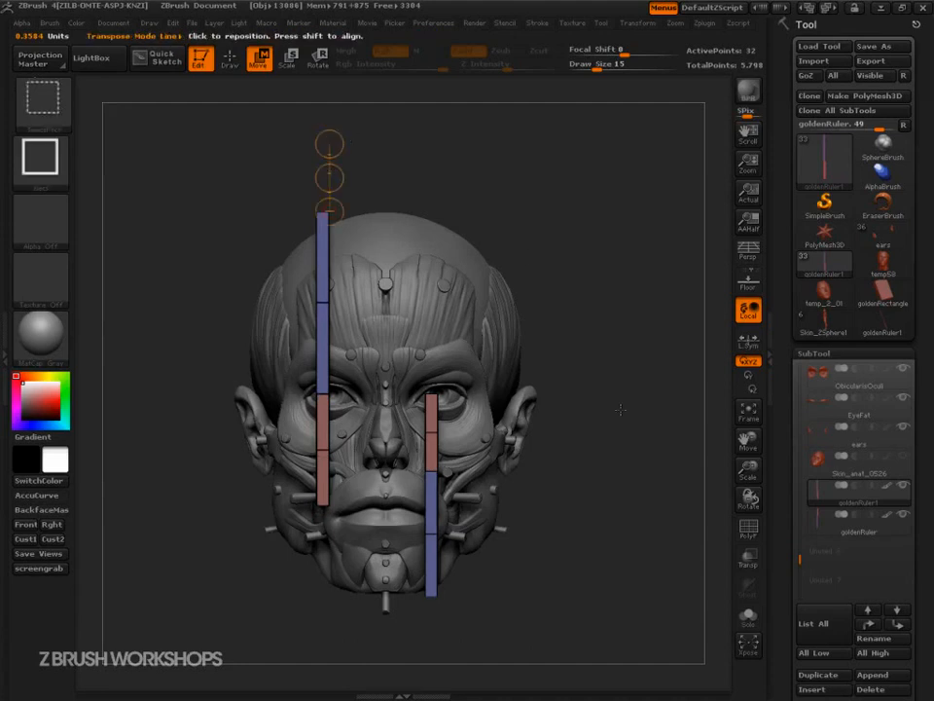
pyautogui.moveTo(313, 504); pyautogui.dragTo(453, 504)
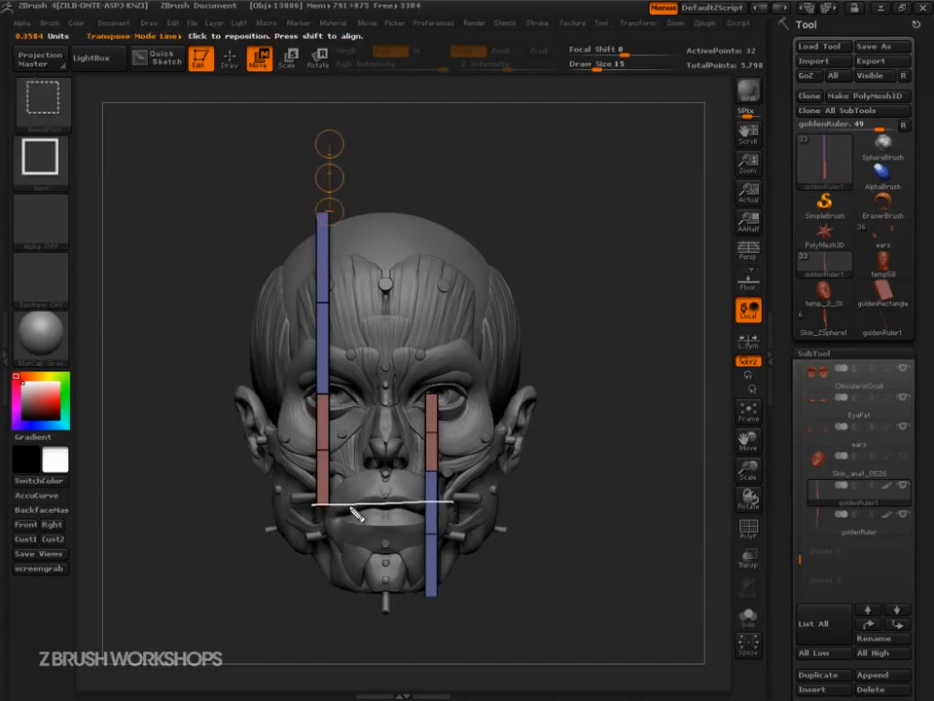
pyautogui.moveTo(354, 462); pyautogui.dragTo(416, 462)
pyautogui.moveTo(364, 500)
pyautogui.mouseDown()
pyautogui.moveTo(394, 500)
pyautogui.moveTo(379, 500)
pyautogui.moveTo(389, 478)
pyautogui.mouseUp()
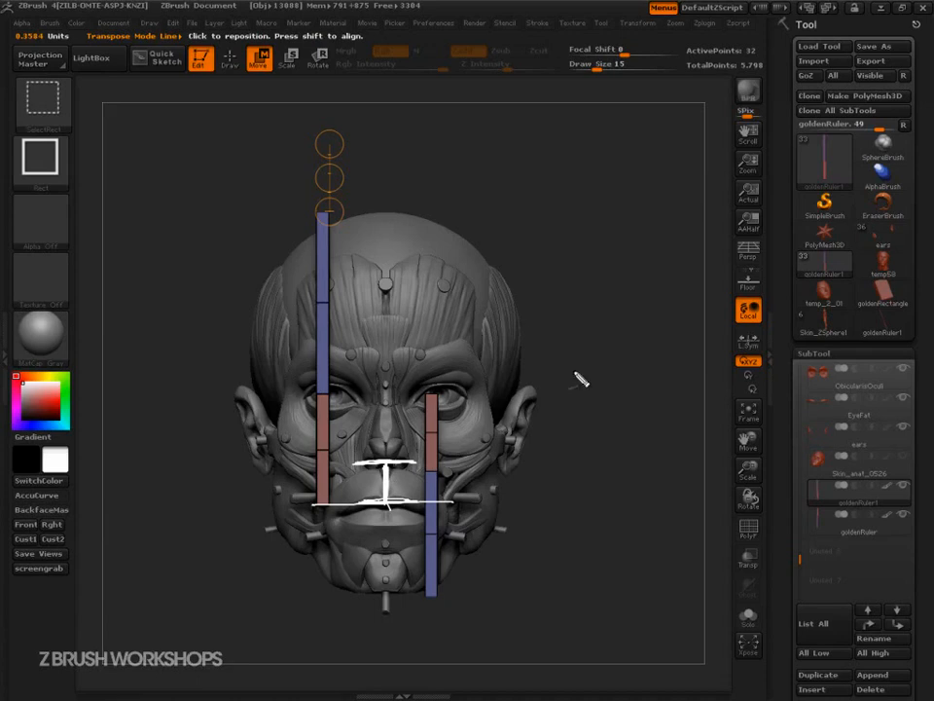
pyautogui.press('Escape')
pyautogui.moveTo(611, 590)
pyautogui.mouseDown()
pyautogui.moveTo(592, 594)
pyautogui.moveTo(618, 594)
pyautogui.mouseUp()
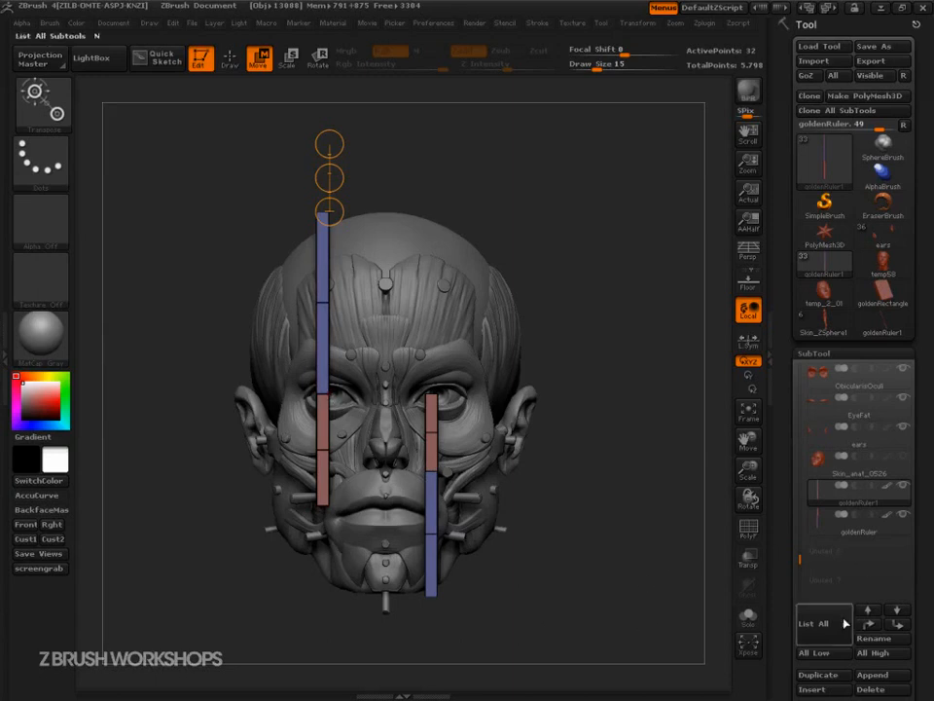
# Duplicate the goldenRuler1 subtool and toggle goldenRuler's visibility to identify which ruler it is
pyautogui.click(820, 675)
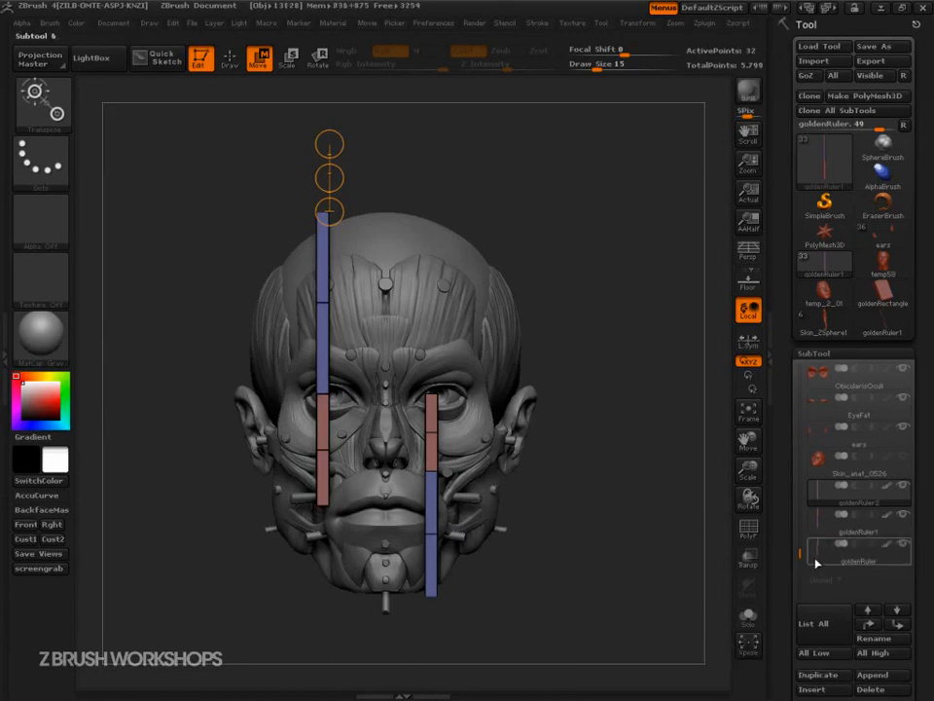
pyautogui.moveTo(820, 533)
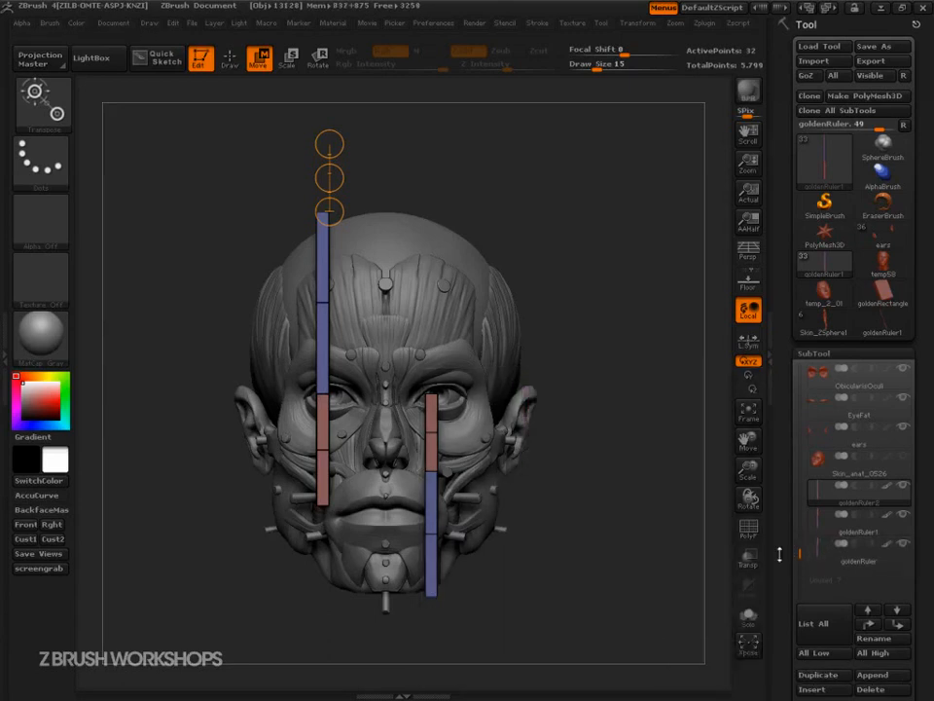
pyautogui.click(904, 546)
pyautogui.click(903, 546)
pyautogui.keyDown('alt'); pyautogui.moveTo(614, 586); pyautogui.dragTo(640, 548); pyautogui.keyUp('alt')
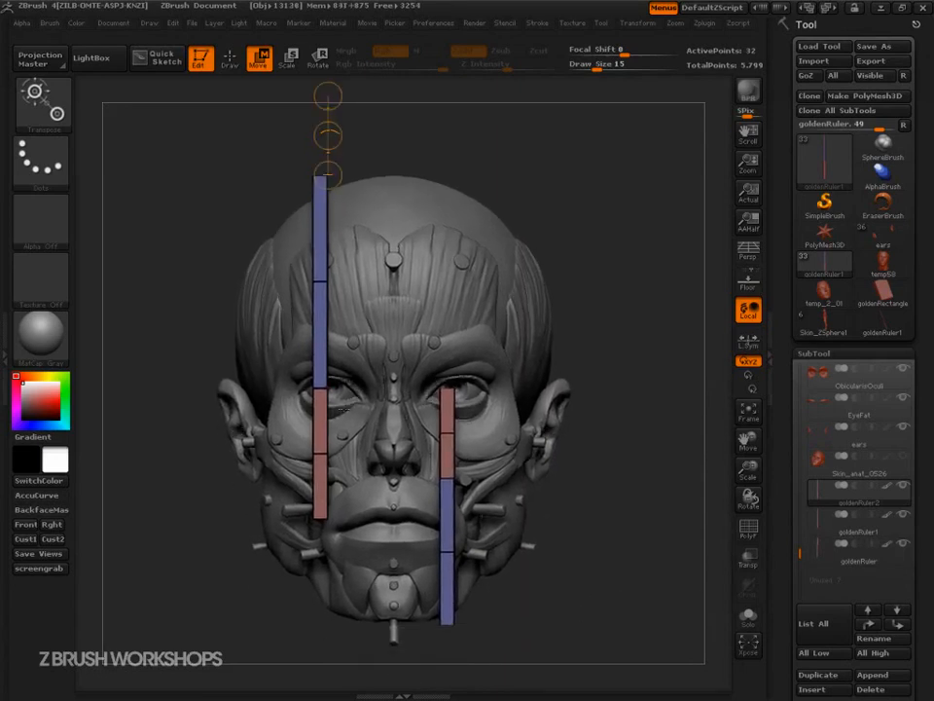
# Rotate the duplicated goldenRuler2 to horizontal and move it across the face at the eye line, blue section over the eyes
pyautogui.moveTo(331, 390); pyautogui.dragTo(352, 159)
pyautogui.press('r')
pyautogui.press('w')
pyautogui.moveTo(474, 394); pyautogui.dragTo(640, 408)
pyautogui.moveTo(279, 388); pyautogui.dragTo(151, 439)
pyautogui.keyDown('alt'); pyautogui.moveTo(205, 534); pyautogui.dragTo(236, 535); pyautogui.keyUp('alt')
pyautogui.moveTo(247, 415); pyautogui.dragTo(299, 295)
pyautogui.keyDown('shift'); pyautogui.moveTo(310, 389); pyautogui.dragTo(173, 391); pyautogui.keyUp('shift')
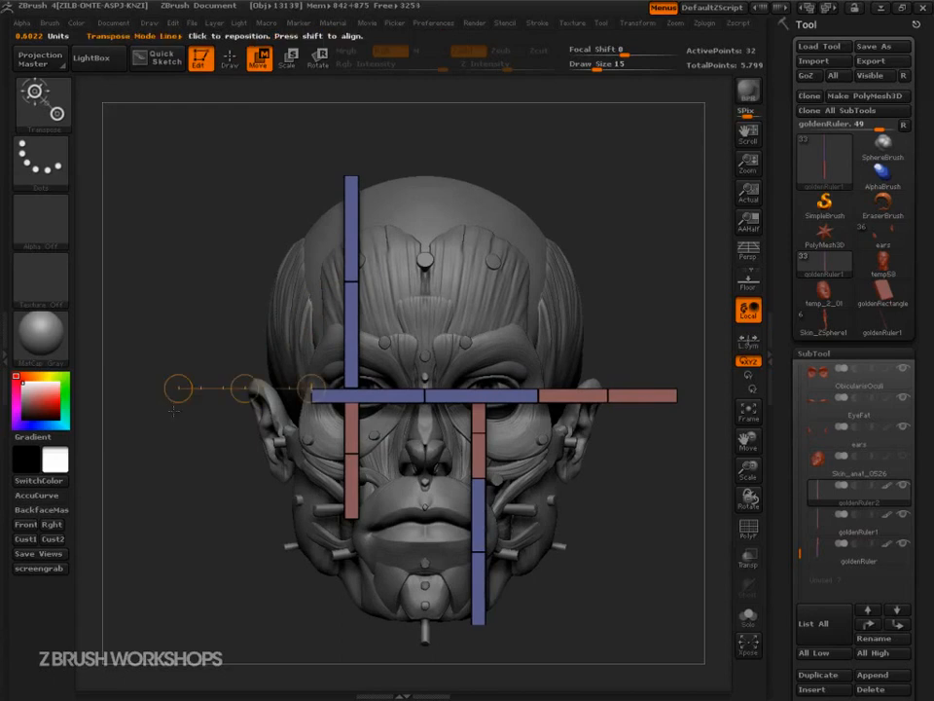
# Mask the blue section of the horizontal ruler so that only its red section stays editable
pyautogui.keyDown('alt'); pyautogui.moveTo(643, 501); pyautogui.dragTo(603, 455); pyautogui.keyUp('alt')
pyautogui.keyDown('alt'); pyautogui.moveTo(616, 319); pyautogui.dragTo(599, 273); pyautogui.keyUp('alt')
pyautogui.press('q')
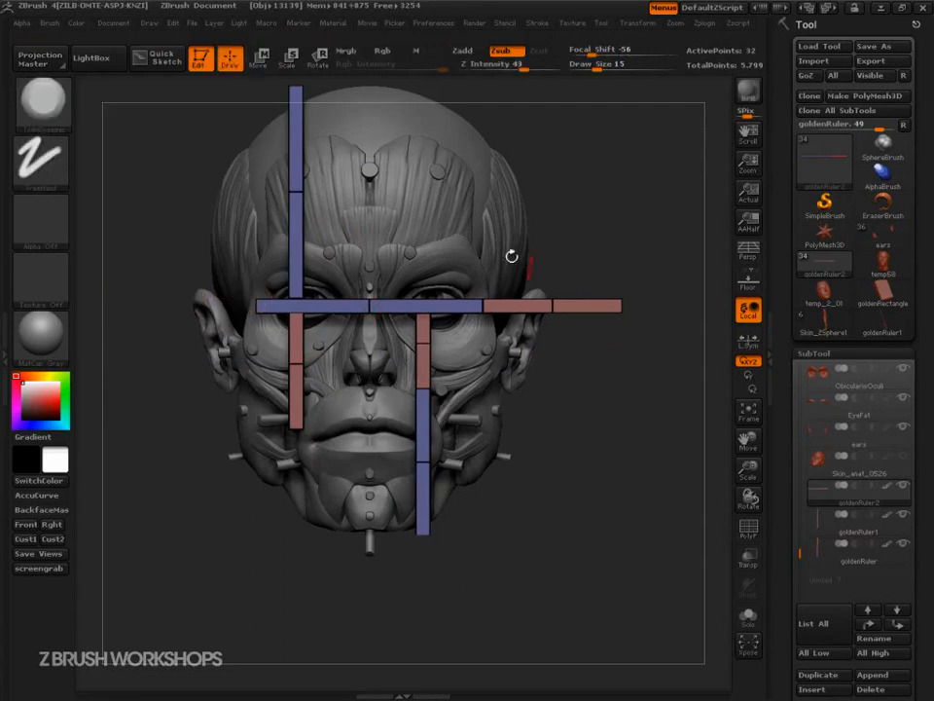
pyautogui.keyDown('ctrl'); pyautogui.keyDown('shift'); pyautogui.click(552, 304); pyautogui.keyUp('shift'); pyautogui.keyUp('ctrl')
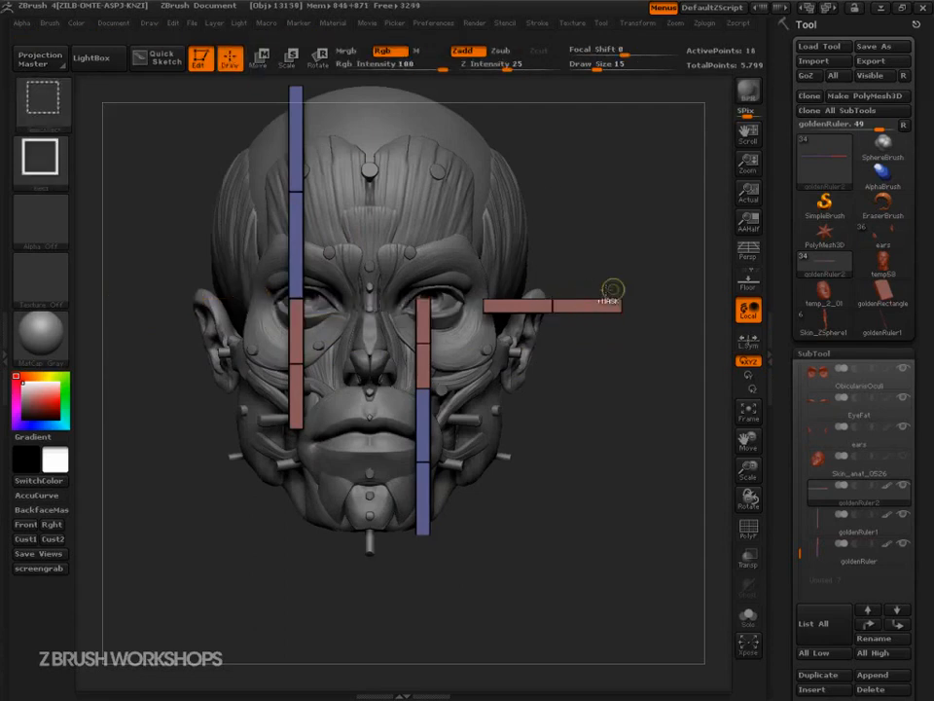
pyautogui.keyDown('ctrl'); pyautogui.click(640, 258); pyautogui.keyUp('ctrl')
pyautogui.keyDown('ctrl'); pyautogui.keyDown('shift'); pyautogui.click(646, 269); pyautogui.keyUp('shift'); pyautogui.keyUp('ctrl')
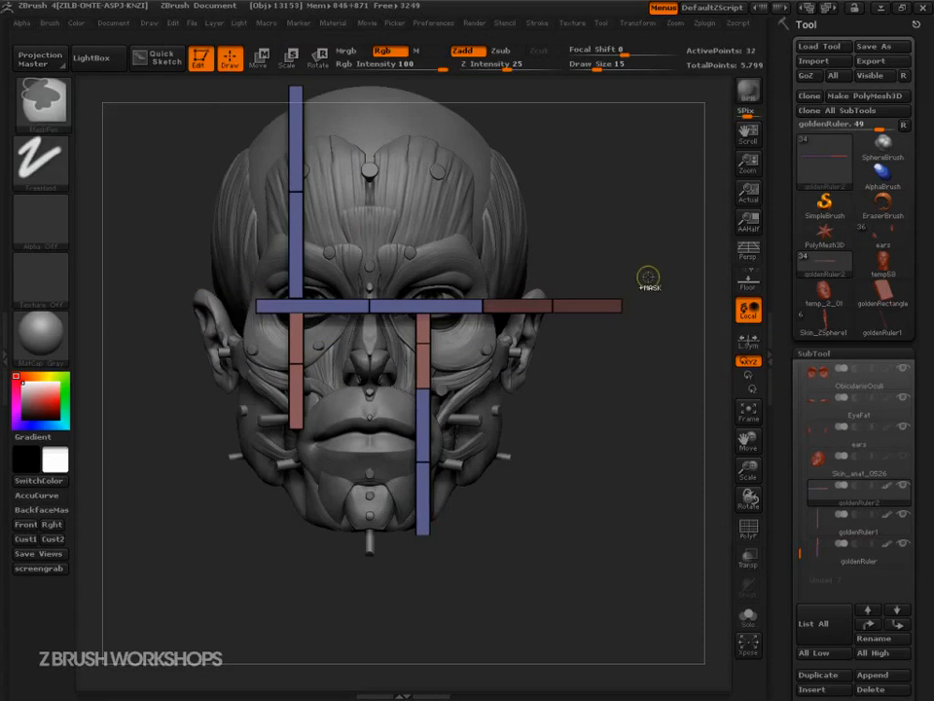
pyautogui.keyDown('ctrl'); pyautogui.click(645, 253); pyautogui.keyUp('ctrl')
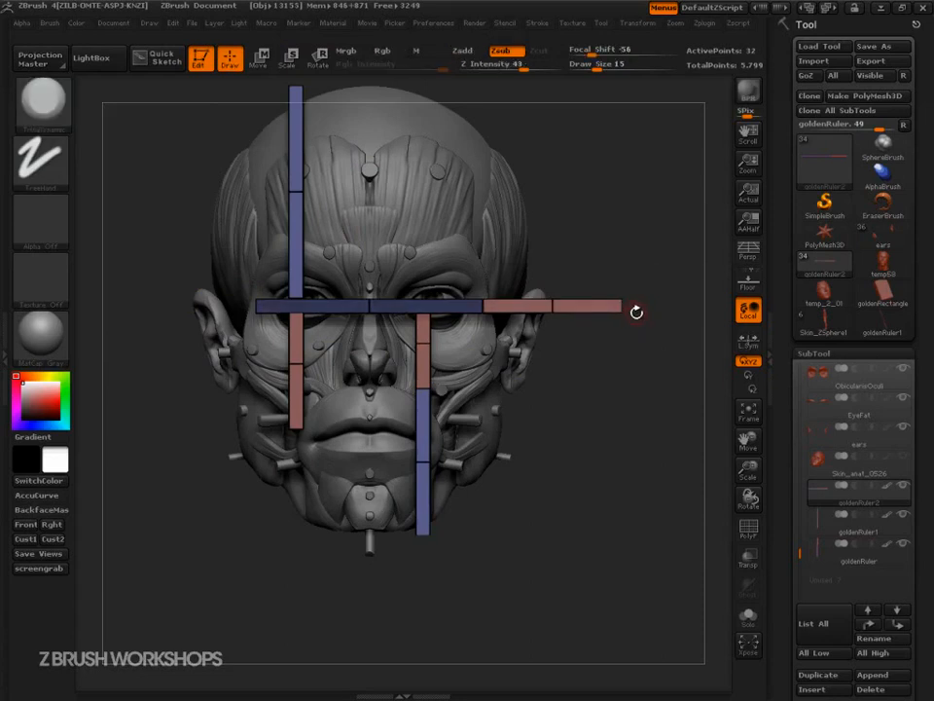
# Rotate the ruler's red section to vertical and move it beneath the middle of the blue section to form a T
pyautogui.click(319, 59)
pyautogui.moveTo(552, 302)
pyautogui.mouseDown()
pyautogui.moveTo(552, 203)
pyautogui.moveTo(587, 209)
pyautogui.moveTo(649, 281)
pyautogui.moveTo(626, 322)
pyautogui.mouseUp()
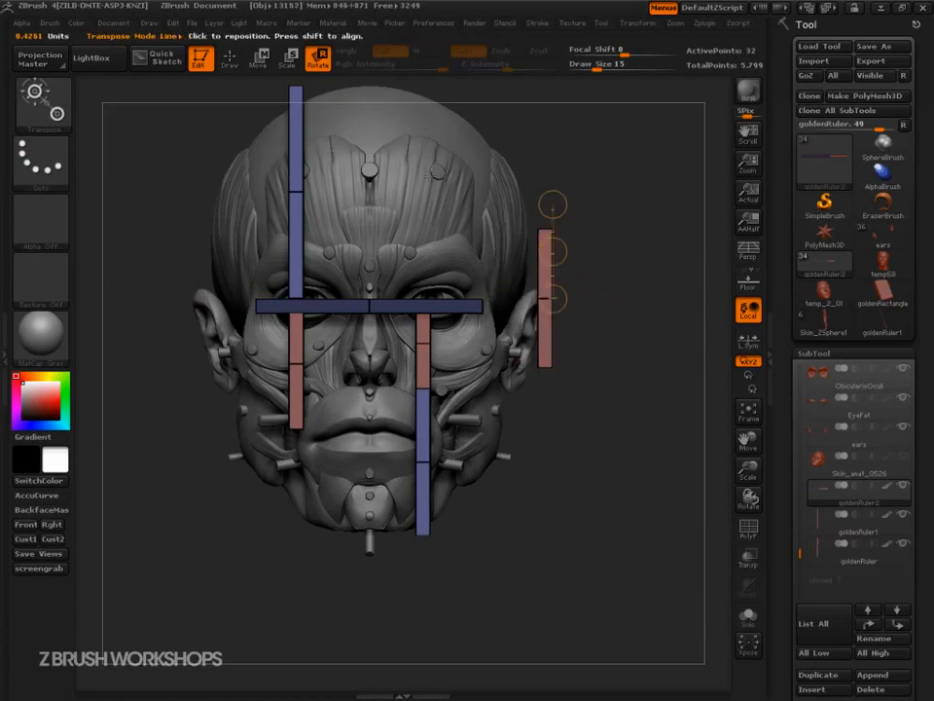
pyautogui.click(258, 60)
pyautogui.moveTo(552, 252); pyautogui.dragTo(383, 333)
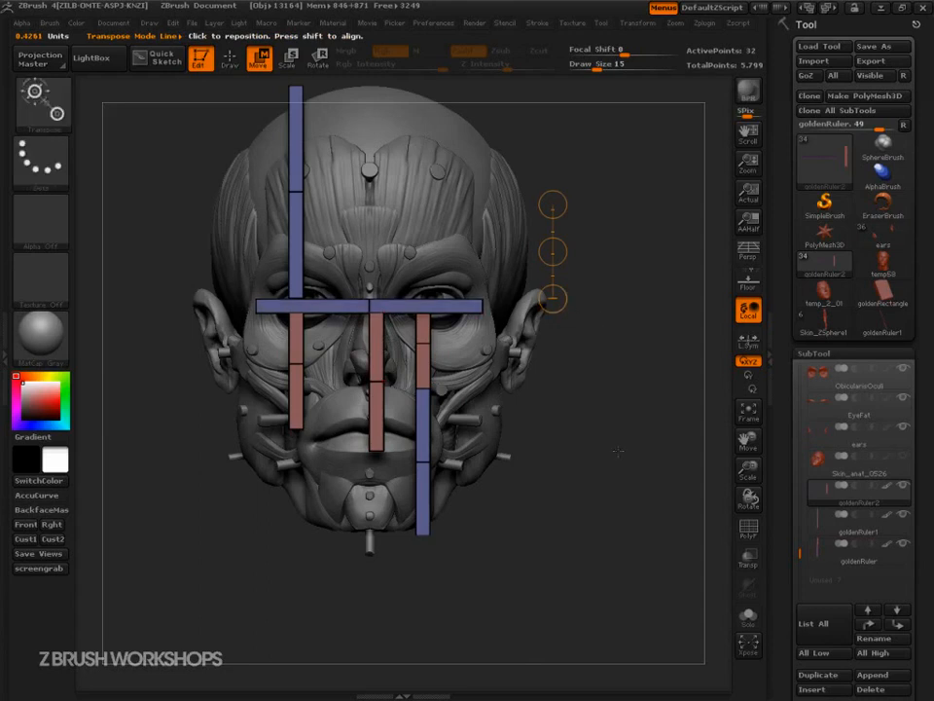
# Move the T-shaped ruler beside the forehead-to-lip ruler and scale it until their red sections match in length and level
pyautogui.moveTo(383, 449); pyautogui.dragTo(383, 609)
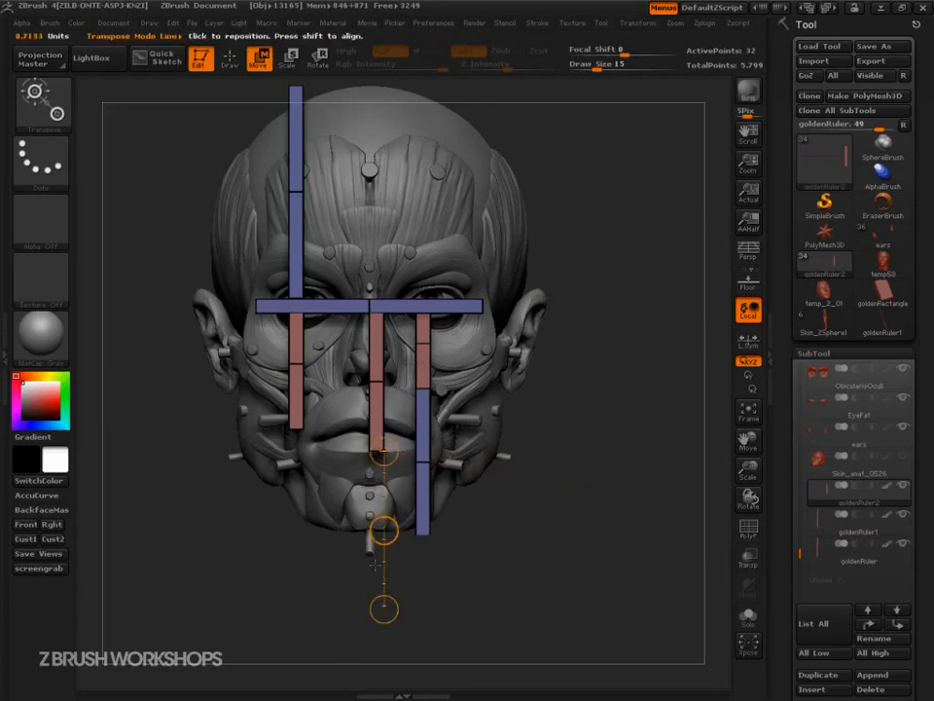
pyautogui.moveTo(383, 530); pyautogui.dragTo(322, 526)
pyautogui.moveTo(322, 295)
pyautogui.keyDown('shift'); pyautogui.mouseDown()
pyautogui.moveTo(322, 610)
pyautogui.moveTo(315, 590)
pyautogui.mouseUp(); pyautogui.keyUp('shift')
pyautogui.press('e')
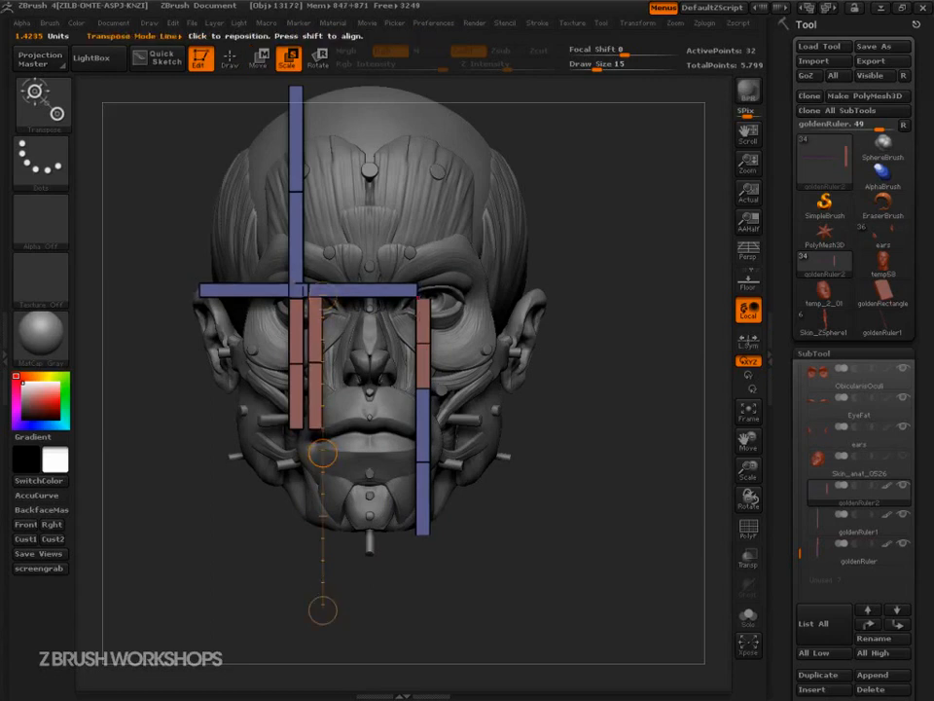
# Move the scaled T-shaped ruler sideways until its horizontal bar is centred on the face
pyautogui.moveTo(418, 281)
pyautogui.mouseDown()
pyautogui.moveTo(653, 272)
pyautogui.moveTo(671, 281)
pyautogui.mouseUp()
pyautogui.press('w')
pyautogui.moveTo(542, 281); pyautogui.dragTo(605, 280)
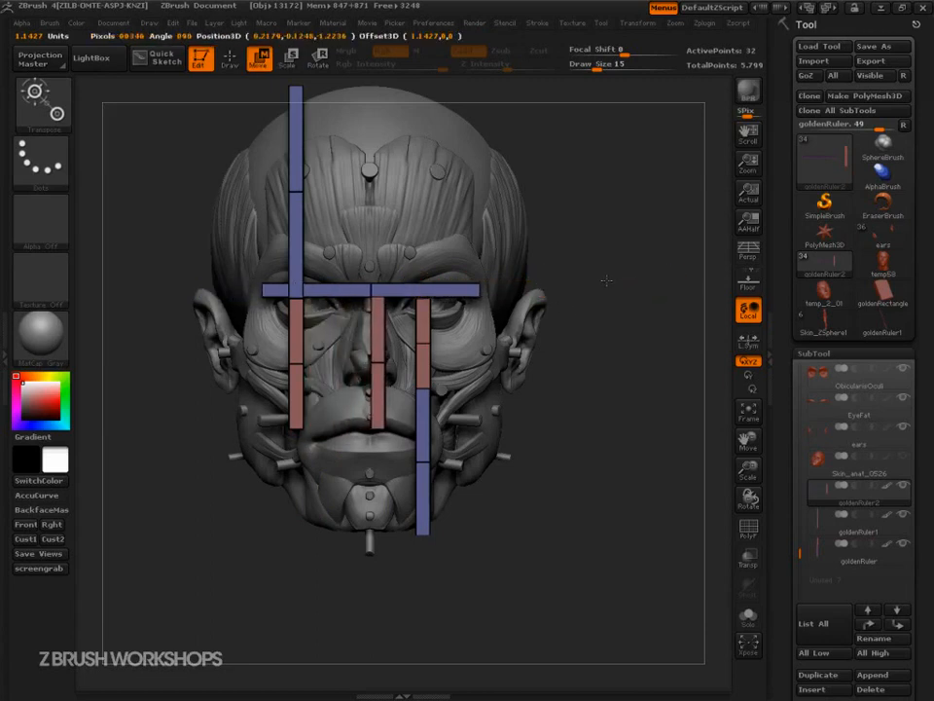
pyautogui.moveTo(607, 280); pyautogui.dragTo(607, 280)
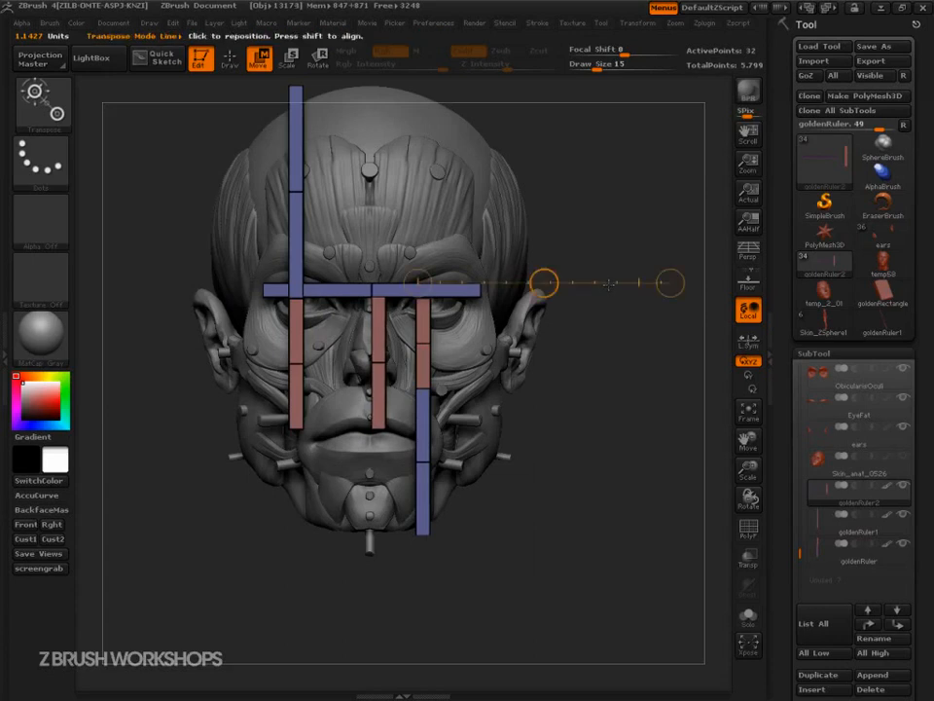
# Mark the T ruler's centre and the long ruler's eye-line division and lower end, and trace the sections being compared
pyautogui.moveTo(371, 287)
pyautogui.mouseDown()
pyautogui.moveTo(371, 276)
pyautogui.moveTo(372, 302)
pyautogui.mouseUp()
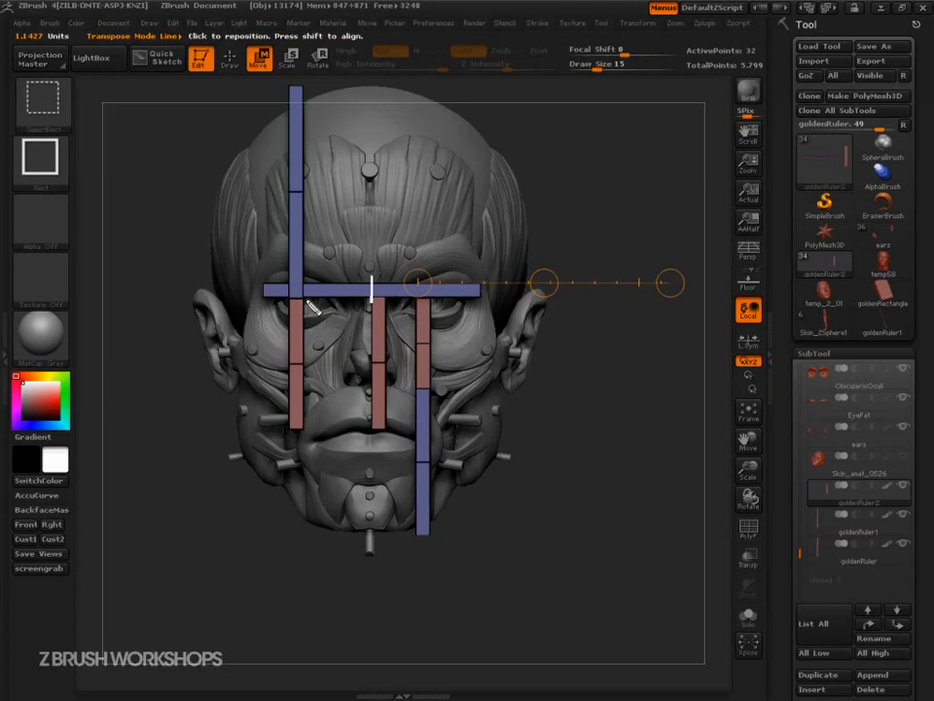
pyautogui.moveTo(293, 299); pyautogui.dragTo(338, 295)
pyautogui.moveTo(283, 299); pyautogui.dragTo(309, 296)
pyautogui.moveTo(288, 428); pyautogui.dragTo(316, 424)
pyautogui.moveTo(292, 86); pyautogui.dragTo(292, 294)
pyautogui.moveTo(291, 220); pyautogui.dragTo(292, 95)
pyautogui.moveTo(290, 304); pyautogui.dragTo(289, 410)
pyautogui.moveTo(377, 307); pyautogui.dragTo(379, 415)
# Label the two matching red sections 1 and their blue counterparts 1.618
pyautogui.moveTo(272, 338)
pyautogui.mouseDown()
pyautogui.moveTo(259, 362)
pyautogui.moveTo(275, 341)
pyautogui.mouseUp()
pyautogui.moveTo(368, 336); pyautogui.dragTo(363, 339)
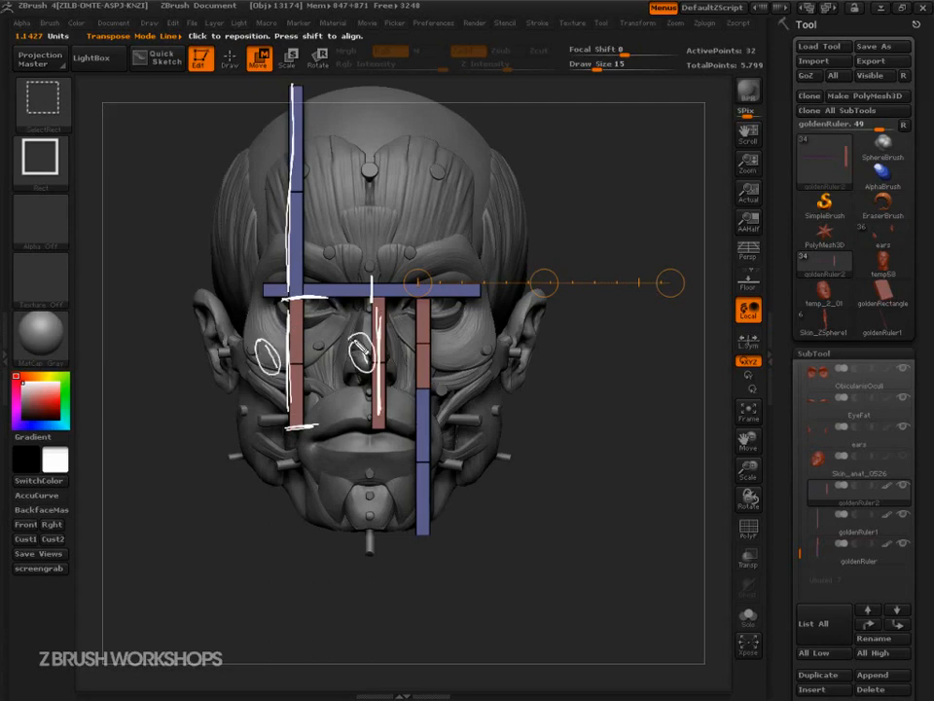
pyautogui.moveTo(256, 216)
pyautogui.mouseDown()
pyautogui.moveTo(279, 155)
pyautogui.moveTo(273, 168)
pyautogui.mouseUp()
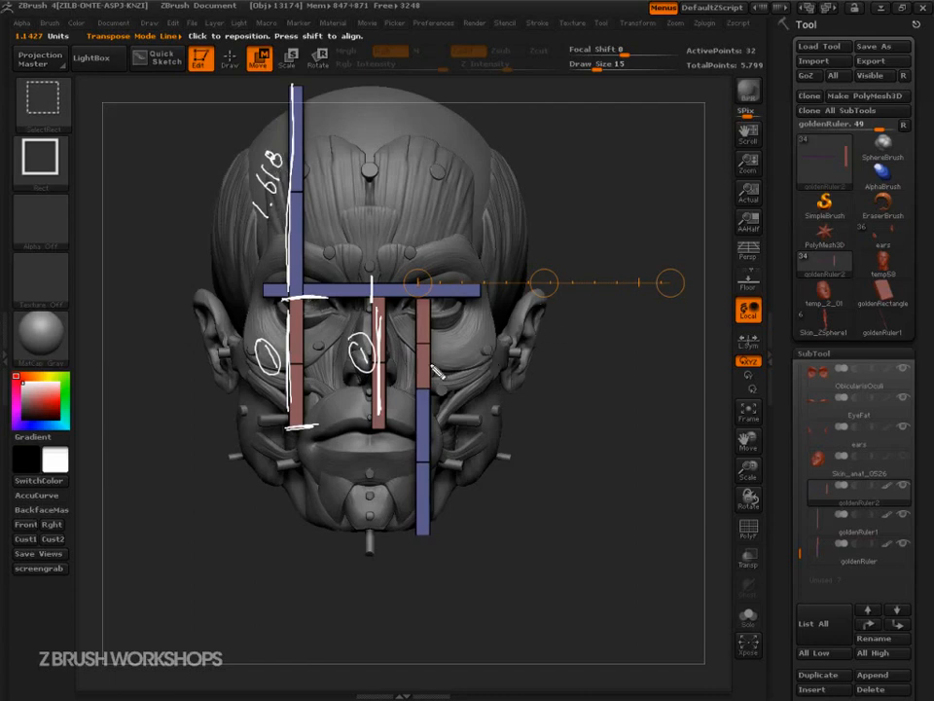
pyautogui.click(366, 267)
pyautogui.moveTo(355, 248)
pyautogui.mouseDown()
pyautogui.moveTo(359, 268)
pyautogui.moveTo(385, 263)
pyautogui.mouseUp()
pyautogui.moveTo(408, 247)
pyautogui.mouseDown()
pyautogui.moveTo(400, 260)
pyautogui.moveTo(407, 247)
pyautogui.mouseUp()
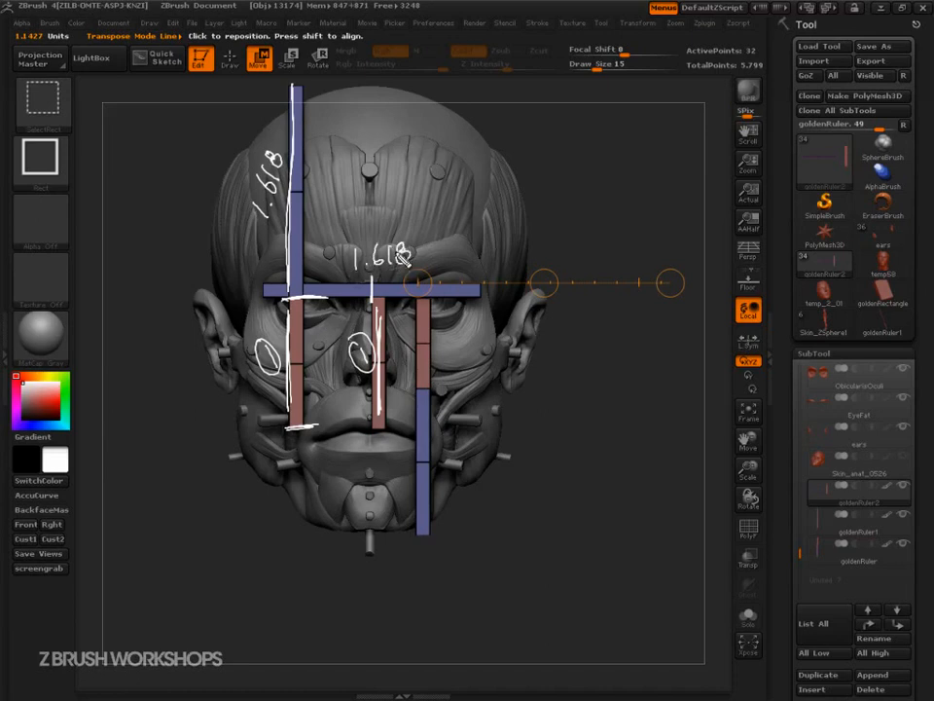
# Mark both ends of the horizontal blue bar and the lip and nose-base divisions, and clear the annotations
pyautogui.moveTo(265, 281); pyautogui.dragTo(265, 298)
pyautogui.moveTo(478, 280); pyautogui.dragTo(478, 299)
pyautogui.moveTo(362, 429)
pyautogui.mouseDown()
pyautogui.moveTo(392, 430)
pyautogui.moveTo(441, 388)
pyautogui.mouseUp()
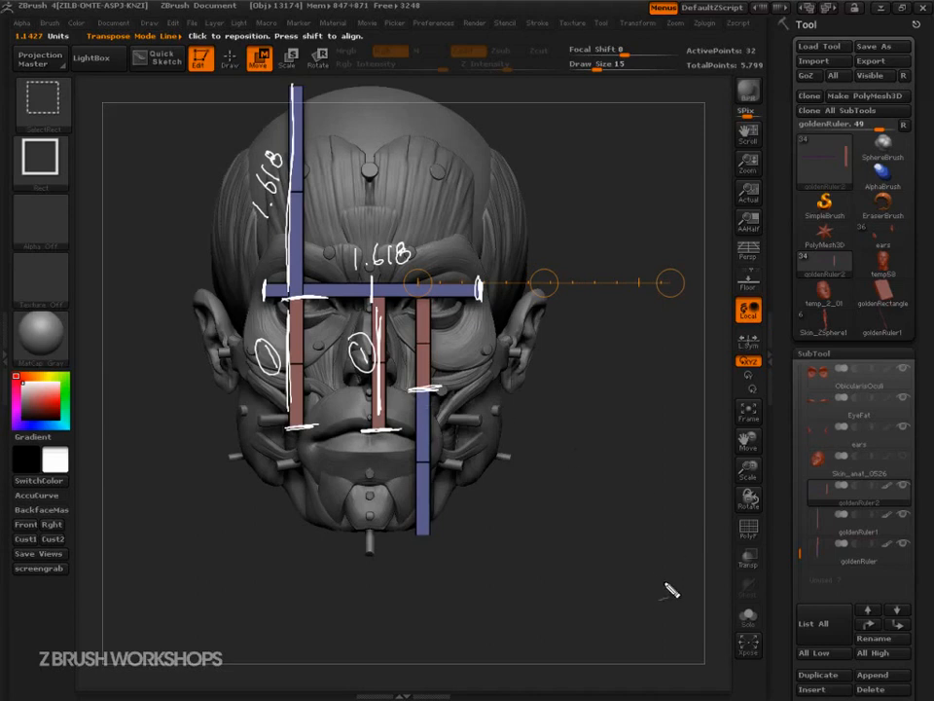
pyautogui.press('Escape')
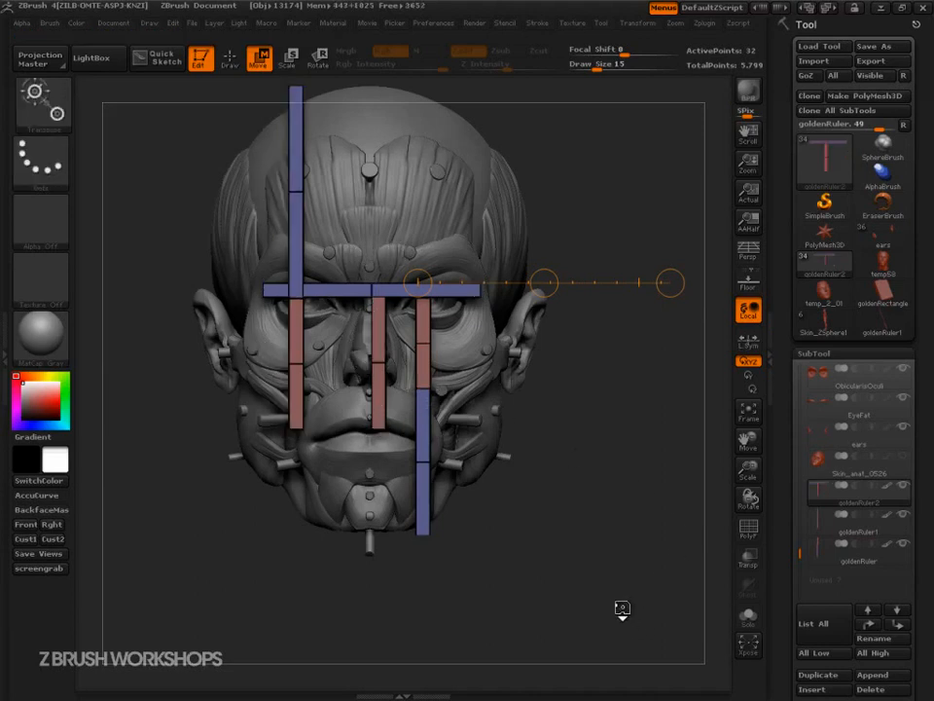
# In side view, move the T-shaped ruler forward, away from the face and in front of the other rulers
pyautogui.moveTo(623, 613); pyautogui.dragTo(504, 491)
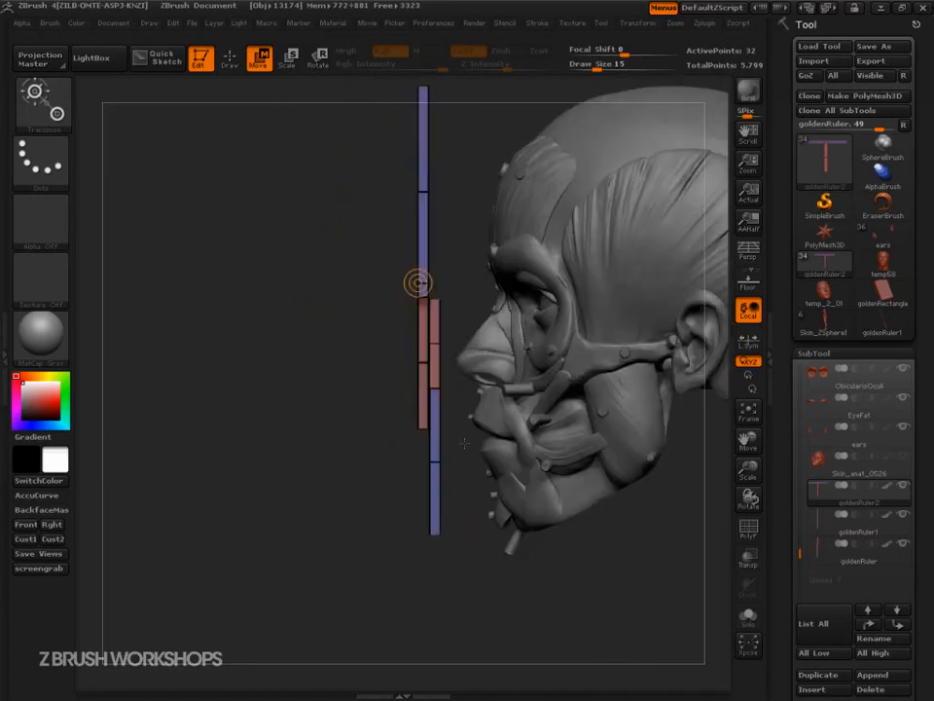
pyautogui.moveTo(419, 363)
pyautogui.mouseDown()
pyautogui.moveTo(309, 371)
pyautogui.moveTo(349, 361)
pyautogui.mouseUp()
pyautogui.moveTo(336, 541); pyautogui.dragTo(506, 550)
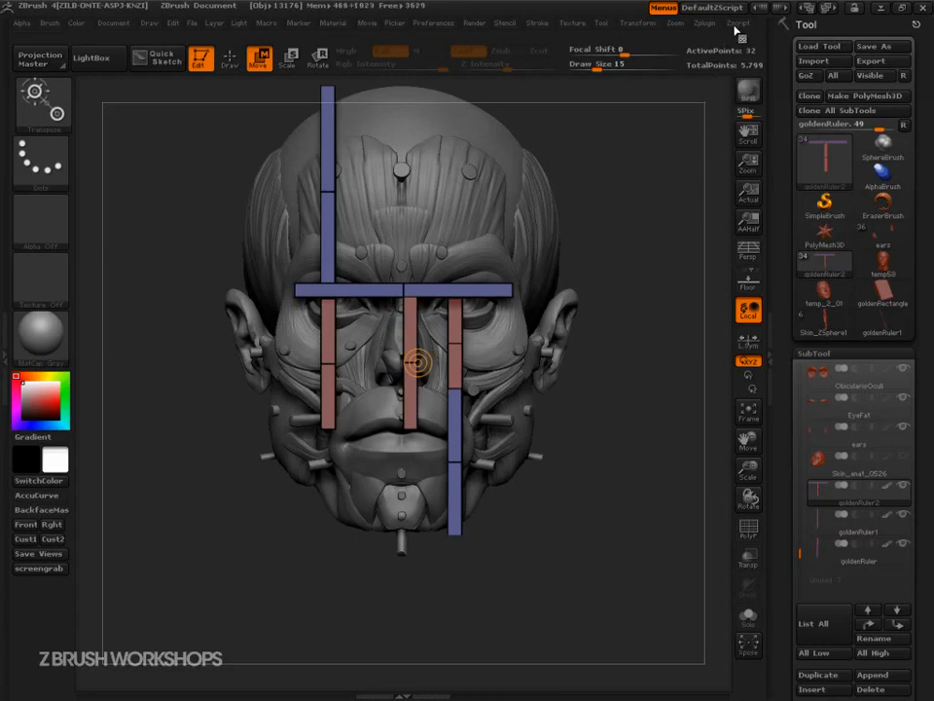
# Create a TPoseMesh of the head and rulers with Transpose Master and inspect it with and without polyframe
pyautogui.moveTo(702, 27)
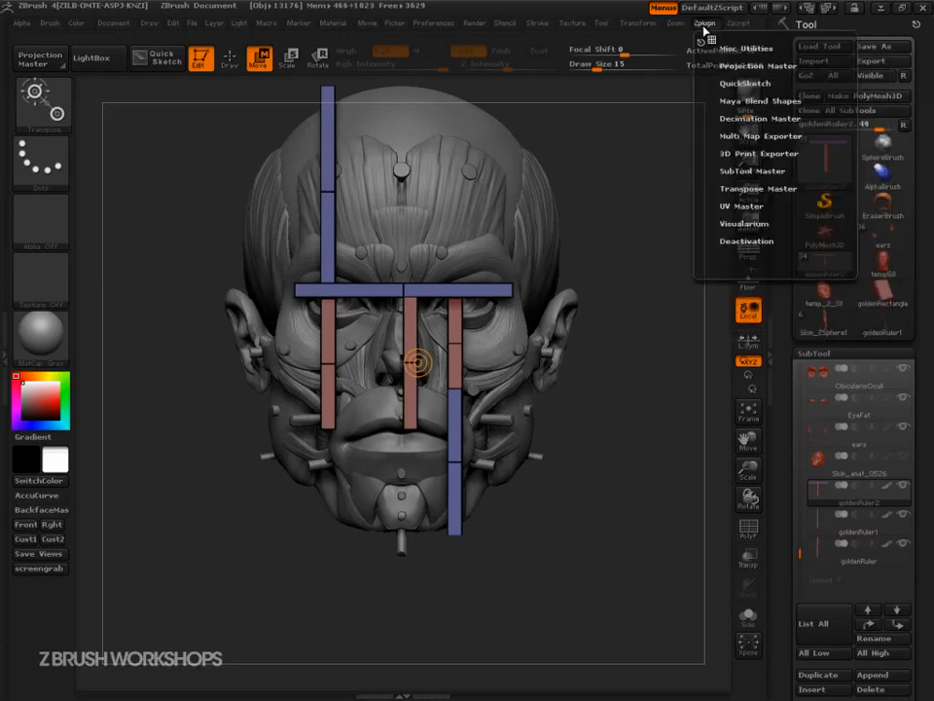
pyautogui.click(745, 190)
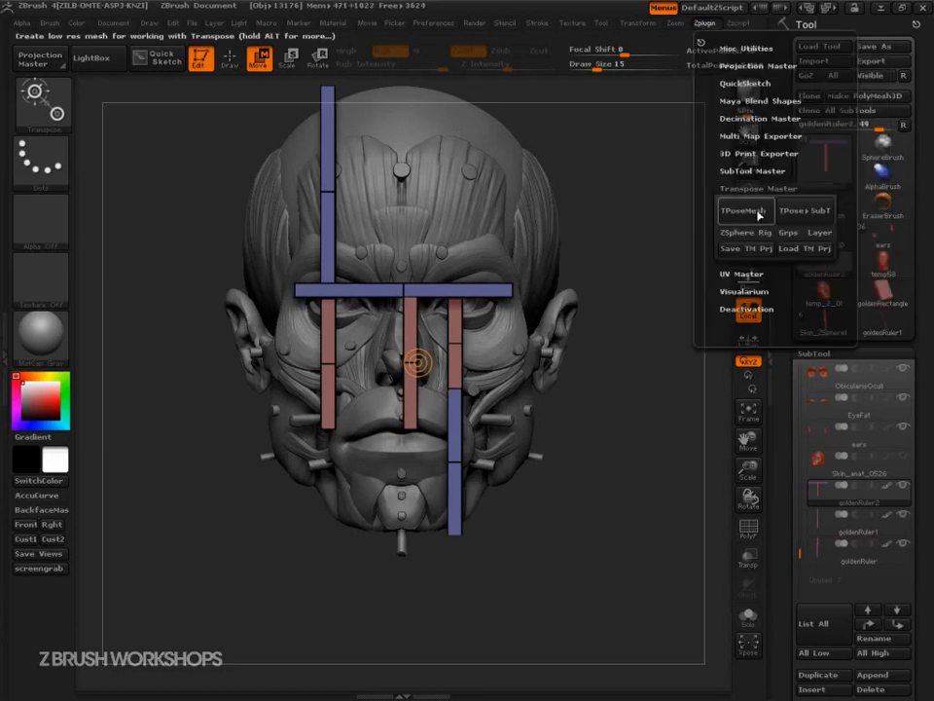
pyautogui.click(746, 211)
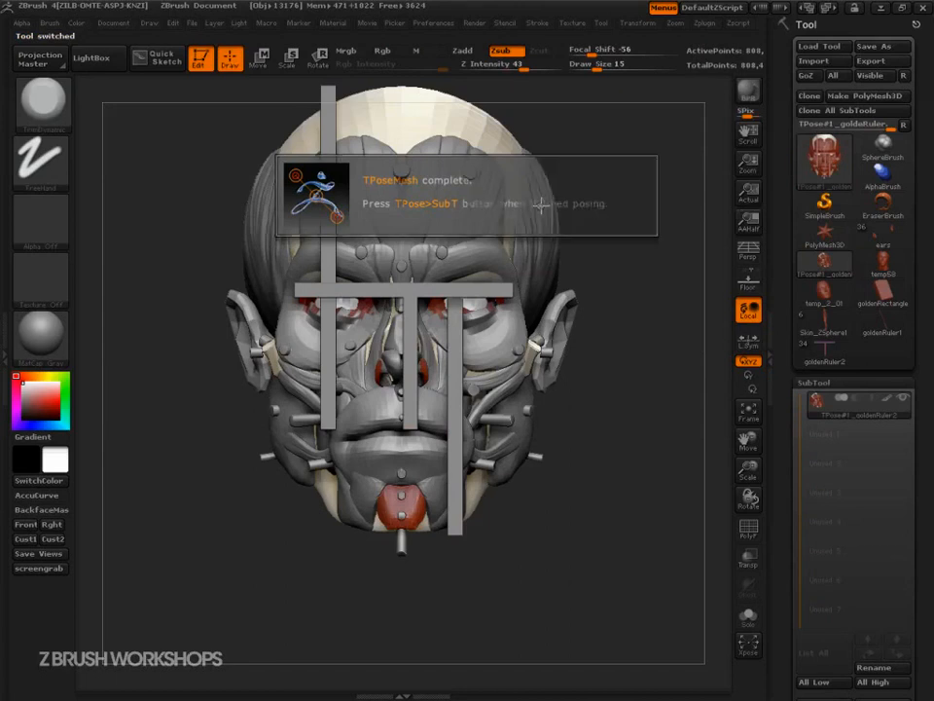
pyautogui.moveTo(617, 538); pyautogui.dragTo(648, 607)
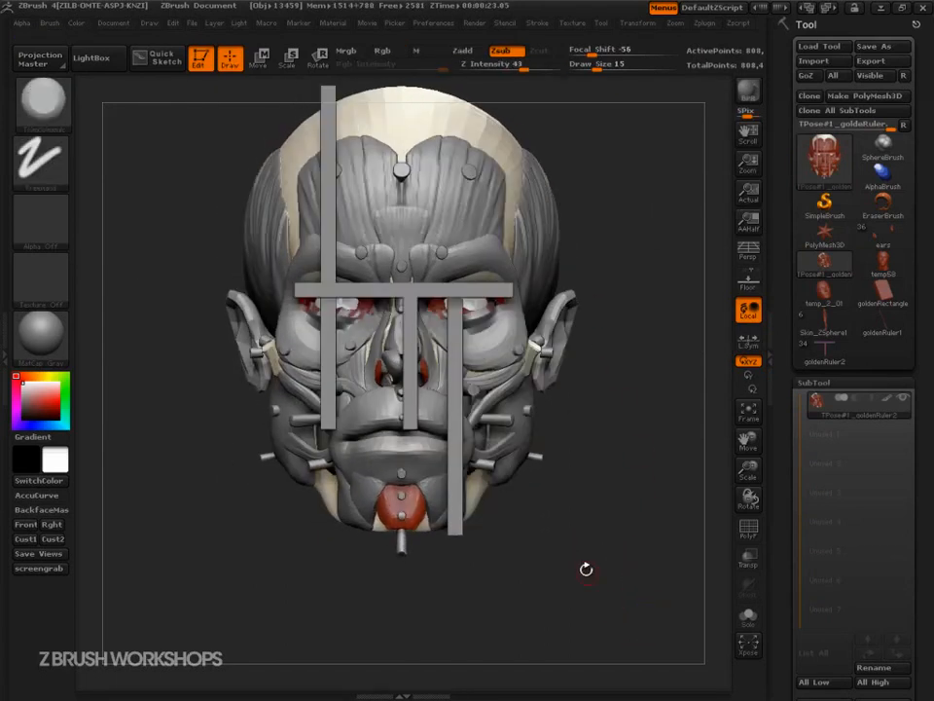
pyautogui.moveTo(595, 432); pyautogui.dragTo(612, 420)
pyautogui.moveTo(604, 541)
pyautogui.mouseDown()
pyautogui.moveTo(594, 568)
pyautogui.moveTo(607, 555)
pyautogui.mouseUp()
pyautogui.moveTo(678, 545)
pyautogui.mouseDown()
pyautogui.moveTo(646, 559)
pyautogui.moveTo(651, 585)
pyautogui.moveTo(635, 595)
pyautogui.mouseUp()
pyautogui.hotkey('shift', 'f')
pyautogui.hotkey('shift', 'f')
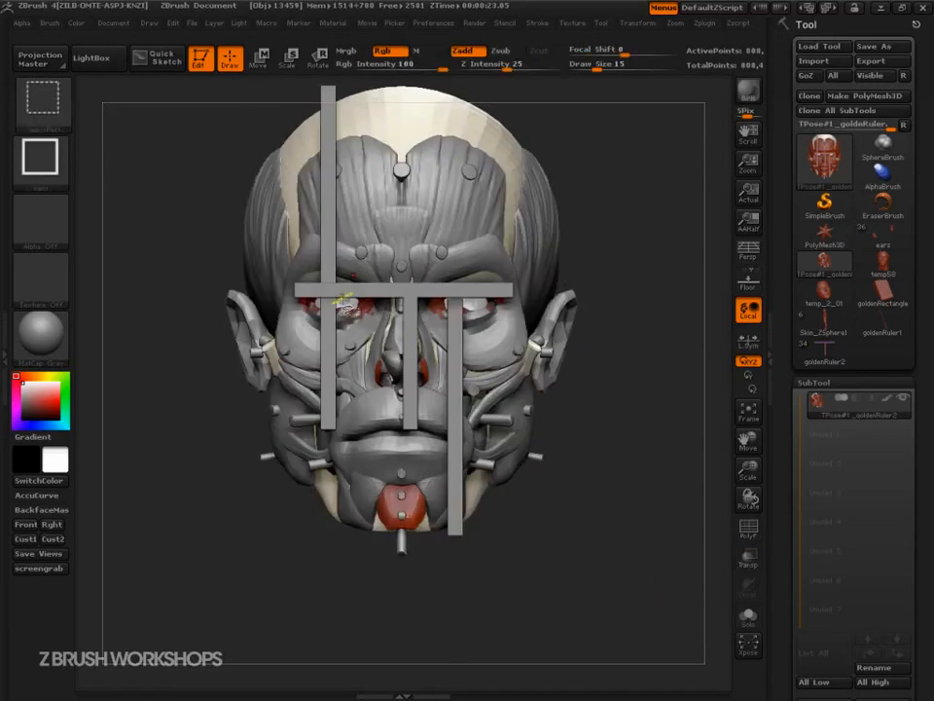
# Isolate the ruler polygroups on the posing mesh, mask them, and unhide the whole head
pyautogui.moveTo(625, 310)
pyautogui.mouseDown()
pyautogui.moveTo(563, 309)
pyautogui.moveTo(584, 477)
pyautogui.moveTo(594, 486)
pyautogui.mouseUp()
pyautogui.keyDown('ctrl'); pyautogui.keyDown('shift'); pyautogui.click(267, 304); pyautogui.keyUp('shift'); pyautogui.keyUp('ctrl')
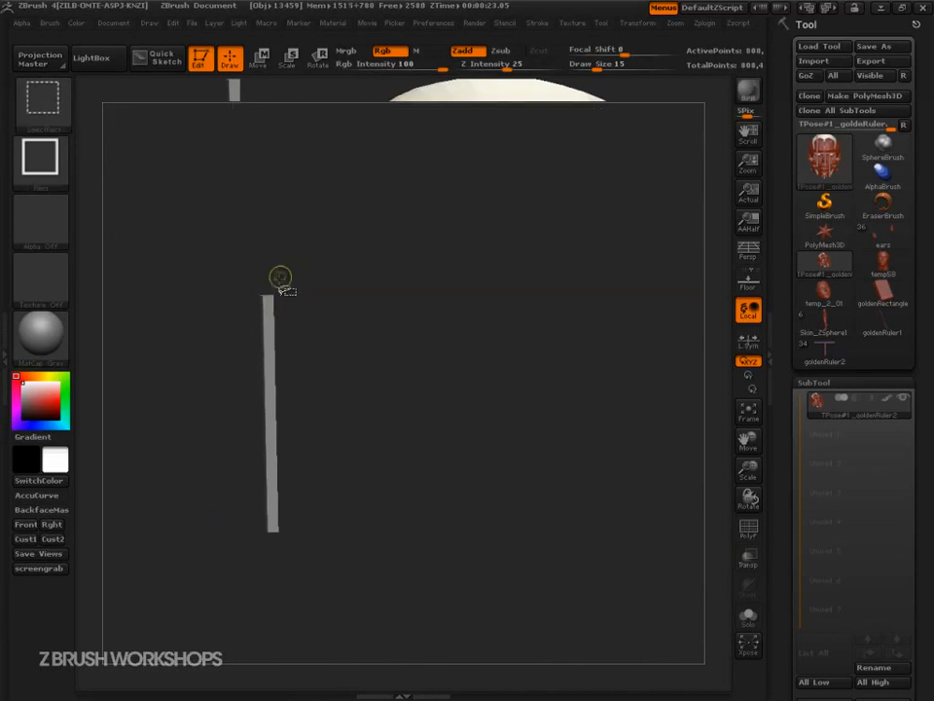
pyautogui.keyDown('ctrl'); pyautogui.keyDown('shift'); pyautogui.moveTo(200, 594); pyautogui.dragTo(203, 595); pyautogui.keyUp('shift'); pyautogui.keyUp('ctrl')
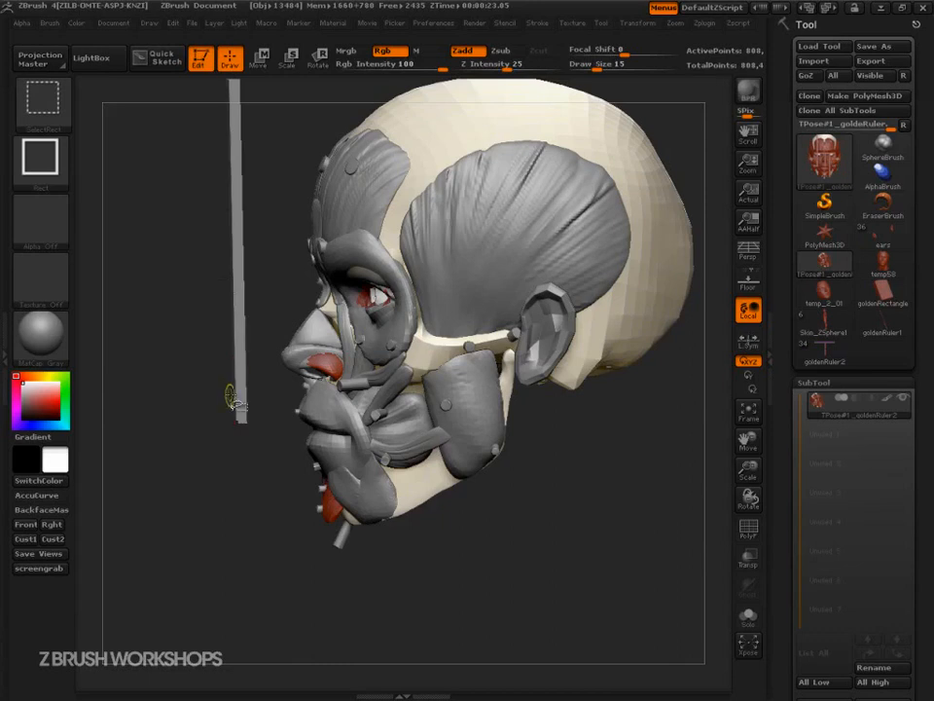
pyautogui.keyDown('ctrl'); pyautogui.keyDown('shift'); pyautogui.click(240, 316); pyautogui.keyUp('shift'); pyautogui.keyUp('ctrl')
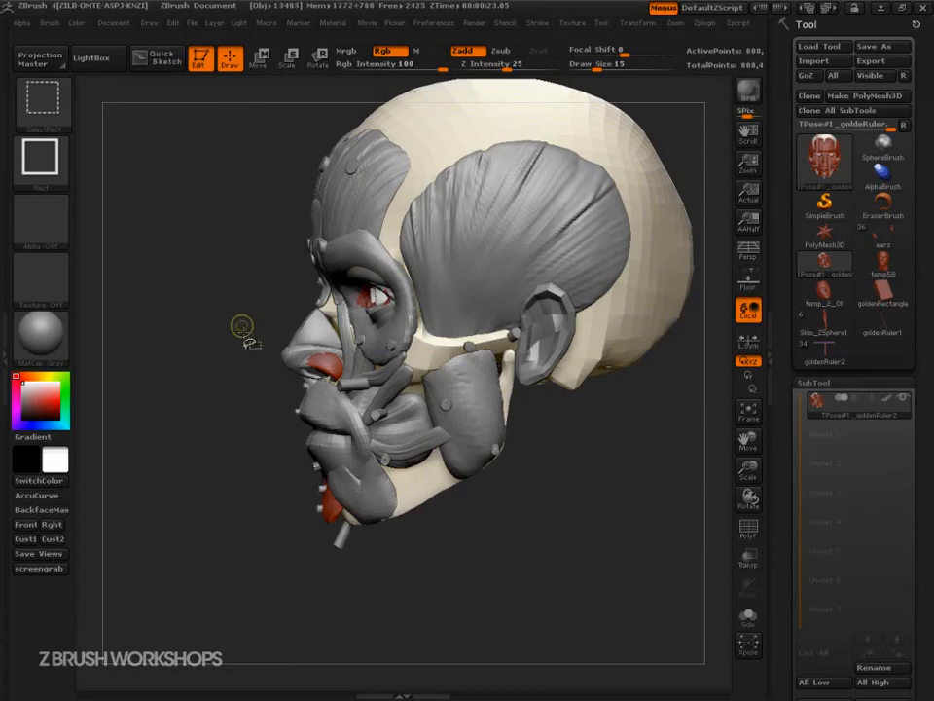
pyautogui.keyDown('ctrl'); pyautogui.keyDown('shift'); pyautogui.moveTo(212, 253); pyautogui.dragTo(216, 409); pyautogui.keyUp('shift'); pyautogui.keyUp('ctrl')
pyautogui.keyDown('ctrl'); pyautogui.click(192, 457); pyautogui.keyUp('ctrl')
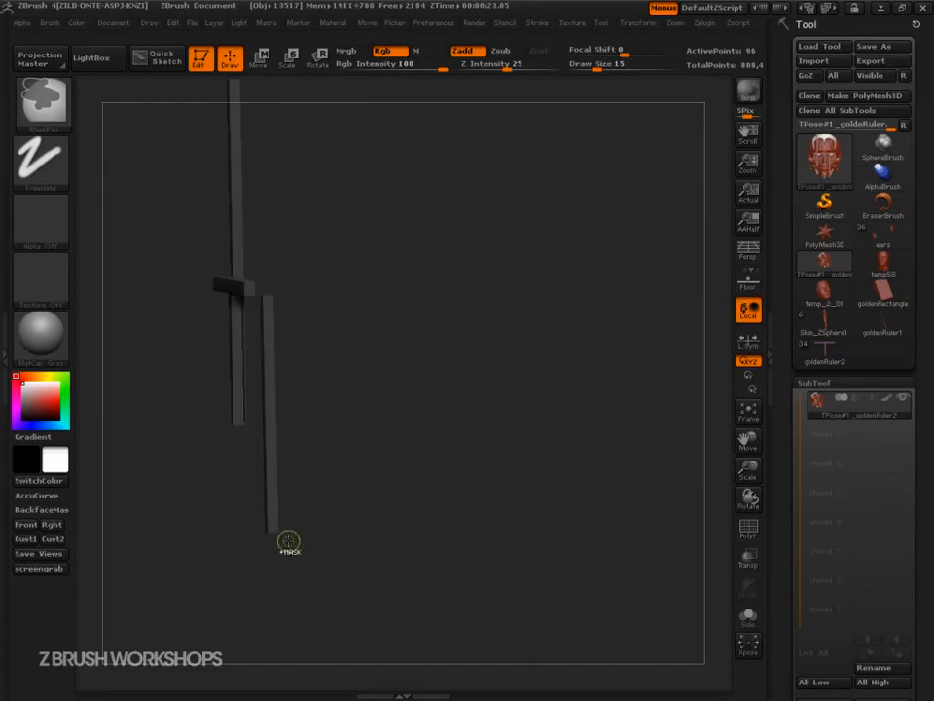
pyautogui.keyDown('ctrl'); pyautogui.keyDown('shift'); pyautogui.click(198, 491); pyautogui.keyUp('shift'); pyautogui.keyUp('ctrl')
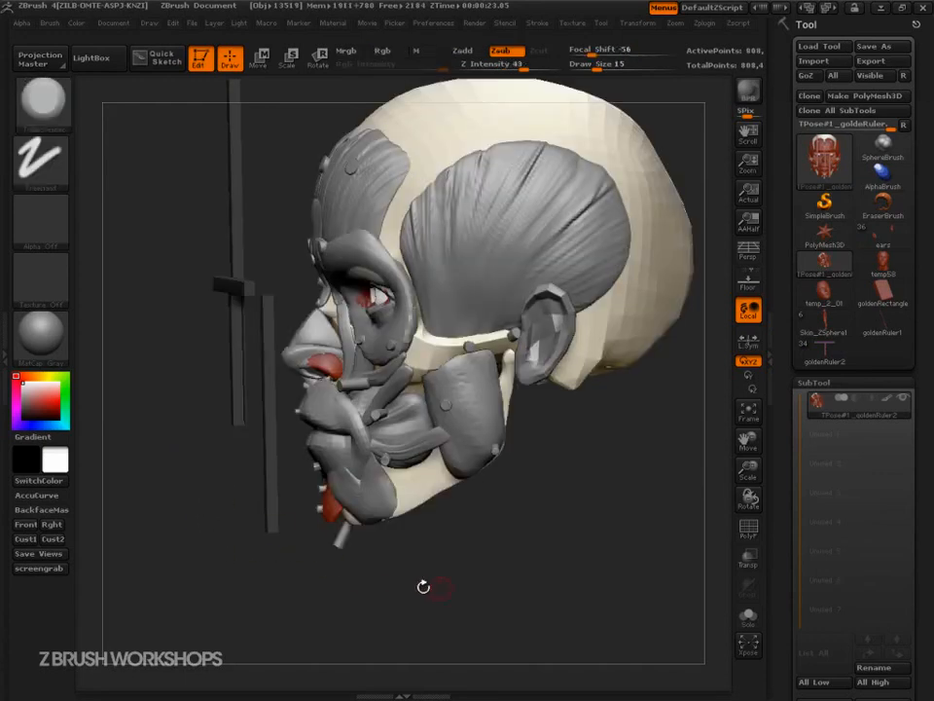
# Face the head frontally, choose the Move brush with draw size 195, and display the polyframe
pyautogui.moveTo(523, 573)
pyautogui.mouseDown()
pyautogui.moveTo(565, 586)
pyautogui.moveTo(502, 572)
pyautogui.moveTo(651, 584)
pyautogui.moveTo(635, 602)
pyautogui.moveTo(681, 596)
pyautogui.moveTo(642, 593)
pyautogui.moveTo(671, 591)
pyautogui.mouseUp()
pyautogui.press('s')
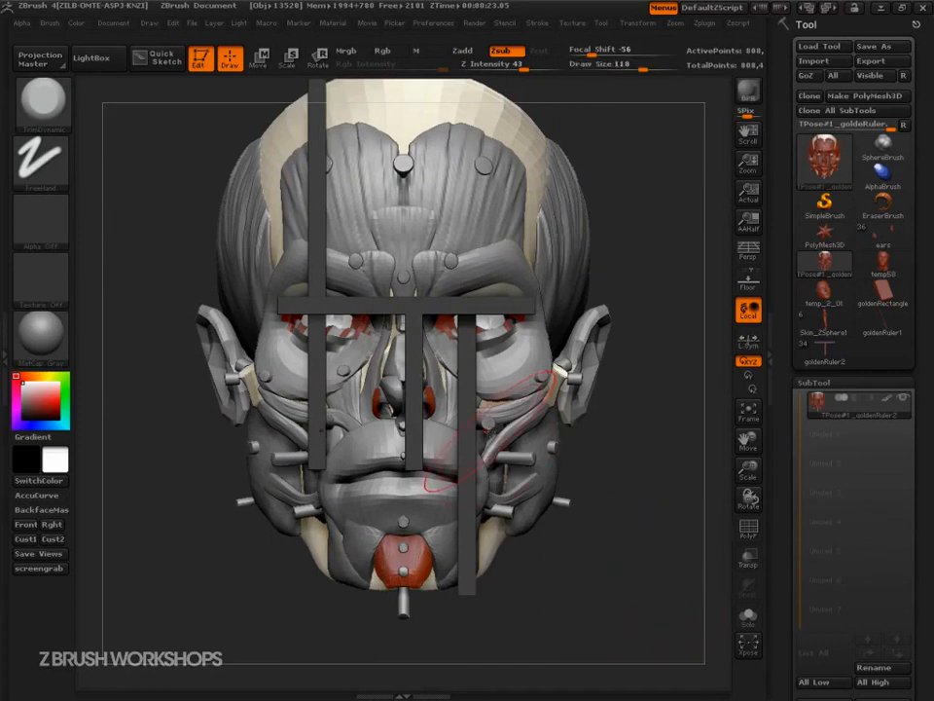
pyautogui.press('b')
pyautogui.press('m')
pyautogui.press('v')
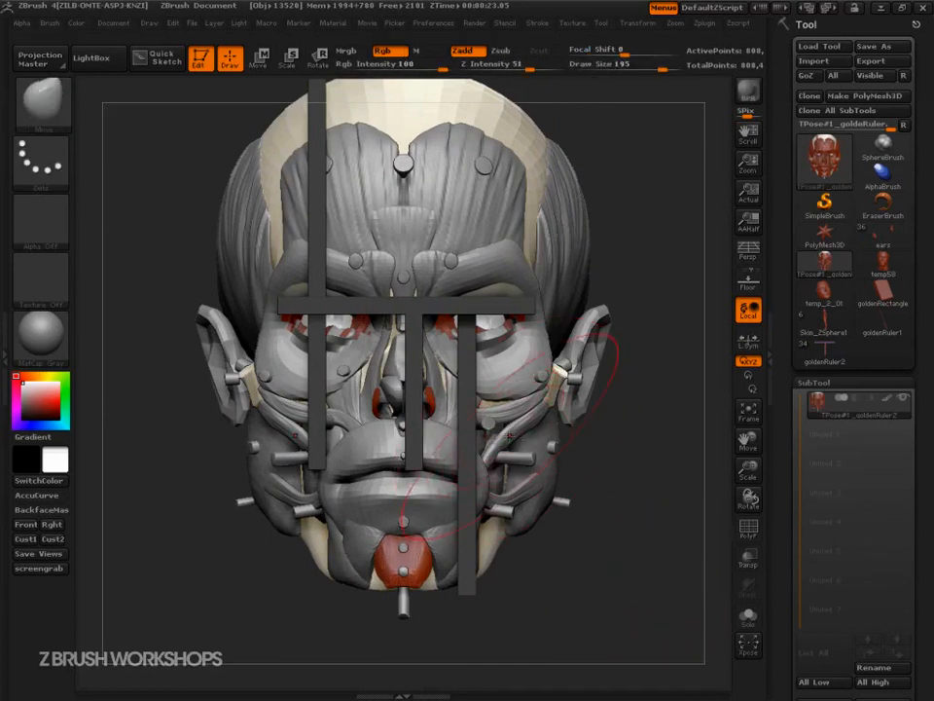
pyautogui.hotkey('shift', 'f')
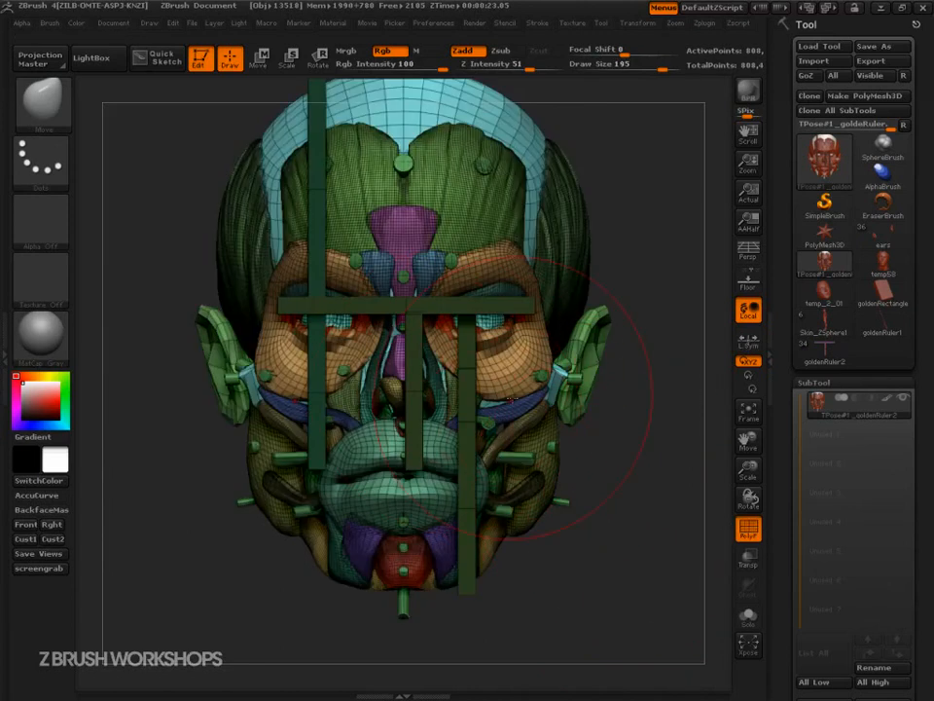
# Mark the nose-base division and label the sections of both vertical rulers 1 and 1.618
pyautogui.hotkey('ctrl', 'shift')
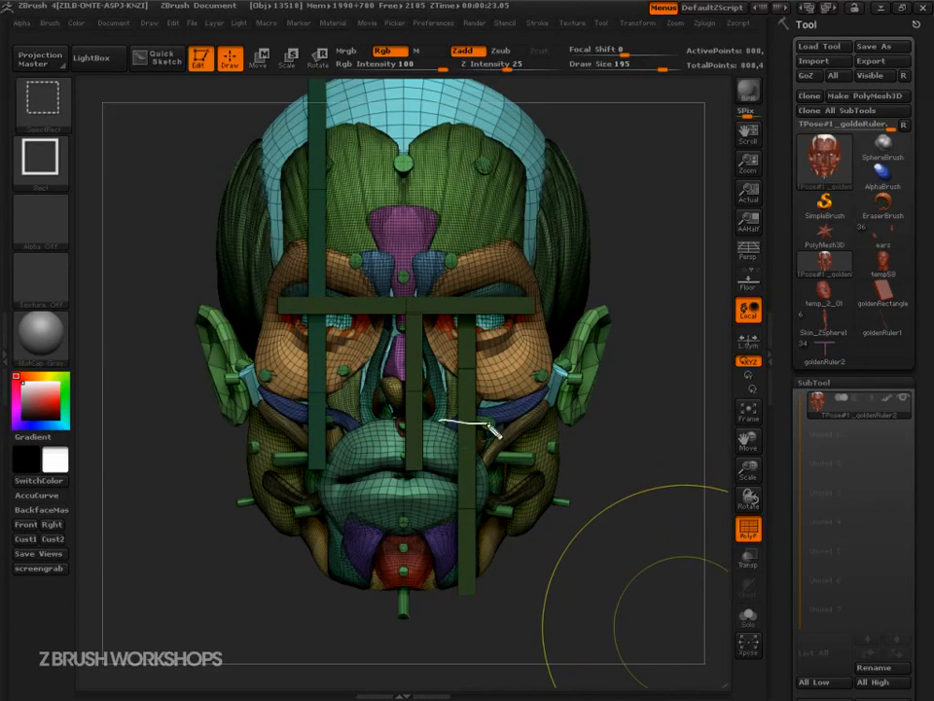
pyautogui.moveTo(499, 473); pyautogui.dragTo(501, 511)
pyautogui.click(510, 500)
pyautogui.moveTo(529, 469)
pyautogui.mouseDown()
pyautogui.moveTo(520, 494)
pyautogui.moveTo(538, 492)
pyautogui.mouseUp()
pyautogui.moveTo(555, 467); pyautogui.dragTo(547, 470)
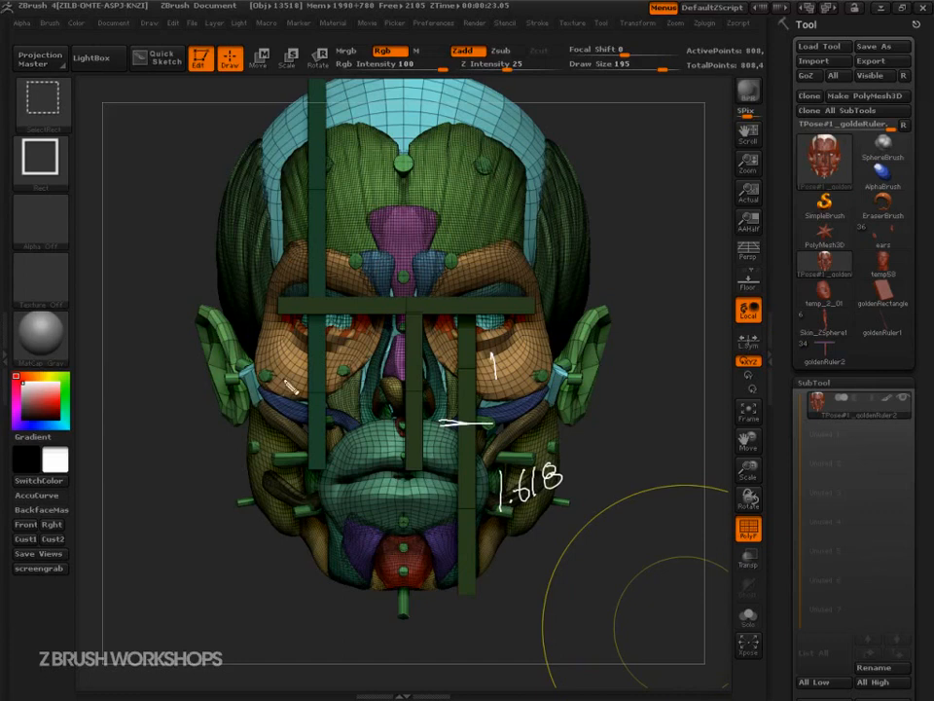
pyautogui.moveTo(277, 371); pyautogui.dragTo(282, 405)
pyautogui.moveTo(269, 199)
pyautogui.mouseDown()
pyautogui.moveTo(260, 154)
pyautogui.moveTo(295, 179)
pyautogui.moveTo(301, 158)
pyautogui.moveTo(306, 168)
pyautogui.mouseUp()
pyautogui.click(276, 187)
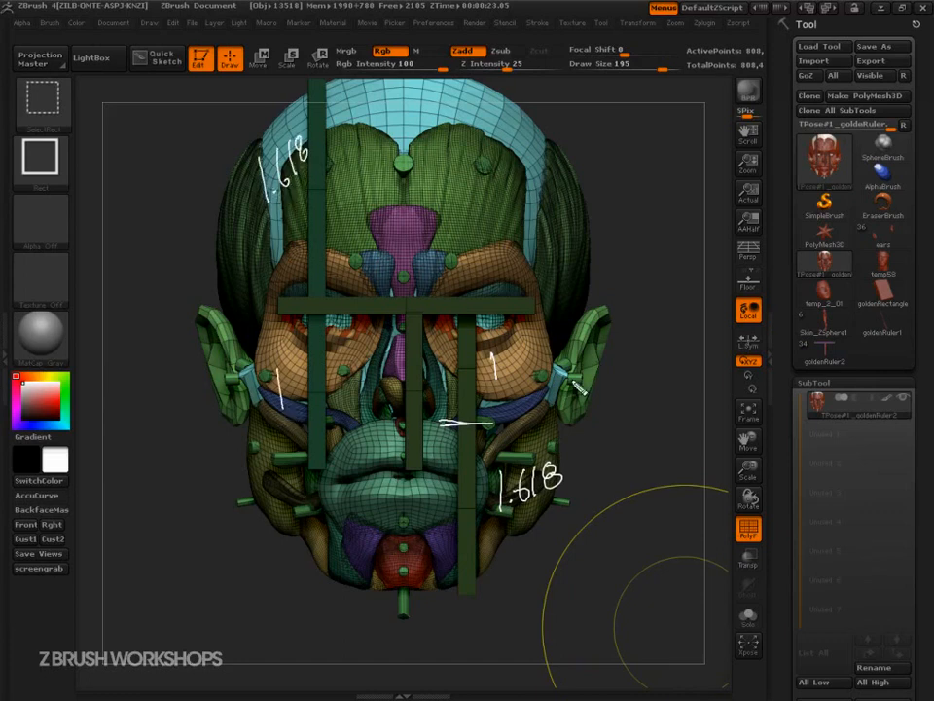
# Clear the sketched ruler labels and lower the nose base and upper lip toward the ruler divisions with the Move brush at draw size 186
pyautogui.press('Escape')
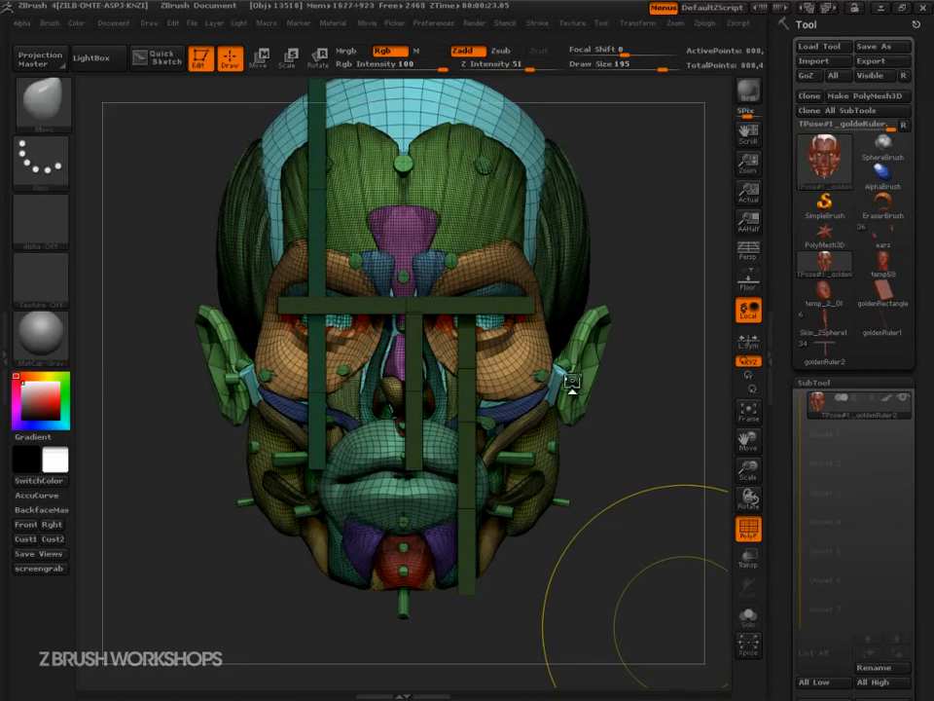
pyautogui.moveTo(640, 479)
pyautogui.mouseDown()
pyautogui.moveTo(651, 506)
pyautogui.moveTo(637, 491)
pyautogui.mouseUp()
pyautogui.press('s')
pyautogui.moveTo(429, 396)
pyautogui.mouseDown()
pyautogui.moveTo(440, 396)
pyautogui.moveTo(418, 405)
pyautogui.moveTo(432, 416)
pyautogui.mouseUp()
pyautogui.press('s')
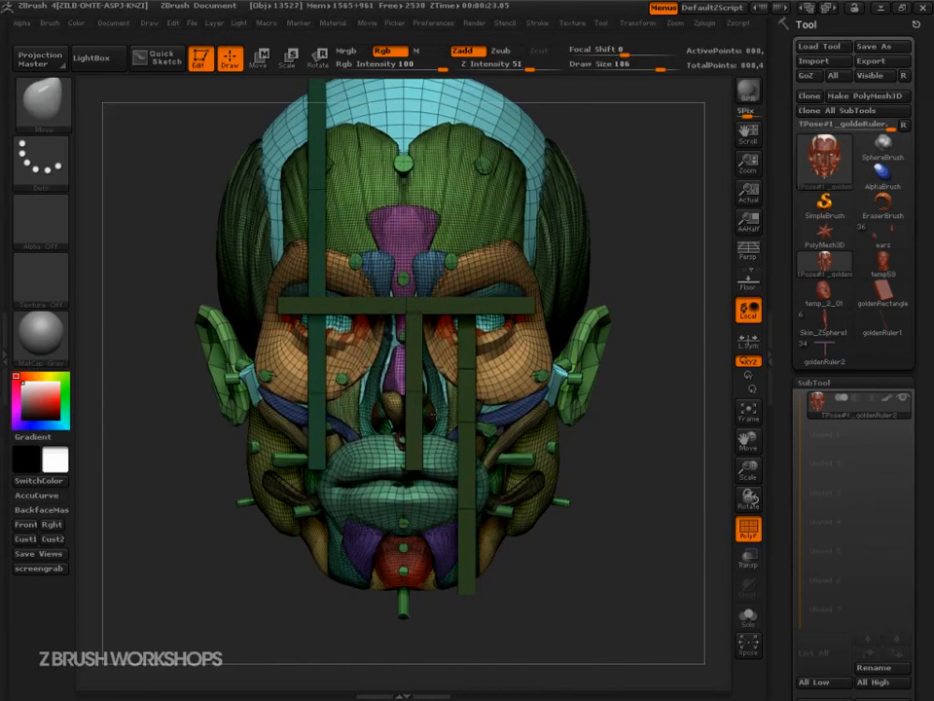
pyautogui.hotkey('ctrl', 'z')
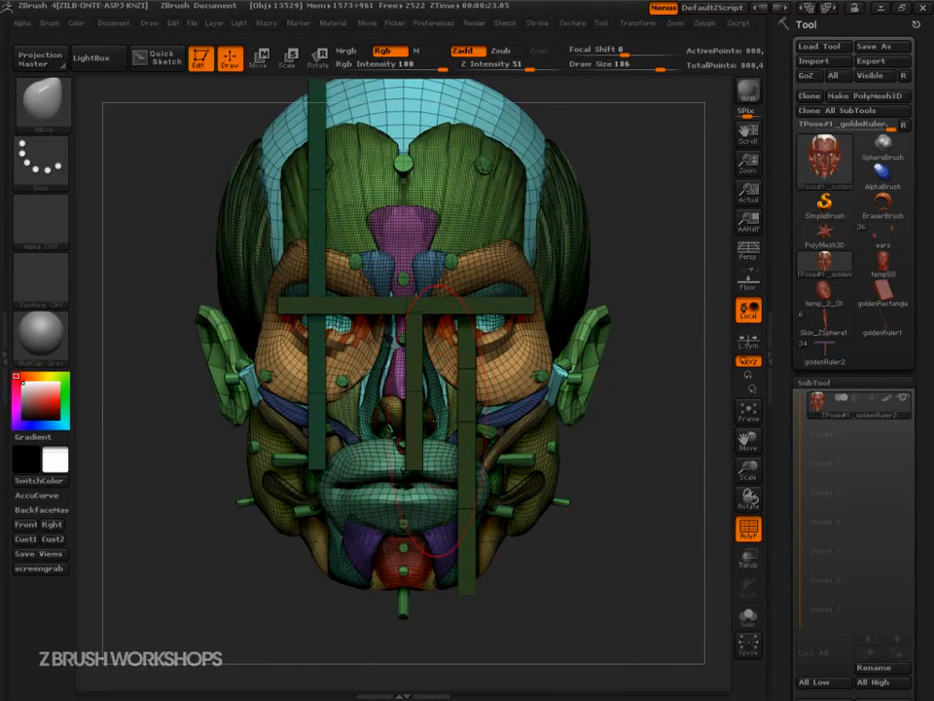
pyautogui.moveTo(428, 418); pyautogui.dragTo(429, 420)
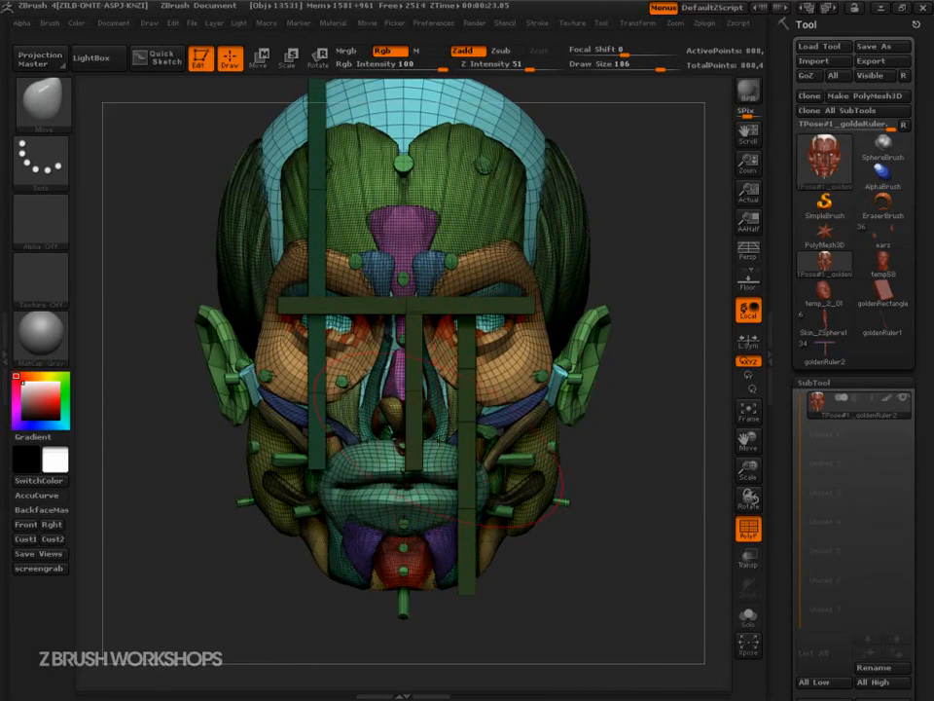
pyautogui.moveTo(490, 469); pyautogui.dragTo(478, 463)
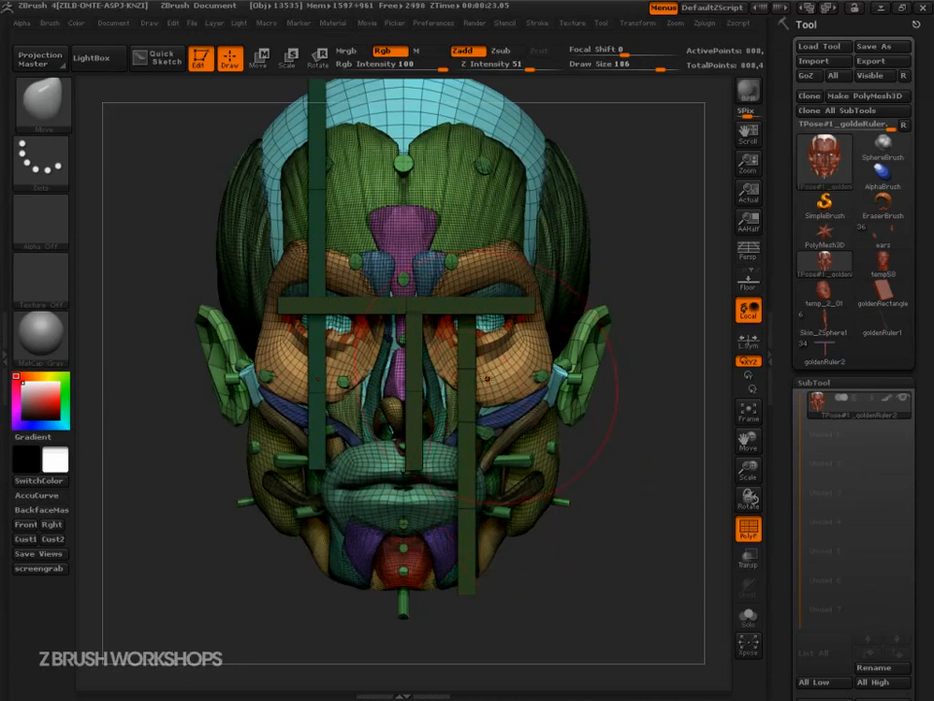
pyautogui.moveTo(432, 425); pyautogui.dragTo(447, 422)
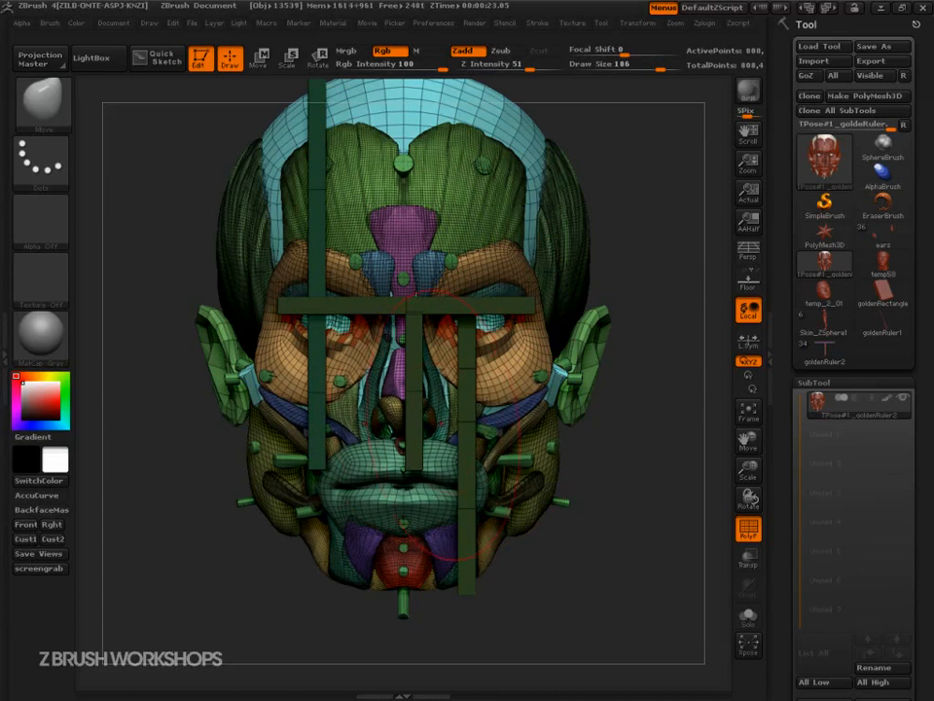
# Set the draw size to 138, refine the sides of the nose, and pull the cheekbones inward
pyautogui.press('s')
pyautogui.moveTo(441, 422)
pyautogui.mouseDown()
pyautogui.moveTo(418, 424)
pyautogui.moveTo(457, 426)
pyautogui.mouseUp()
pyautogui.press('s')
pyautogui.moveTo(554, 385); pyautogui.dragTo(544, 364)
# Sketch the eye circles, temple-to-cheekbone contour and triangular nose outline over the face, and clear the sketch
pyautogui.hotkey('ctrl', 'shift')
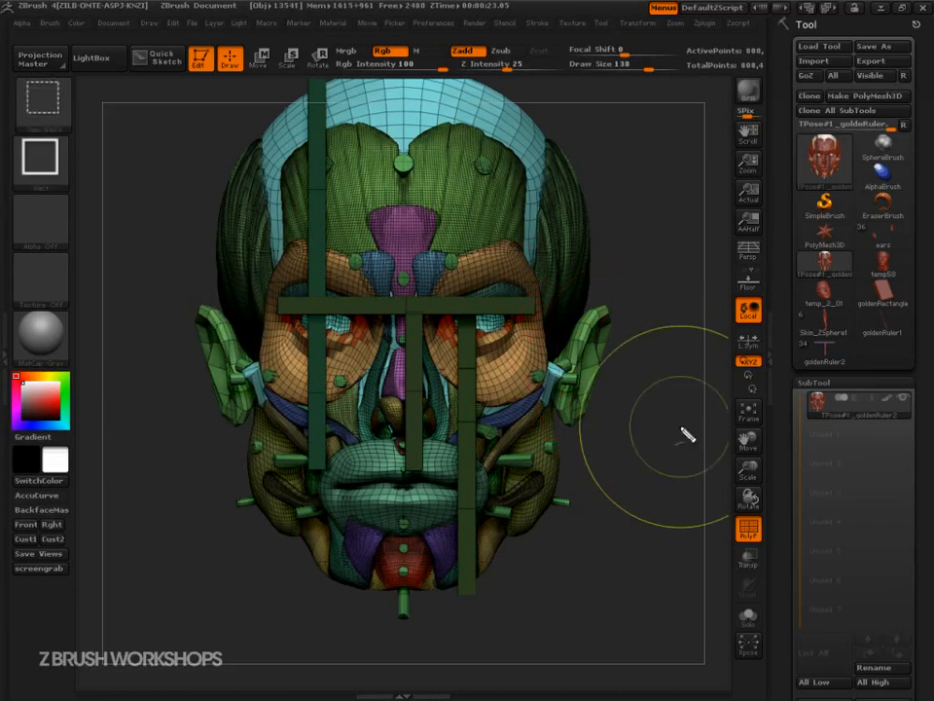
pyautogui.moveTo(281, 299)
pyautogui.mouseDown()
pyautogui.moveTo(277, 348)
pyautogui.moveTo(255, 377)
pyautogui.moveTo(288, 426)
pyautogui.moveTo(307, 435)
pyautogui.moveTo(339, 412)
pyautogui.moveTo(357, 432)
pyautogui.mouseUp()
pyautogui.moveTo(290, 345)
pyautogui.mouseDown()
pyautogui.moveTo(291, 292)
pyautogui.moveTo(309, 281)
pyautogui.moveTo(377, 306)
pyautogui.moveTo(375, 341)
pyautogui.moveTo(293, 326)
pyautogui.moveTo(352, 356)
pyautogui.moveTo(321, 331)
pyautogui.moveTo(341, 314)
pyautogui.moveTo(326, 329)
pyautogui.moveTo(343, 336)
pyautogui.moveTo(333, 301)
pyautogui.mouseUp()
pyautogui.moveTo(272, 308)
pyautogui.mouseDown()
pyautogui.moveTo(286, 256)
pyautogui.moveTo(249, 155)
pyautogui.mouseUp()
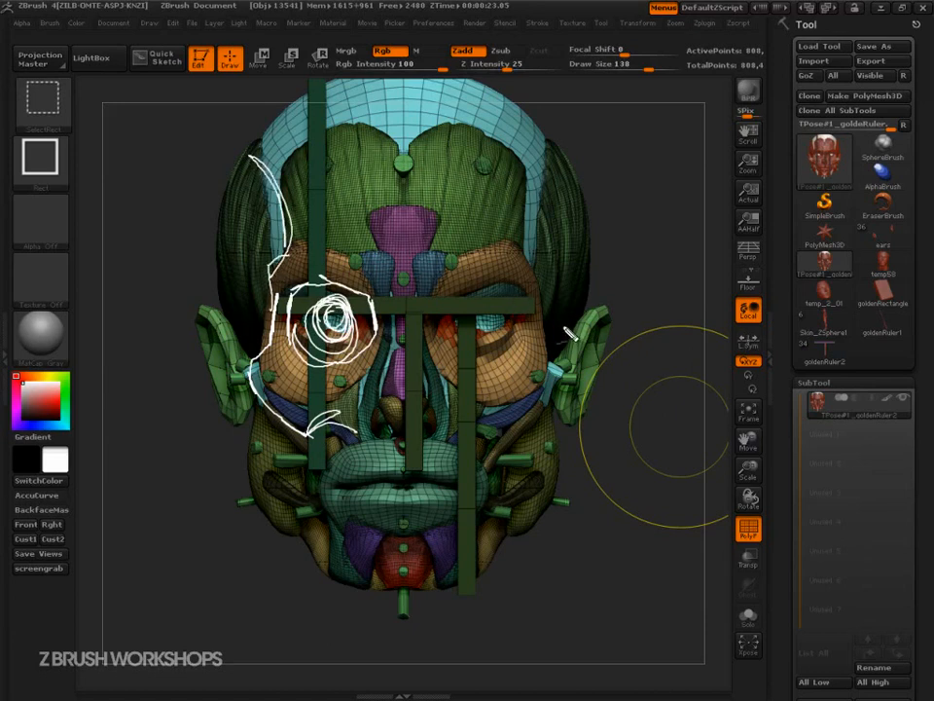
pyautogui.moveTo(406, 348)
pyautogui.mouseDown()
pyautogui.moveTo(376, 399)
pyautogui.moveTo(376, 426)
pyautogui.moveTo(431, 420)
pyautogui.moveTo(421, 438)
pyautogui.mouseUp()
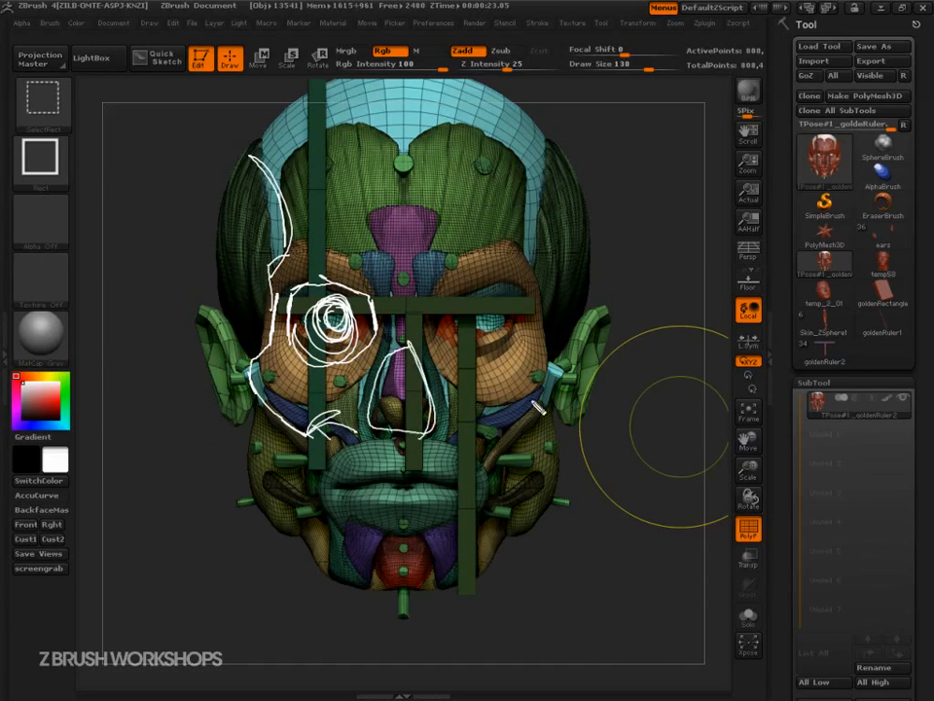
pyautogui.press('Escape')
# Refine the cheekbones, trace the ear-to-chin contour, and pull the jaw angles inward with the Move brush at draw size 149
pyautogui.moveTo(607, 435)
pyautogui.mouseDown()
pyautogui.moveTo(622, 435)
pyautogui.moveTo(547, 417)
pyautogui.mouseUp()
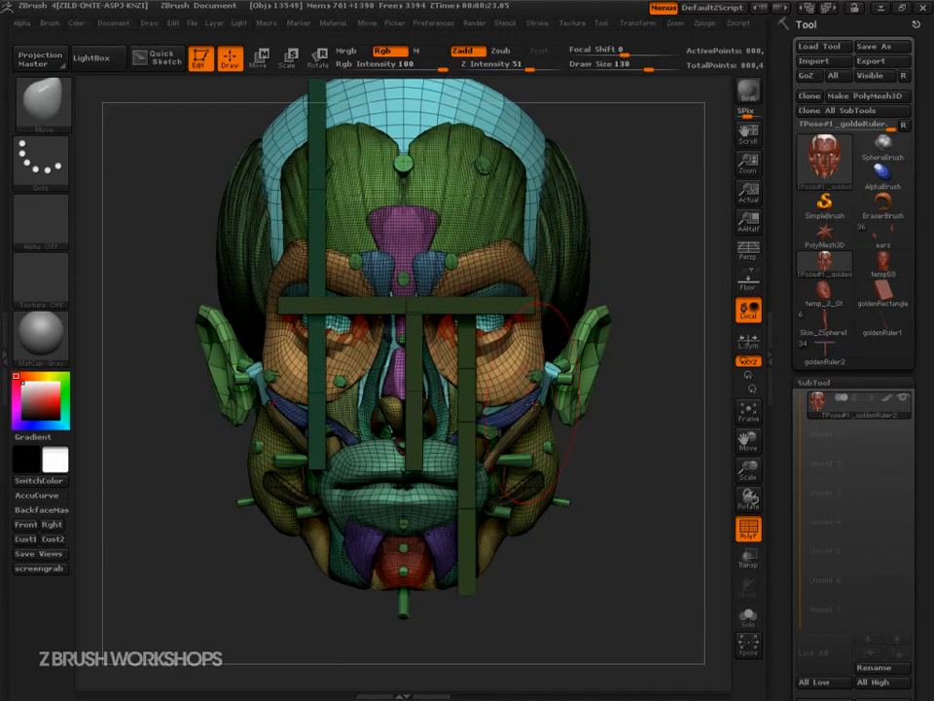
pyautogui.keyDown('ctrl'); pyautogui.keyDown('shift'); pyautogui.click(484, 554); pyautogui.keyUp('shift'); pyautogui.keyUp('ctrl')
pyautogui.moveTo(257, 373)
pyautogui.mouseDown()
pyautogui.moveTo(258, 427)
pyautogui.moveTo(287, 544)
pyautogui.mouseUp()
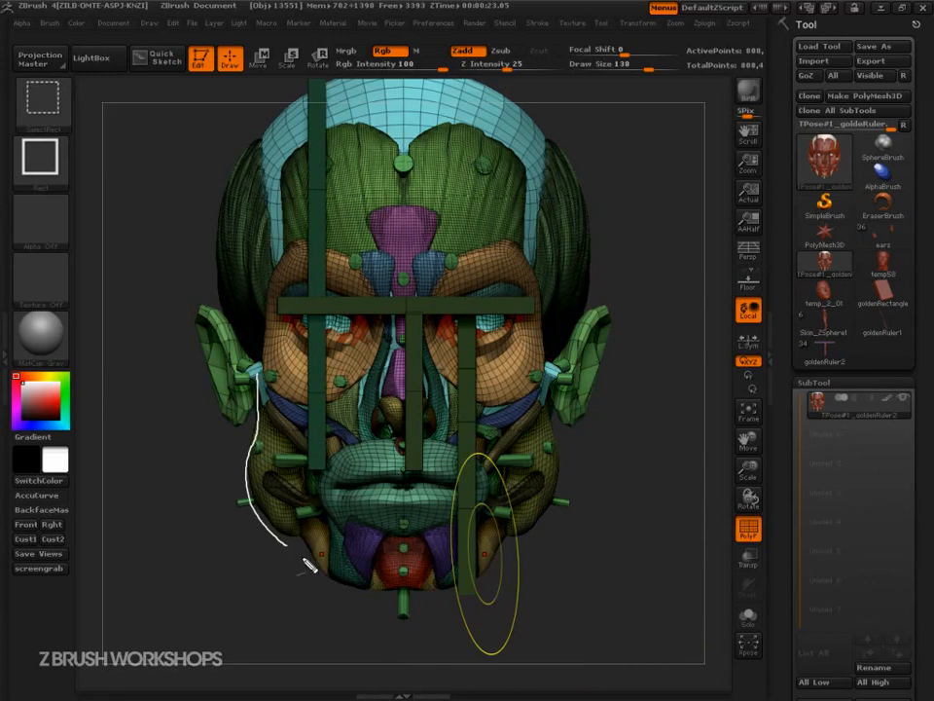
pyautogui.press('Escape')
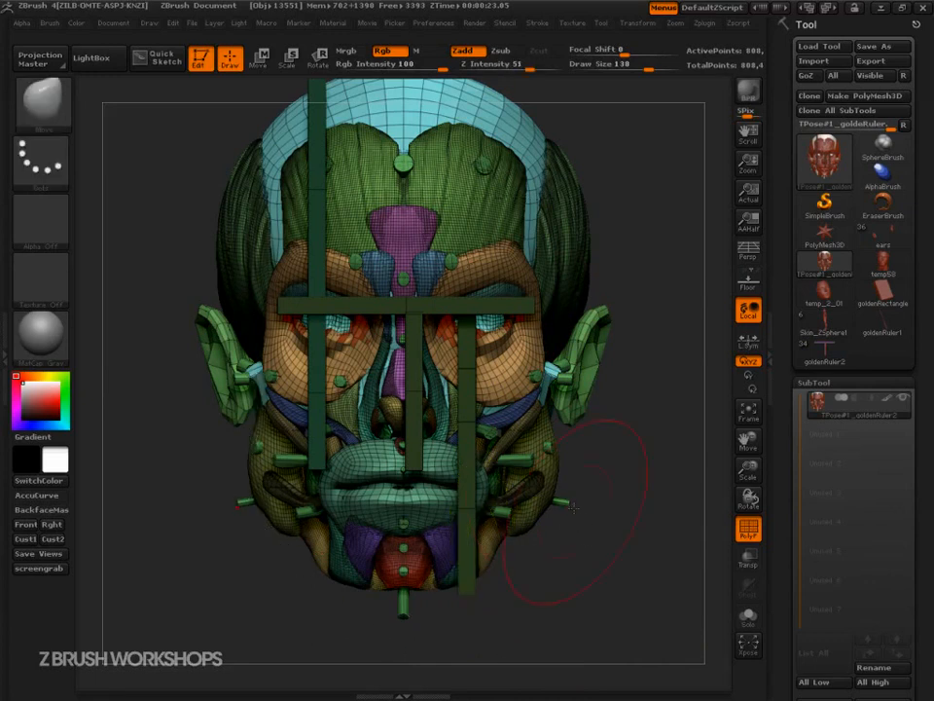
pyautogui.press('s')
pyautogui.moveTo(559, 497)
pyautogui.mouseDown()
pyautogui.moveTo(579, 498)
pyautogui.moveTo(531, 503)
pyautogui.mouseUp()
pyautogui.press('s')
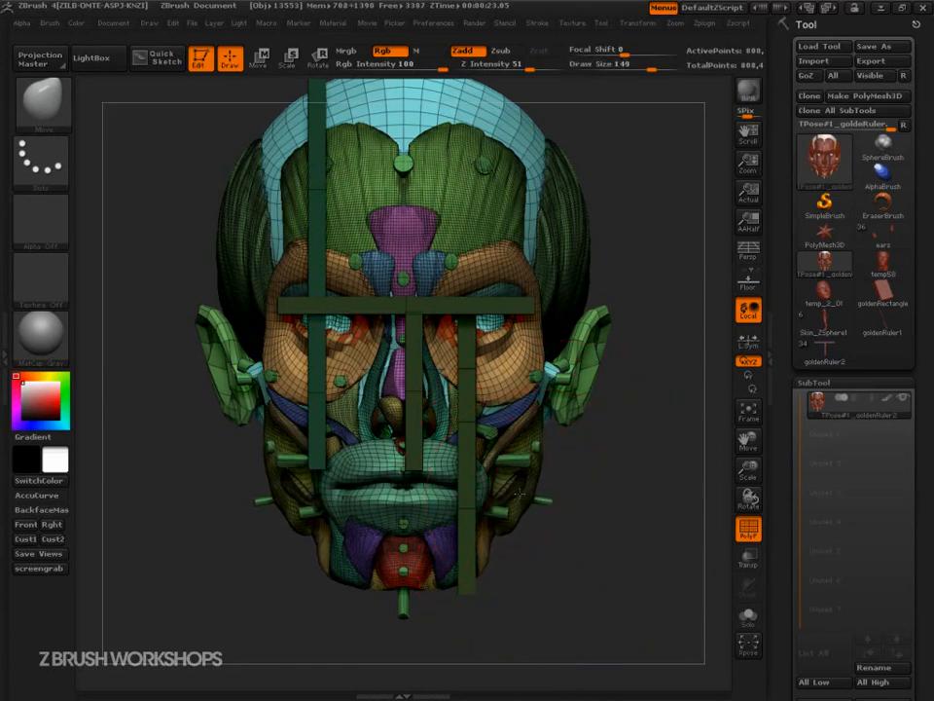
# Sketch the guide lines from the ears down to the jaw on both sides and clear them
pyautogui.hotkey('ctrl', 'shift')
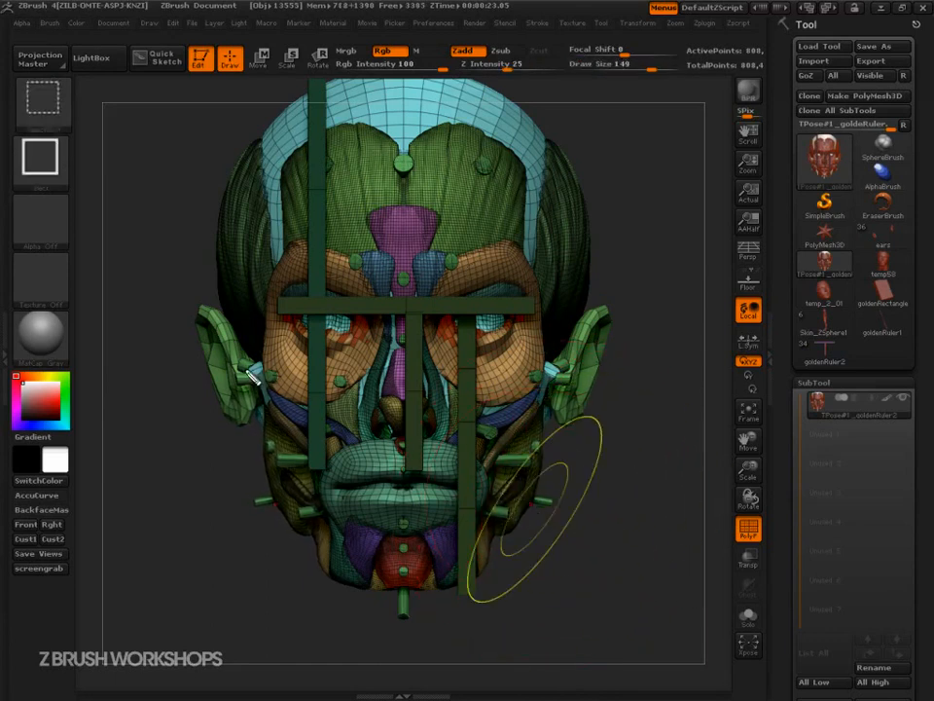
pyautogui.moveTo(255, 403); pyautogui.dragTo(266, 501)
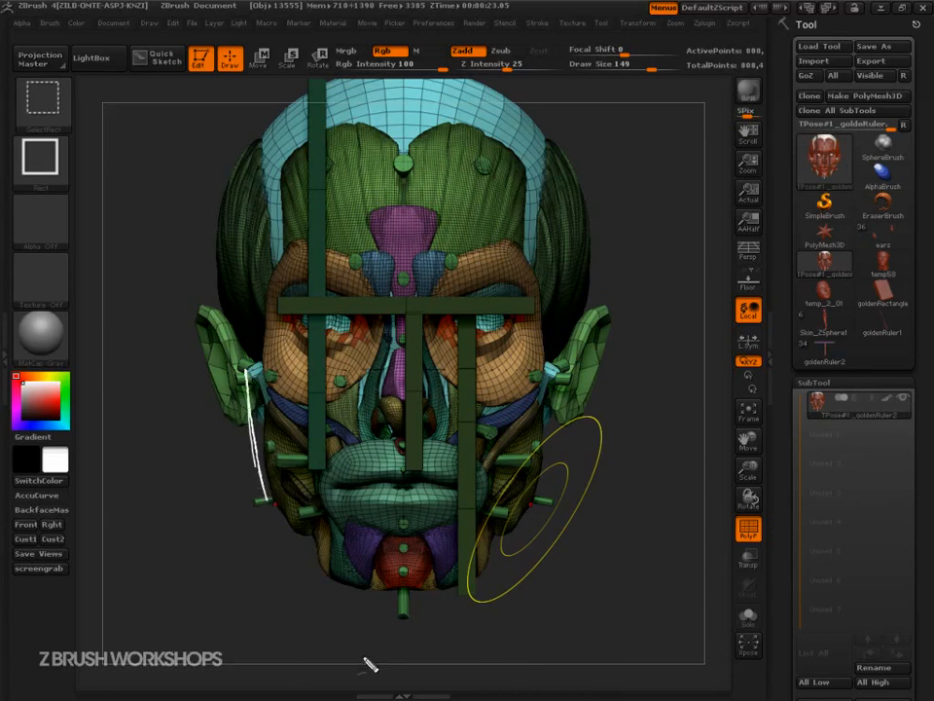
pyautogui.moveTo(557, 368); pyautogui.dragTo(534, 505)
pyautogui.press('Escape')
# Narrow the sides of the chin, mark its width with a sketched line and end marks, and clear the marks
pyautogui.moveTo(508, 546); pyautogui.dragTo(522, 573)
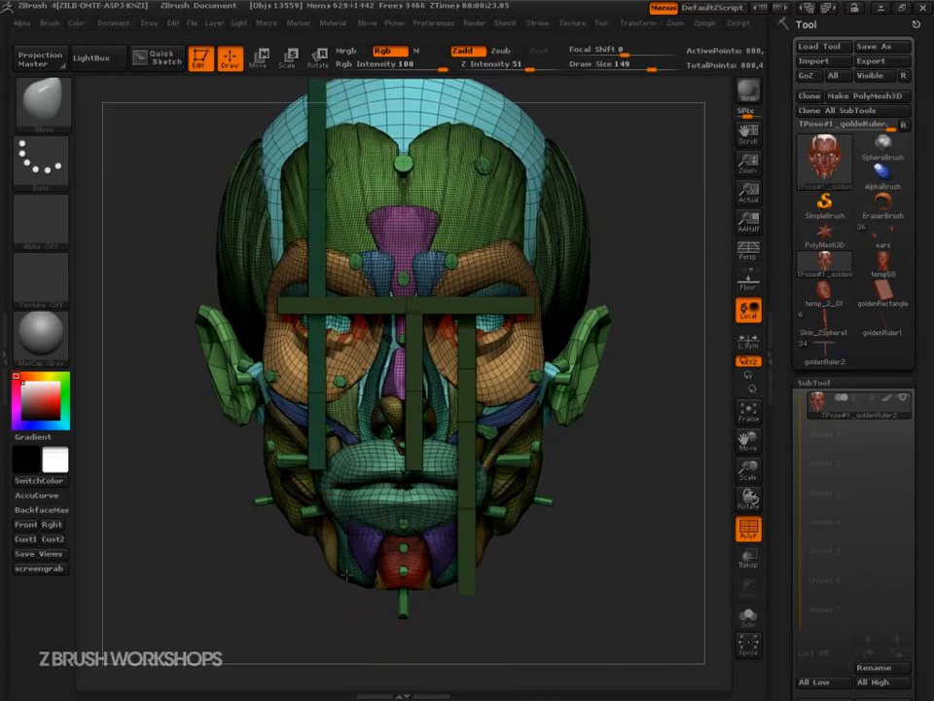
pyautogui.hotkey('ctrl', 'shift')
pyautogui.moveTo(329, 579)
pyautogui.mouseDown()
pyautogui.moveTo(471, 571)
pyautogui.moveTo(469, 597)
pyautogui.mouseUp()
pyautogui.moveTo(328, 550)
pyautogui.mouseDown()
pyautogui.moveTo(328, 601)
pyautogui.moveTo(409, 573)
pyautogui.moveTo(480, 570)
pyautogui.mouseUp()
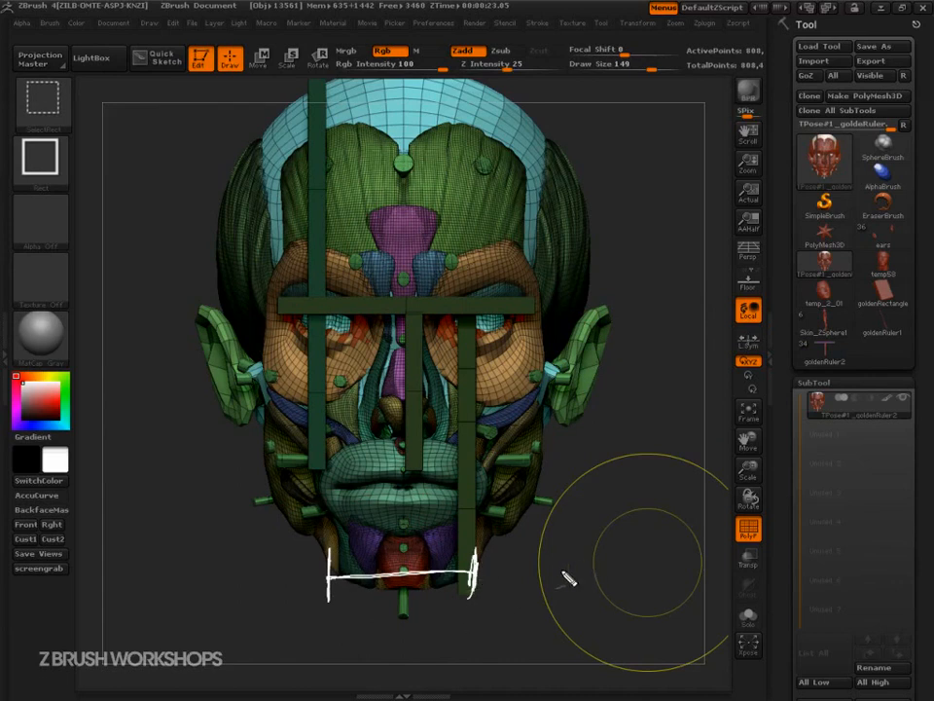
pyautogui.press('Escape')
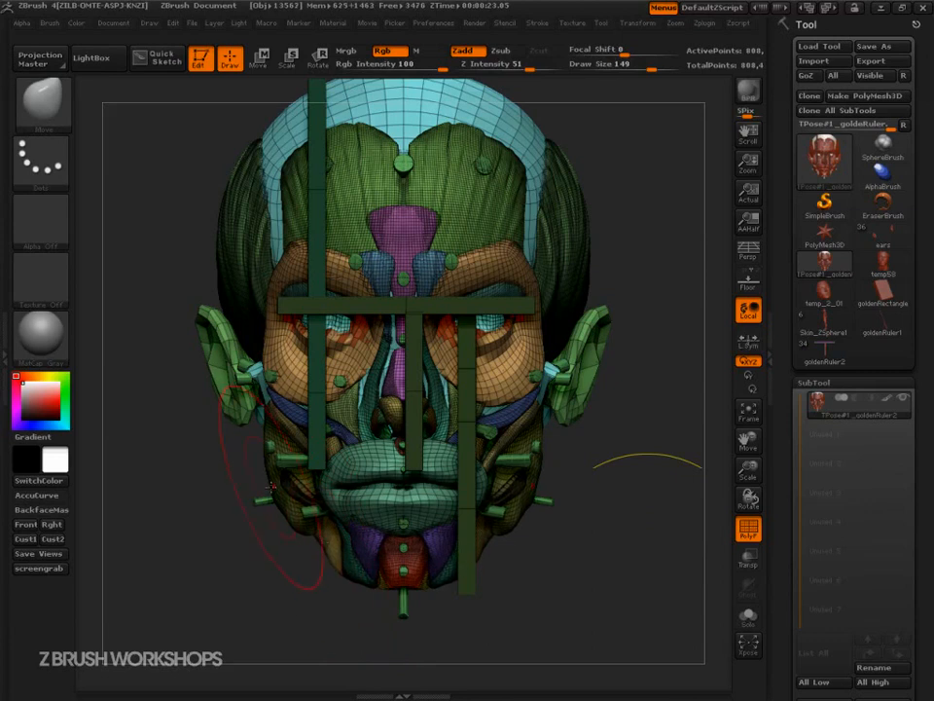
# Slim the sides of the skull with the Move brush at draw size 256 and set the draw size to 125
pyautogui.press('s')
pyautogui.moveTo(604, 375); pyautogui.dragTo(628, 375)
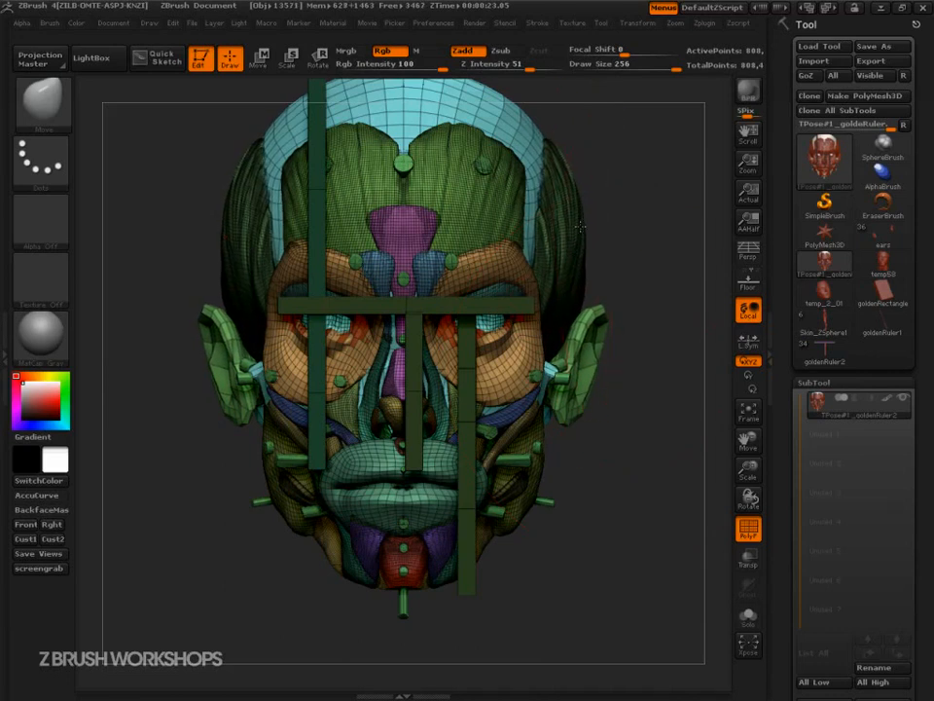
pyautogui.press('s')
pyautogui.moveTo(601, 459); pyautogui.dragTo(582, 458)
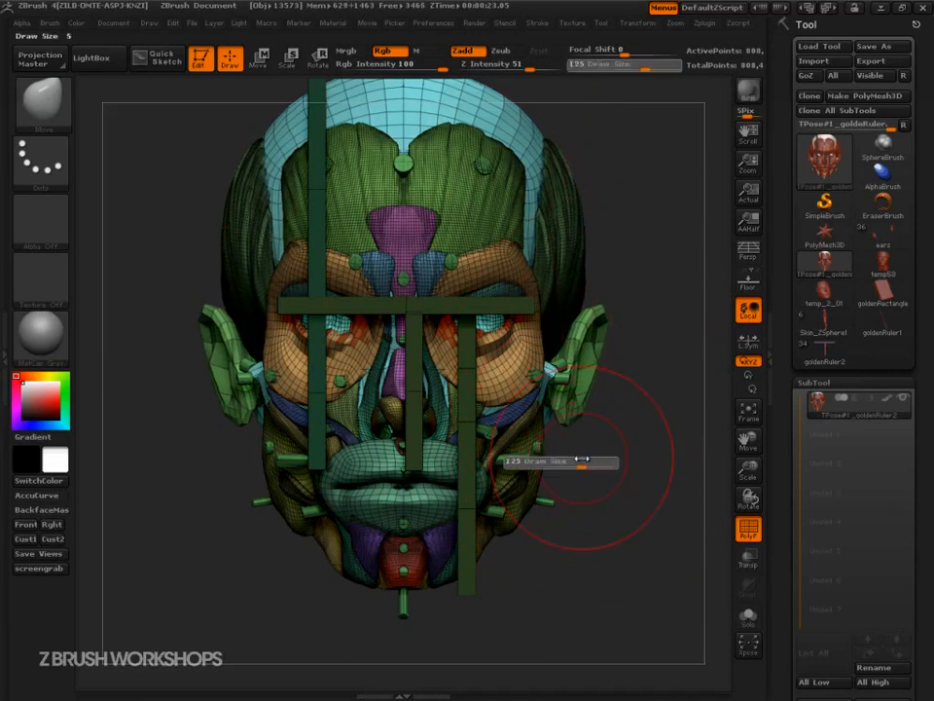
# Hide the polyframe, clear the ruler mask, and transfer the adjusted pose back to the subtools with Transpose Master
pyautogui.press('ctrl')
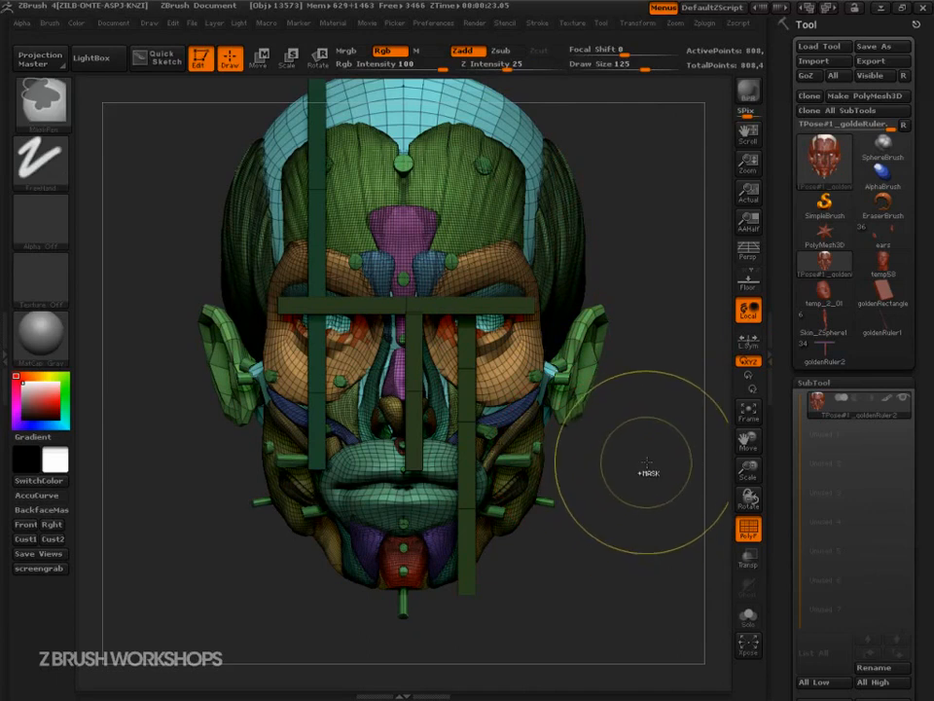
pyautogui.hotkey('shift', 'f')
pyautogui.moveTo(638, 474)
pyautogui.keyDown('ctrl'); pyautogui.mouseDown()
pyautogui.moveTo(628, 584)
pyautogui.moveTo(657, 517)
pyautogui.moveTo(556, 556)
pyautogui.mouseUp(); pyautogui.keyUp('ctrl')
pyautogui.moveTo(630, 549)
pyautogui.mouseDown()
pyautogui.moveTo(593, 551)
pyautogui.moveTo(647, 589)
pyautogui.moveTo(634, 525)
pyautogui.mouseUp()
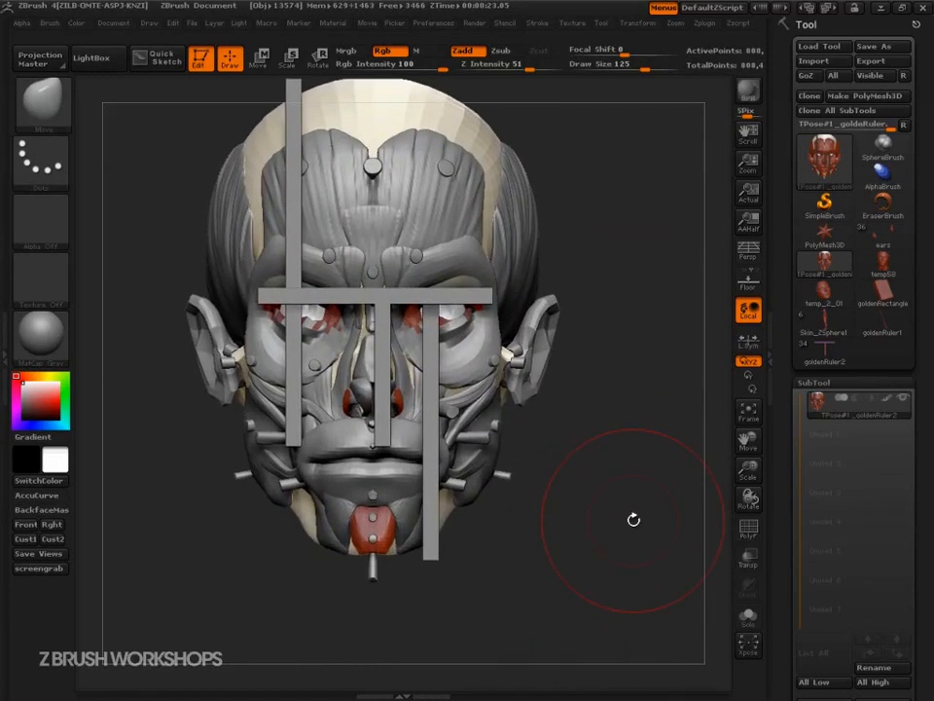
pyautogui.click(707, 24)
pyautogui.click(806, 212)
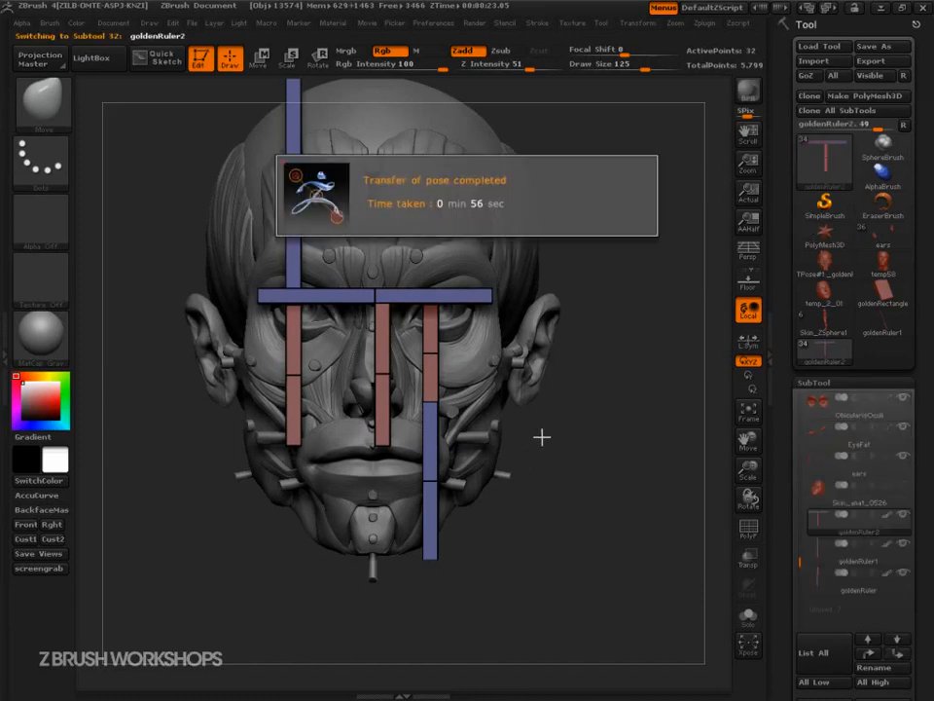
# Make the ears the active subtool and hide the goldenRuler2, goldenRuler1 and goldenRuler subtools
pyautogui.moveTo(607, 392)
pyautogui.mouseDown()
pyautogui.moveTo(634, 399)
pyautogui.moveTo(601, 401)
pyautogui.mouseUp()
pyautogui.click(823, 492)
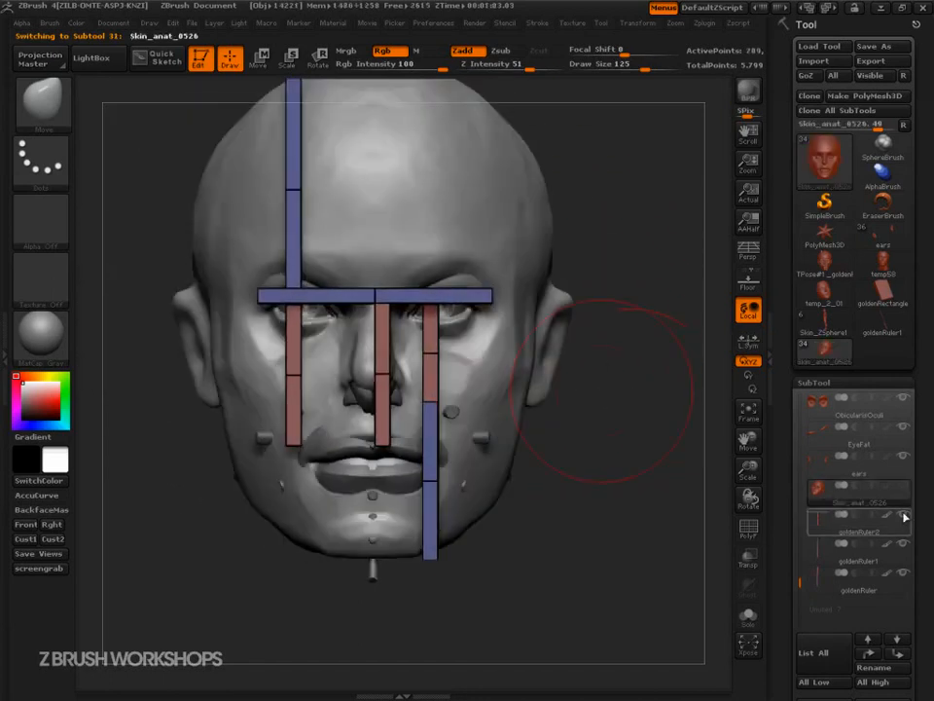
pyautogui.click(849, 470)
pyautogui.click(903, 513)
pyautogui.click(903, 543)
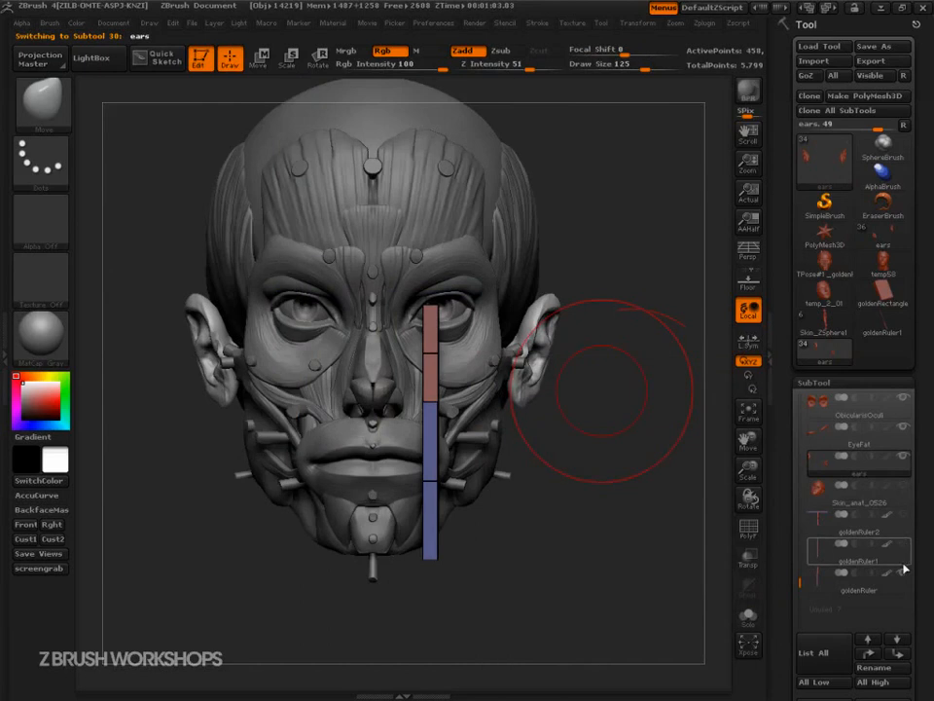
pyautogui.click(901, 573)
pyautogui.keyDown('alt'); pyautogui.moveTo(648, 595); pyautogui.dragTo(580, 573); pyautogui.keyUp('alt')
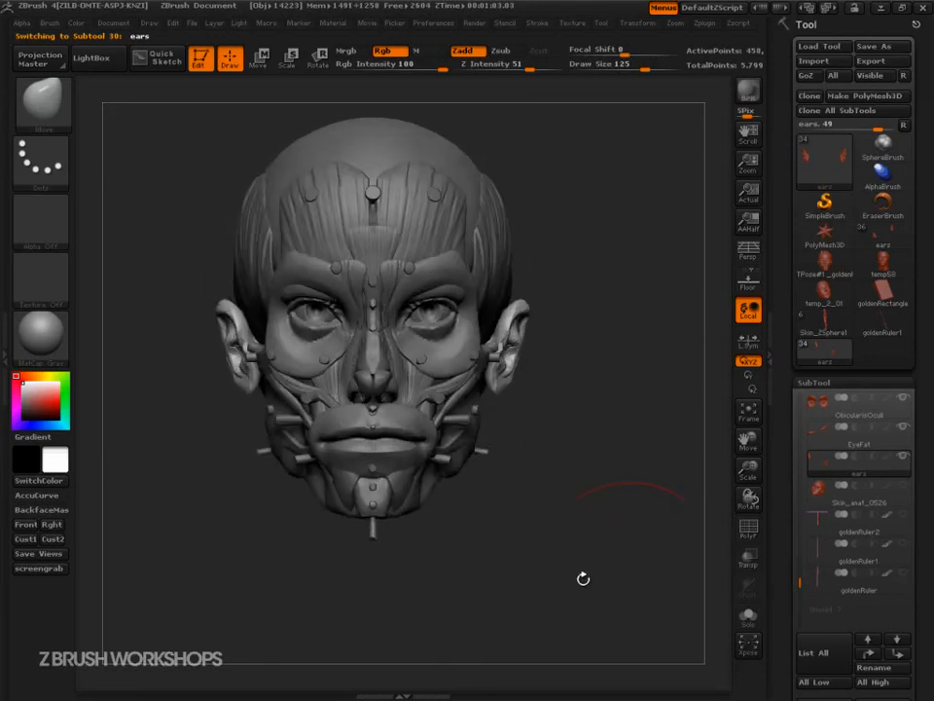
# Load the original head tool anat_0528.ZTL from the ztl folder
pyautogui.click(819, 46)
pyautogui.doubleClick(283, 118)
pyautogui.doubleClick(225, 151)
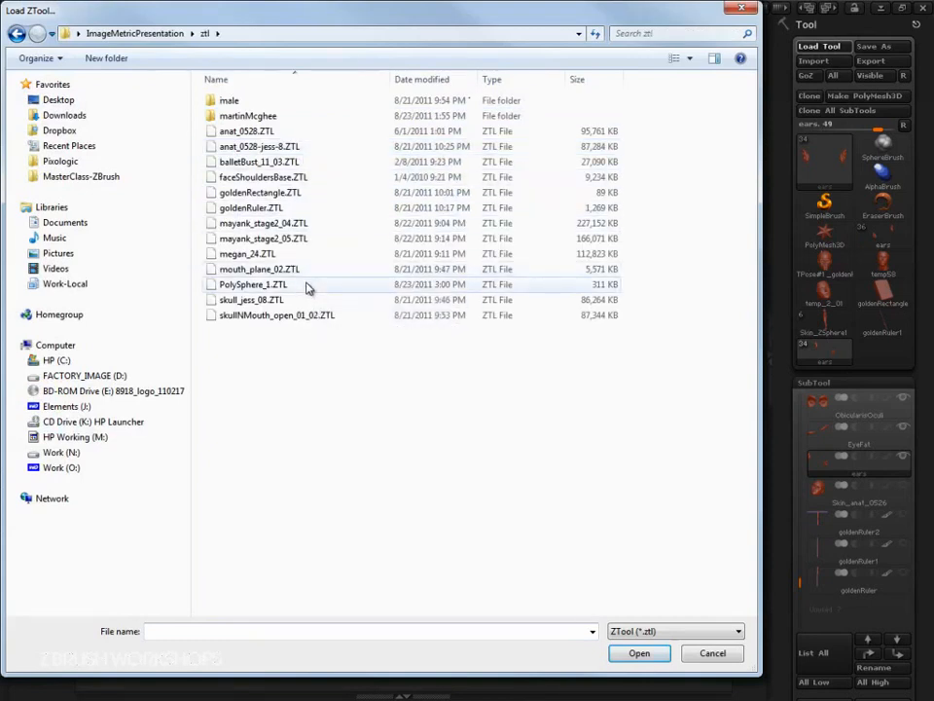
pyautogui.doubleClick(255, 130)
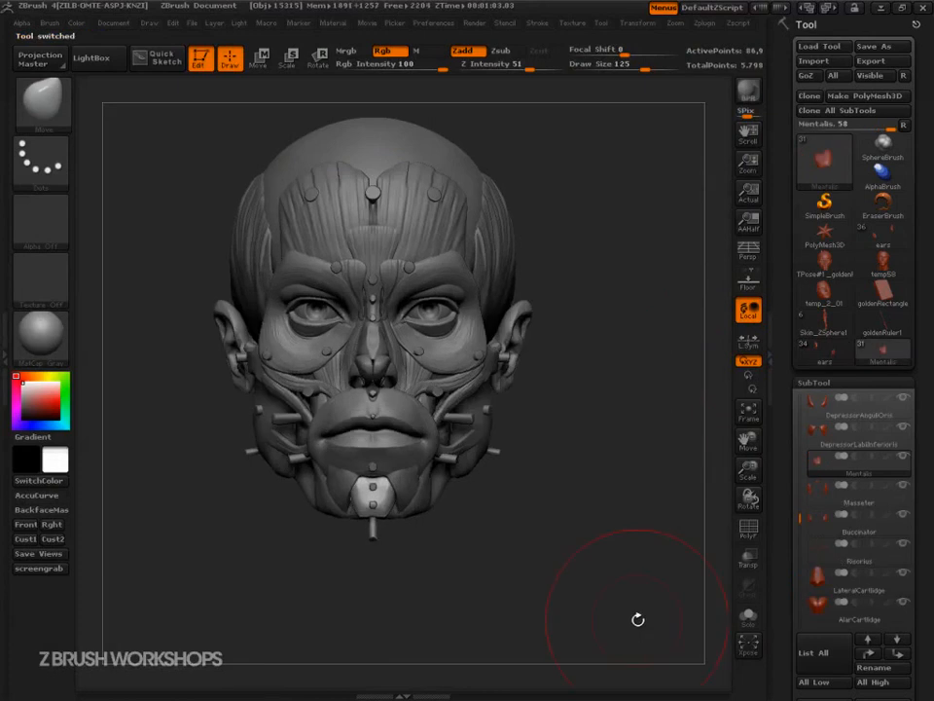
# Leave a snapshot of the original head on the canvas, place the live model beside it, and switch to the adjusted head for comparison
pyautogui.keyDown('alt'); pyautogui.moveTo(655, 599); pyautogui.dragTo(553, 611); pyautogui.keyUp('alt')
pyautogui.hotkey('shift', 's')
pyautogui.keyDown('alt'); pyautogui.moveTo(489, 620); pyautogui.dragTo(771, 617); pyautogui.keyUp('alt')
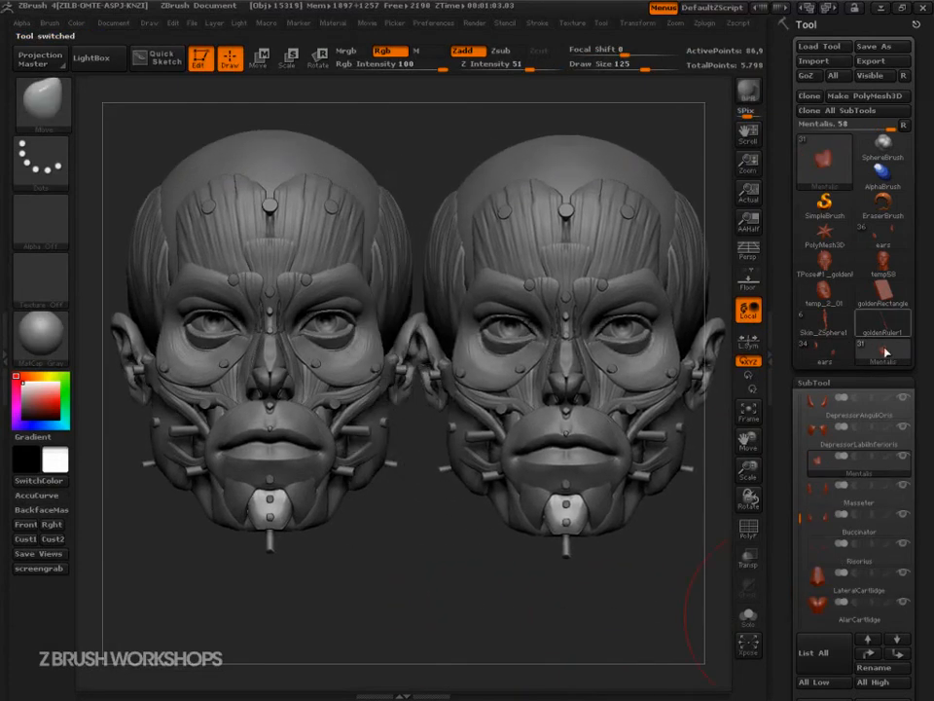
pyautogui.click(827, 354)
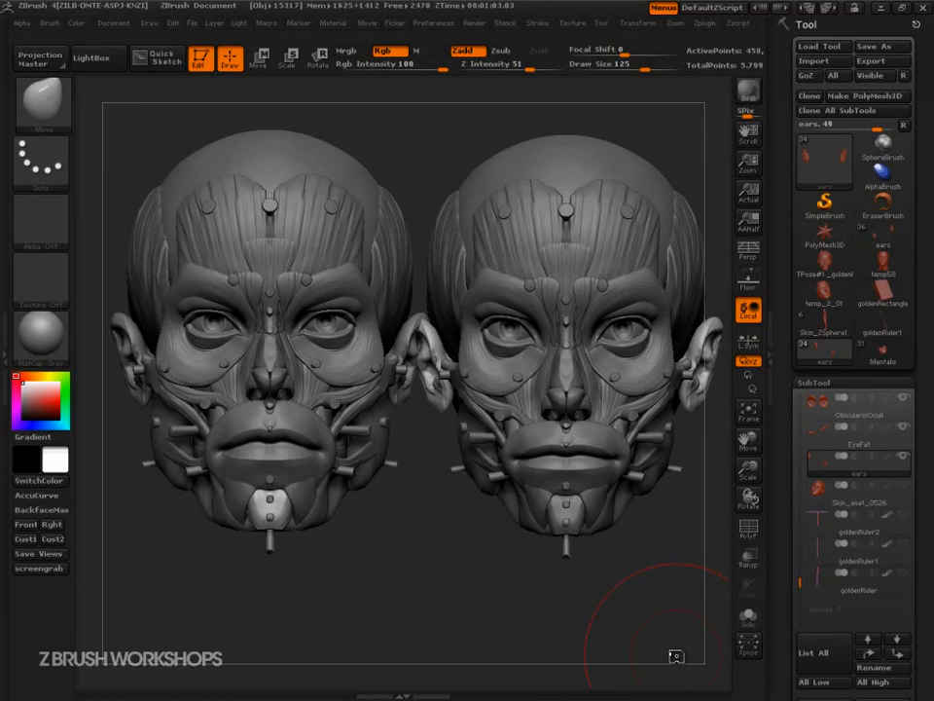
# Clear the snapshot from the canvas, frame the adjusted head larger, and set the draw size to 37
pyautogui.press('ctrl')
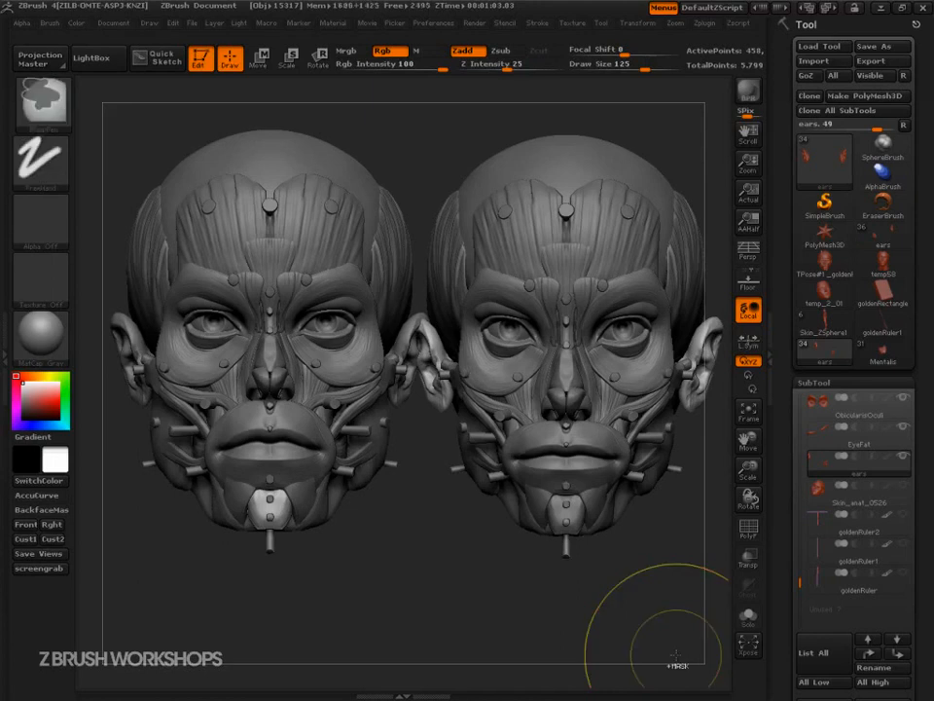
pyautogui.hotkey('ctrl', 'n')
pyautogui.moveTo(675, 655)
pyautogui.mouseDown()
pyautogui.moveTo(657, 615)
pyautogui.moveTo(671, 607)
pyautogui.moveTo(588, 581)
pyautogui.moveTo(643, 603)
pyautogui.moveTo(610, 606)
pyautogui.mouseUp()
pyautogui.press('s')
# Sketch vertical lines between both mouth corners and the pupils, and circle the iris of one eye
pyautogui.hotkey('ctrl', 'shift')
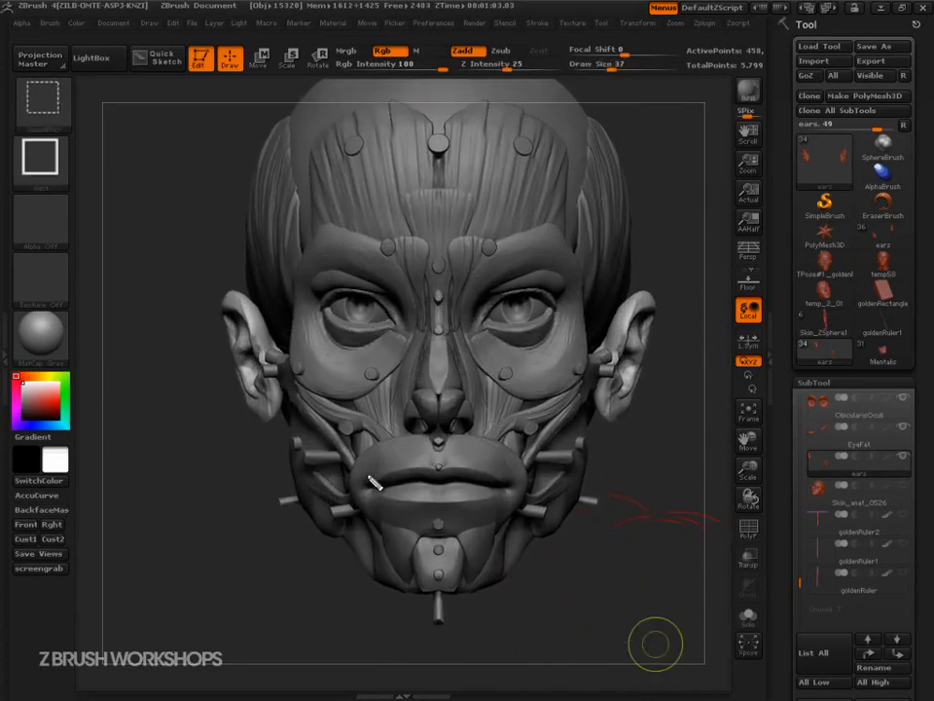
pyautogui.keyDown('ctrl'); pyautogui.keyDown('shift'); pyautogui.moveTo(371, 481); pyautogui.dragTo(366, 313); pyautogui.keyUp('shift'); pyautogui.keyUp('ctrl')
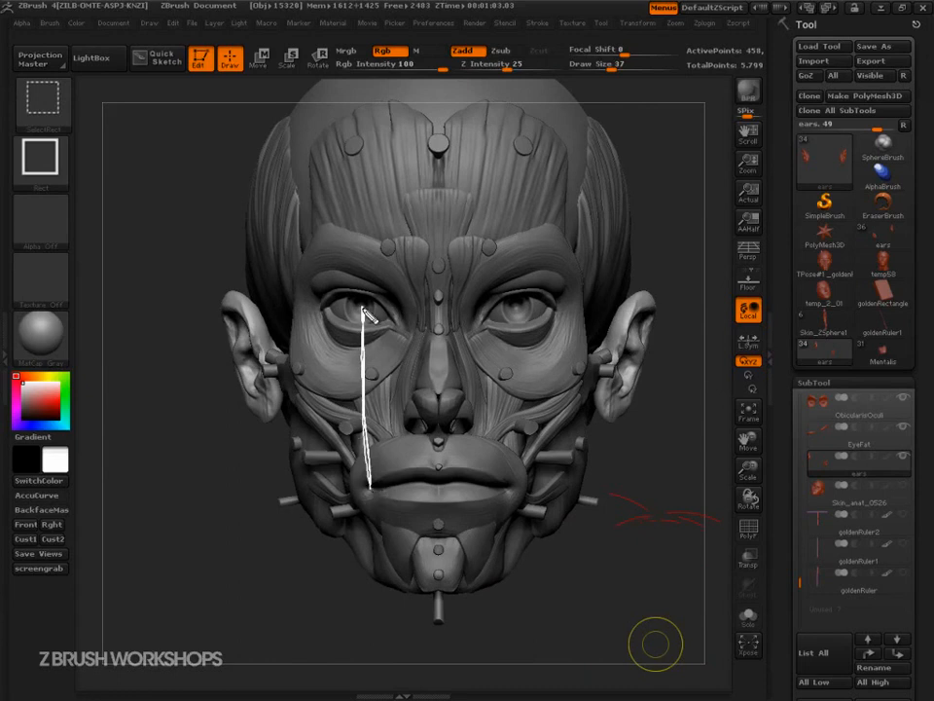
pyautogui.moveTo(526, 312)
pyautogui.keyDown('ctrl'); pyautogui.keyDown('shift'); pyautogui.mouseDown()
pyautogui.moveTo(510, 468)
pyautogui.moveTo(522, 313)
pyautogui.mouseUp(); pyautogui.keyUp('shift'); pyautogui.keyUp('ctrl')
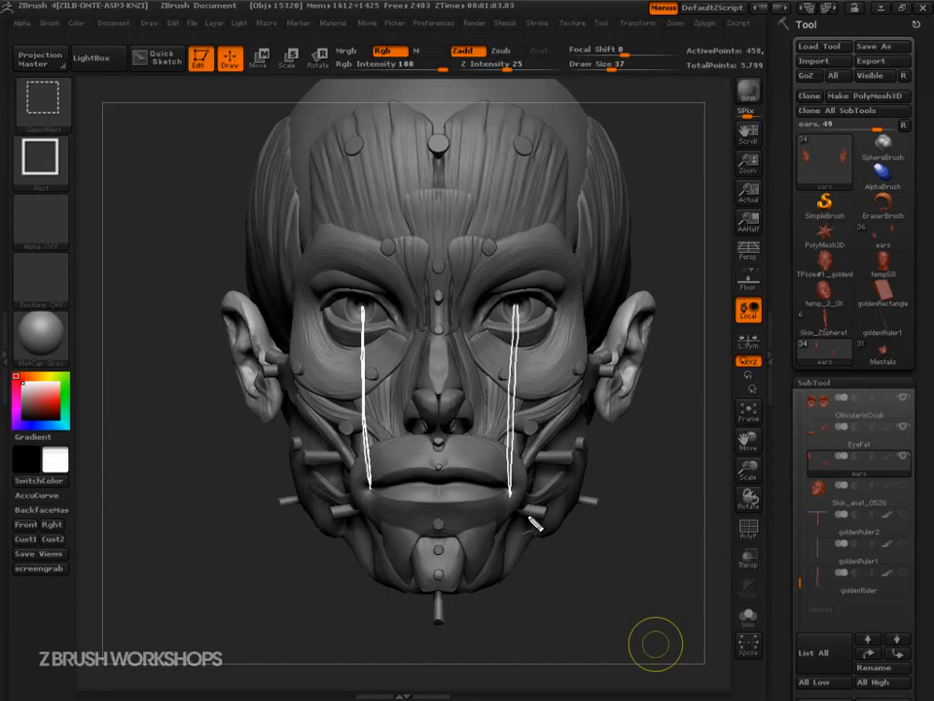
pyautogui.moveTo(527, 313)
pyautogui.keyDown('ctrl'); pyautogui.keyDown('shift'); pyautogui.mouseDown()
pyautogui.moveTo(541, 325)
pyautogui.moveTo(534, 310)
pyautogui.moveTo(506, 303)
pyautogui.moveTo(519, 311)
pyautogui.mouseUp(); pyautogui.keyUp('shift'); pyautogui.keyUp('ctrl')
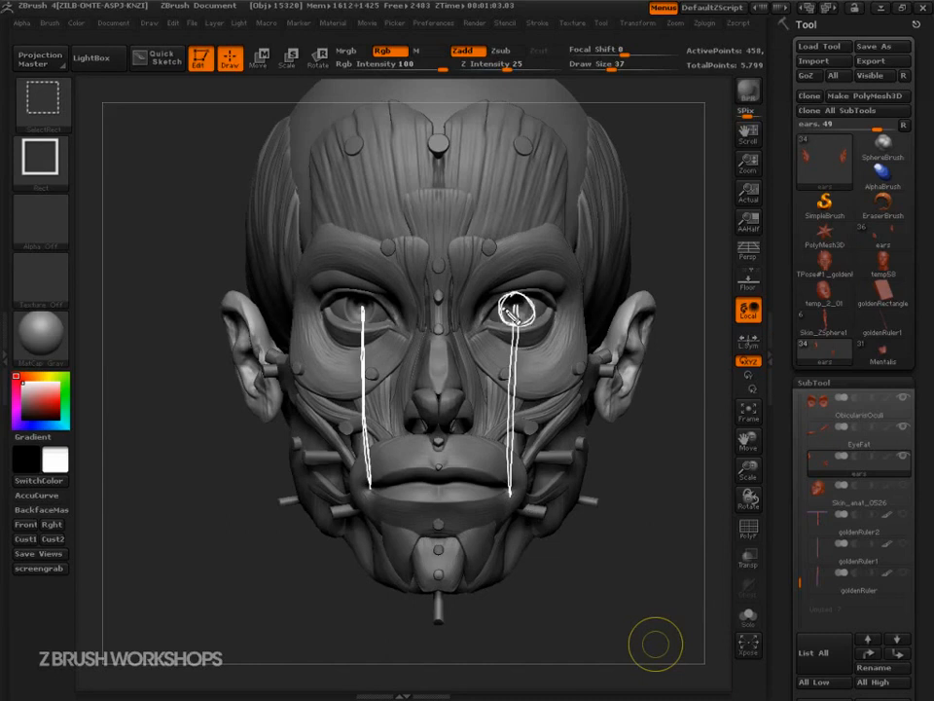
# Mark both side edges of the circled iris and clear all sketched annotations from the screen
pyautogui.click(505, 308)
pyautogui.click(526, 308)
pyautogui.press('Escape')
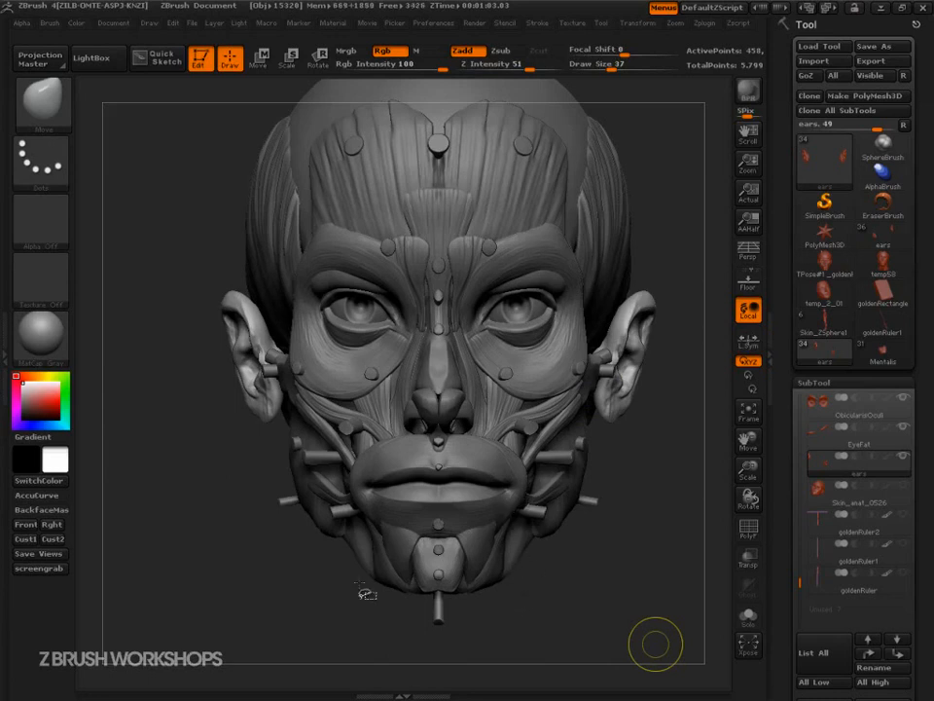
# Select the goldenRuler subtool in the subtool list and duplicate it
pyautogui.click(827, 575)
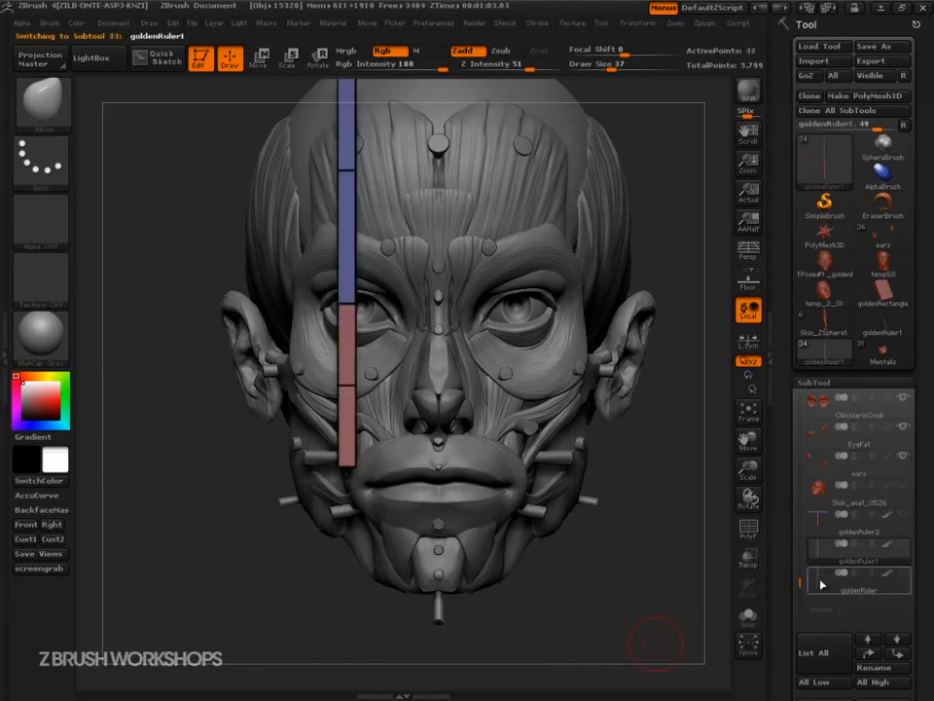
pyautogui.scroll(-3, 835, 584)
pyautogui.click(835, 574)
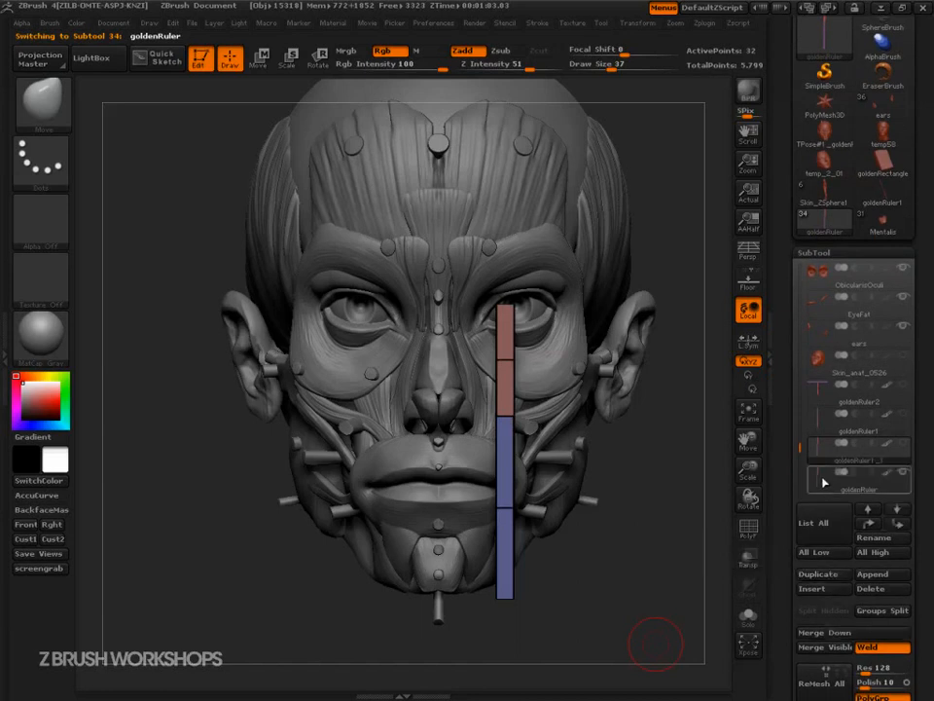
# Rotate the ruler to horizontal, then move and scale it so its blue section spans the mouth between both corners
pyautogui.press('r')
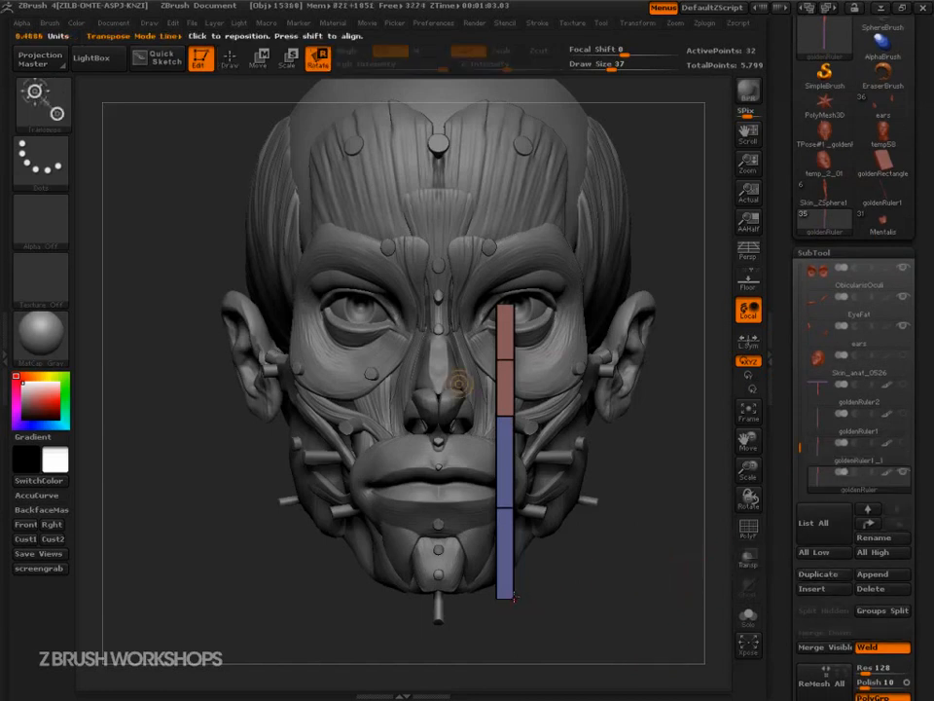
pyautogui.moveTo(515, 599)
pyautogui.mouseDown()
pyautogui.moveTo(624, 598)
pyautogui.moveTo(621, 558)
pyautogui.moveTo(556, 495)
pyautogui.moveTo(513, 485)
pyautogui.mouseUp()
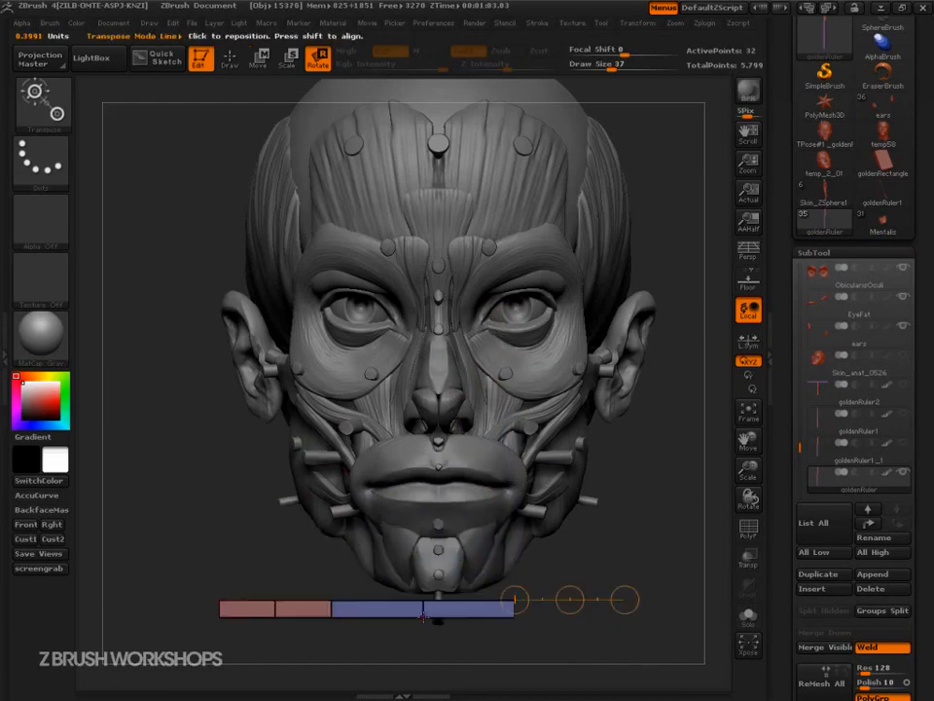
pyautogui.moveTo(422, 617)
pyautogui.mouseDown()
pyautogui.moveTo(423, 663)
pyautogui.moveTo(438, 525)
pyautogui.moveTo(415, 529)
pyautogui.moveTo(453, 533)
pyautogui.moveTo(416, 526)
pyautogui.mouseUp()
pyautogui.press('w')
pyautogui.moveTo(507, 488); pyautogui.dragTo(652, 487)
pyautogui.moveTo(646, 487); pyautogui.dragTo(619, 489)
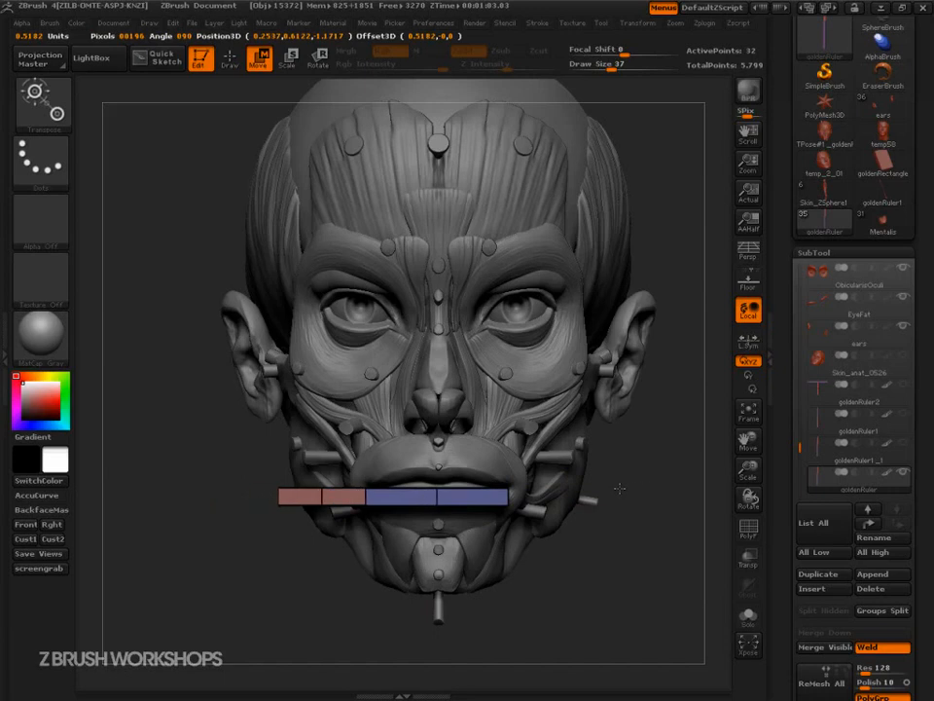
pyautogui.moveTo(618, 488); pyautogui.dragTo(616, 492)
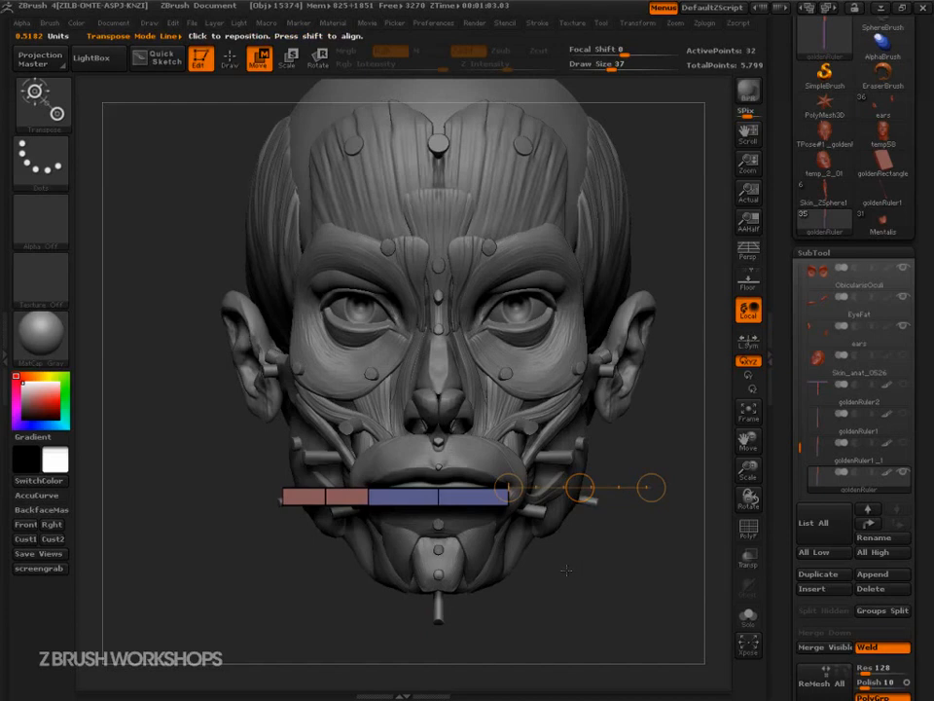
# Mask the ruler's blue section and move its red section so it sits centred just beneath the nose
pyautogui.press('q')
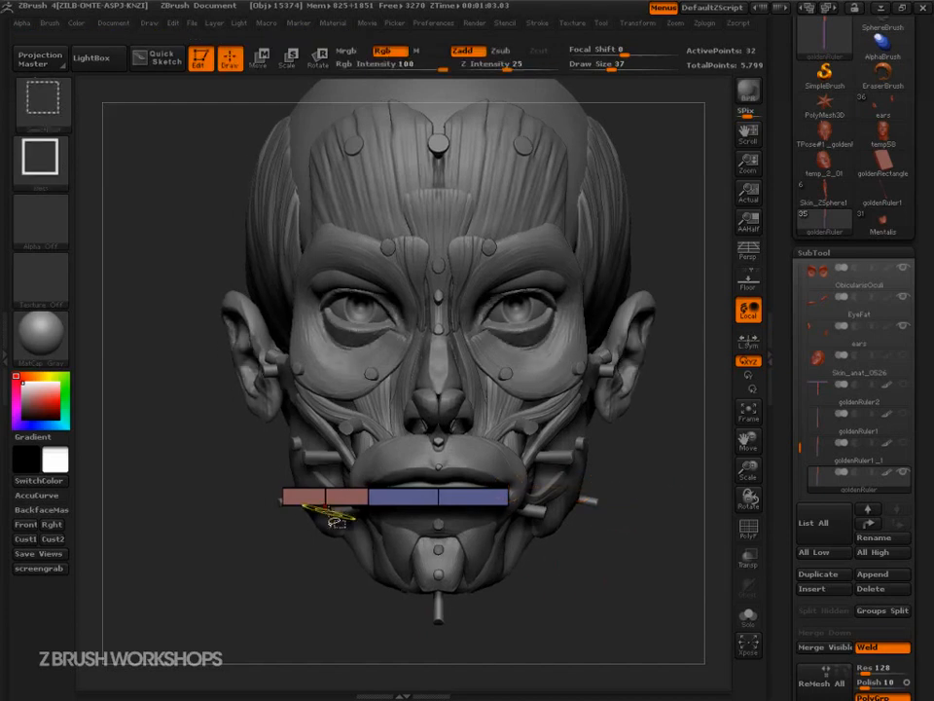
pyautogui.keyDown('ctrl'); pyautogui.keyDown('shift'); pyautogui.click(324, 498); pyautogui.keyUp('shift'); pyautogui.keyUp('ctrl')
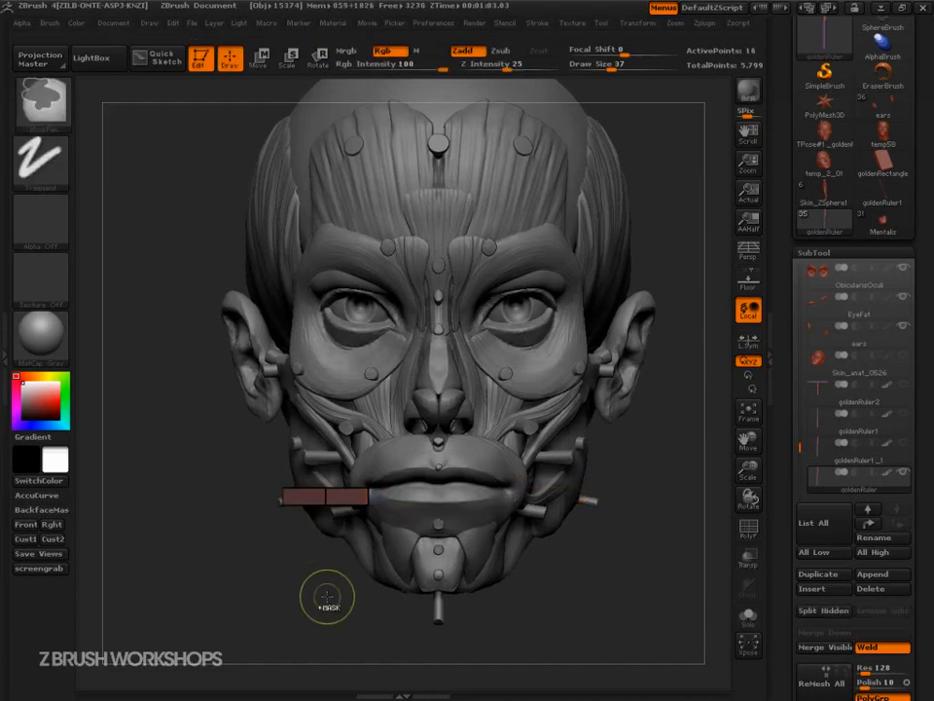
pyautogui.keyDown('ctrl'); pyautogui.keyDown('shift'); pyautogui.click(325, 599); pyautogui.keyUp('shift'); pyautogui.keyUp('ctrl')
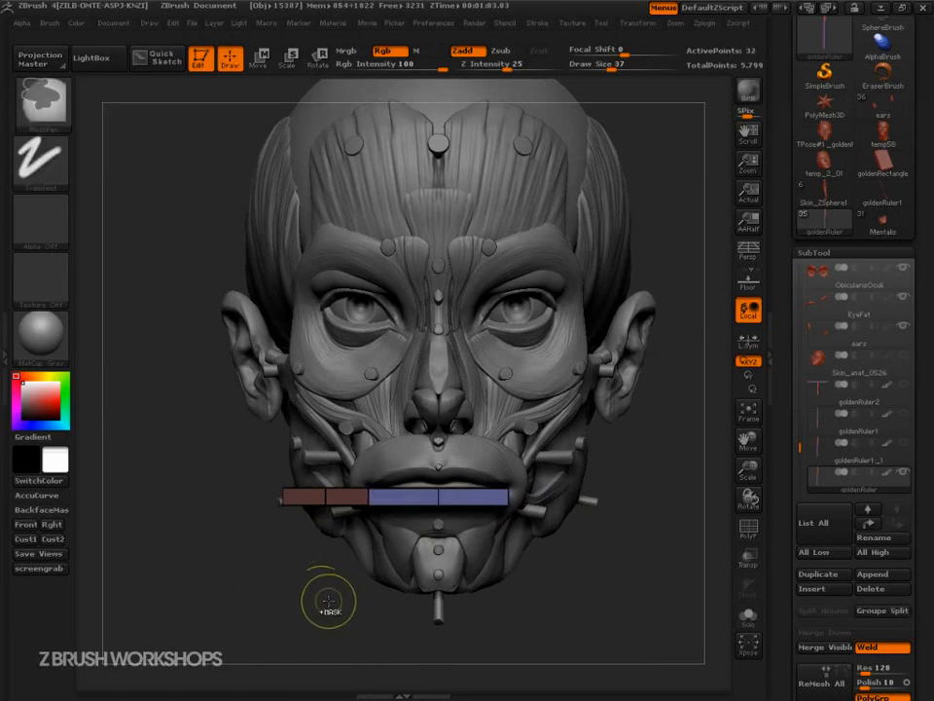
pyautogui.keyDown('ctrl'); pyautogui.click(330, 601); pyautogui.keyUp('ctrl')
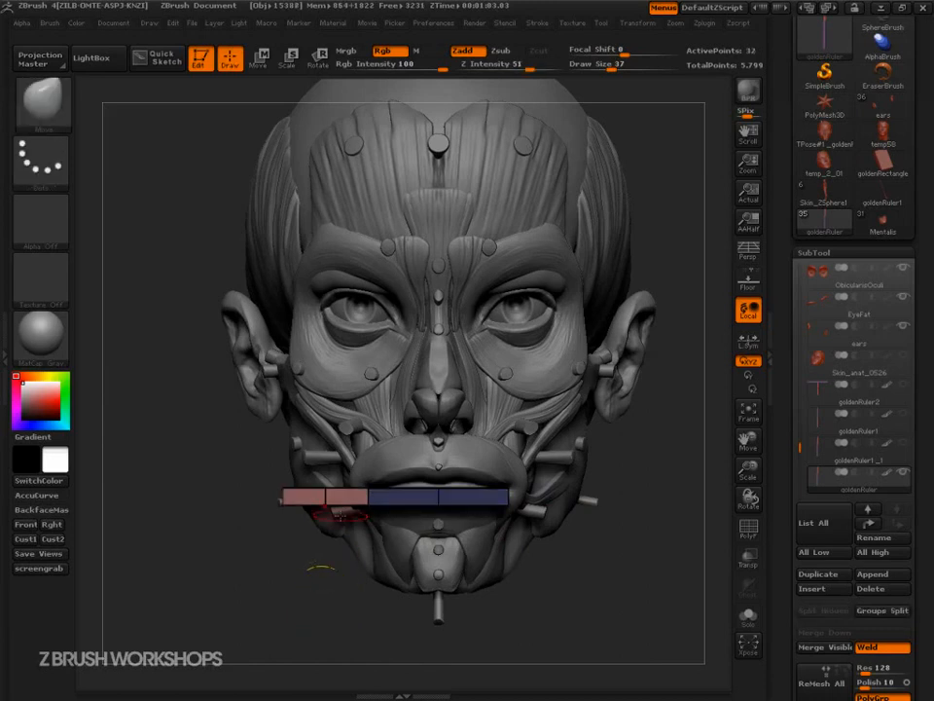
pyautogui.press('w')
pyautogui.moveTo(325, 508); pyautogui.dragTo(325, 613)
pyautogui.moveTo(326, 560); pyautogui.dragTo(439, 498)
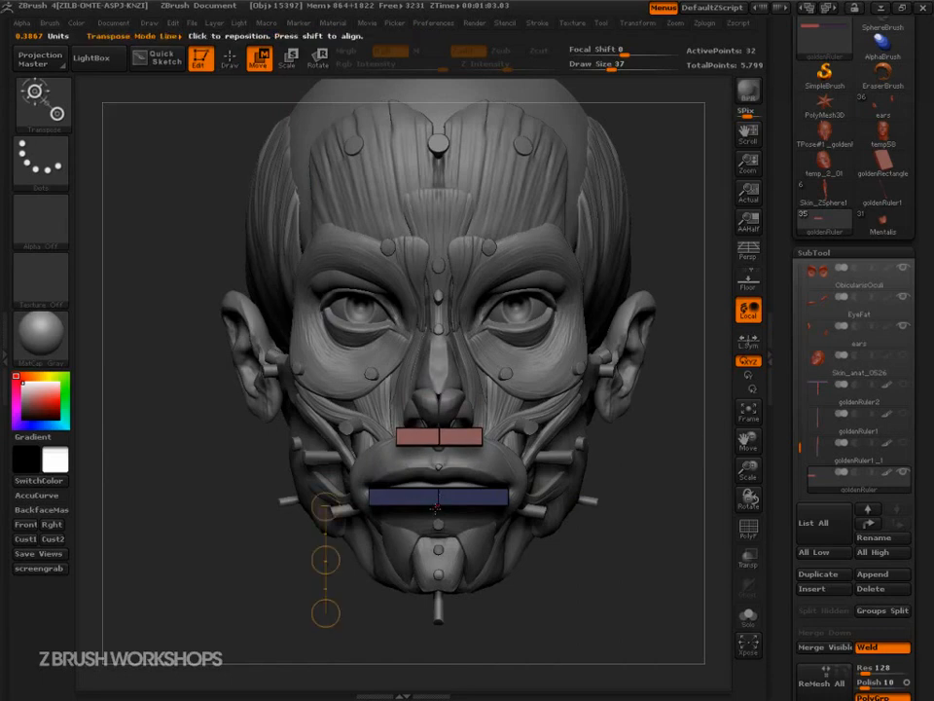
# Clear the ruler's mask, set the draw size to 101, and build a Transpose Master mesh from the visible subtools
pyautogui.press('q')
pyautogui.moveTo(635, 601)
pyautogui.mouseDown()
pyautogui.moveTo(596, 611)
pyautogui.moveTo(611, 619)
pyautogui.moveTo(643, 596)
pyautogui.moveTo(630, 622)
pyautogui.moveTo(655, 617)
pyautogui.mouseUp()
pyautogui.press('s')
pyautogui.click(709, 22)
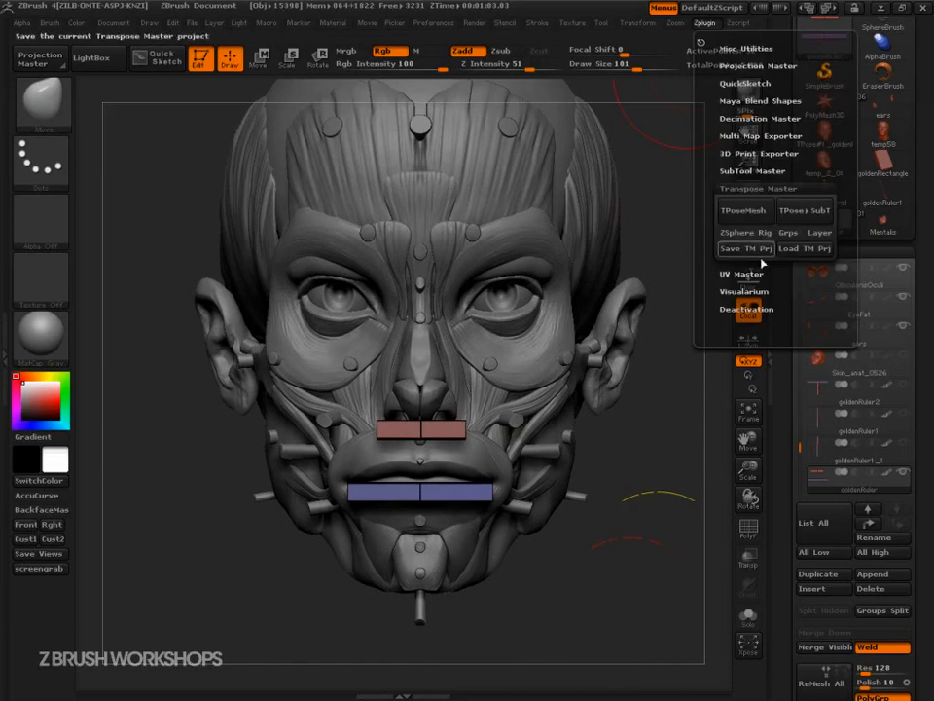
pyautogui.click(759, 212)
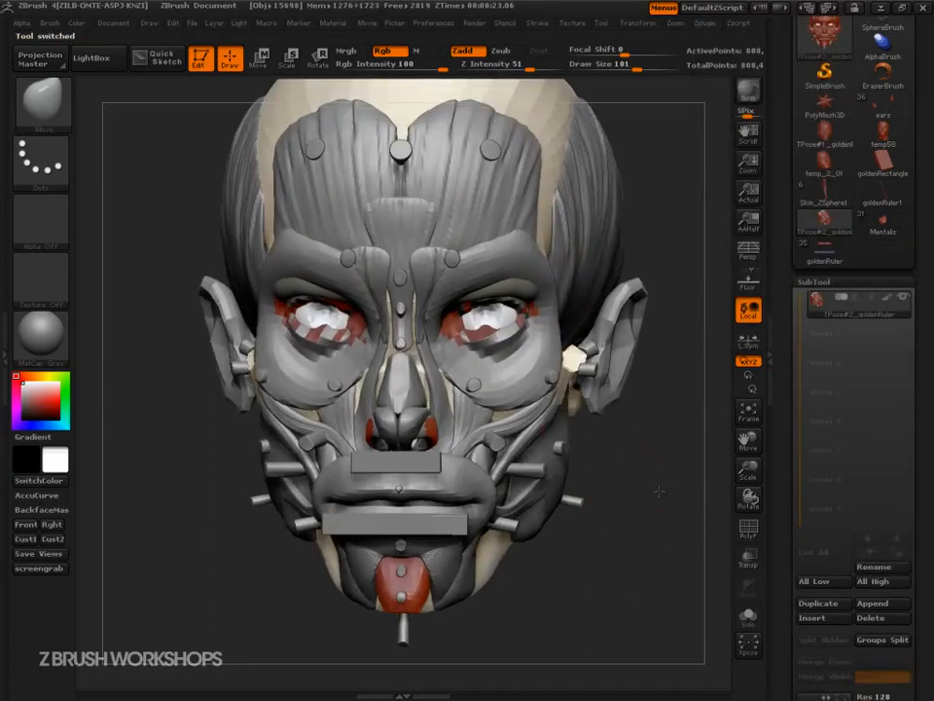
# Isolate the two ruler bars, mask them, and show the whole head again from the front
pyautogui.moveTo(663, 489); pyautogui.dragTo(578, 540)
pyautogui.keyDown('ctrl'); pyautogui.keyDown('shift'); pyautogui.click(285, 572); pyautogui.keyUp('shift'); pyautogui.keyUp('ctrl')
pyautogui.keyDown('ctrl'); pyautogui.click(597, 534); pyautogui.keyUp('ctrl')
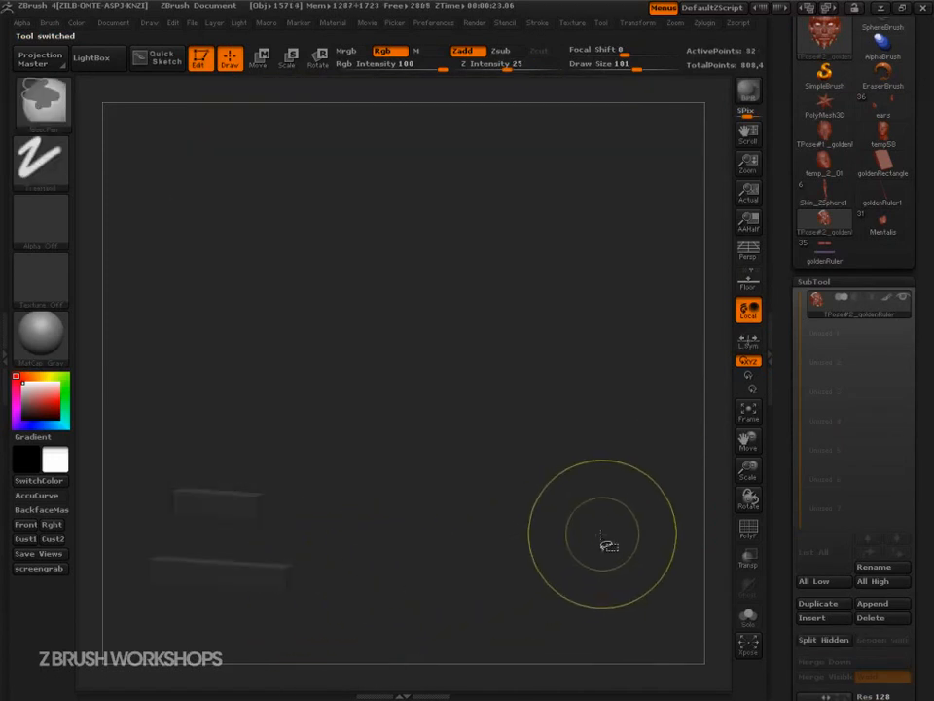
pyautogui.keyDown('ctrl'); pyautogui.keyDown('shift'); pyautogui.click(625, 526); pyautogui.keyUp('shift'); pyautogui.keyUp('ctrl')
pyautogui.keyDown('shift'); pyautogui.moveTo(624, 577); pyautogui.dragTo(633, 573); pyautogui.keyUp('shift')
pyautogui.keyDown('alt'); pyautogui.moveTo(522, 617); pyautogui.dragTo(624, 506); pyautogui.keyUp('alt')
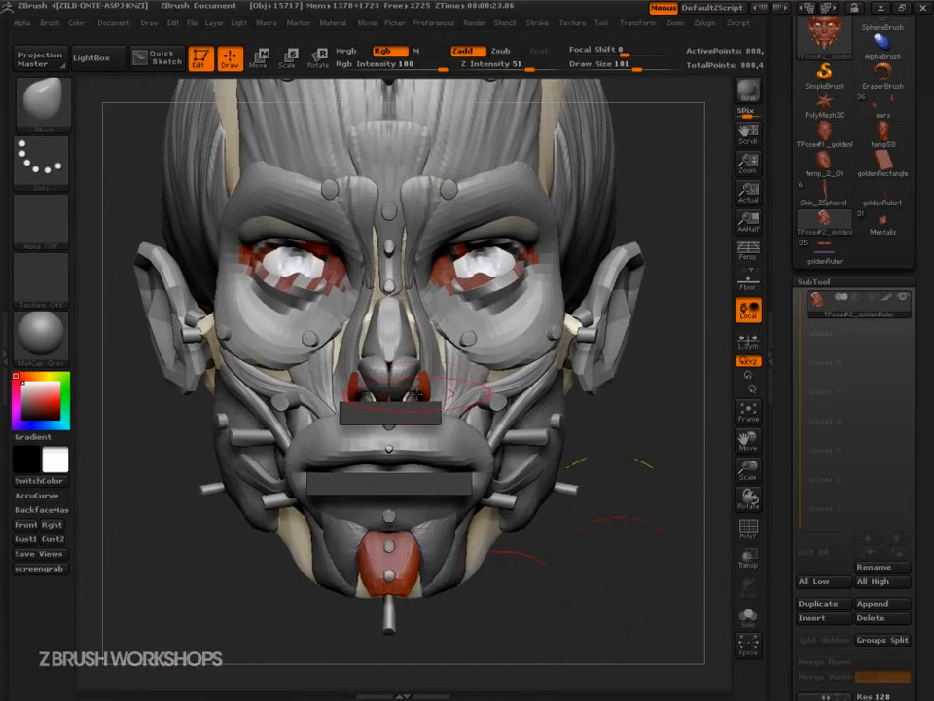
# Widen the nostrils to the upper ruler's width and refine the nose with the Move brush at draw sizes 192, 110 and 157
pyautogui.press('s')
pyautogui.moveTo(415, 391); pyautogui.dragTo(439, 392)
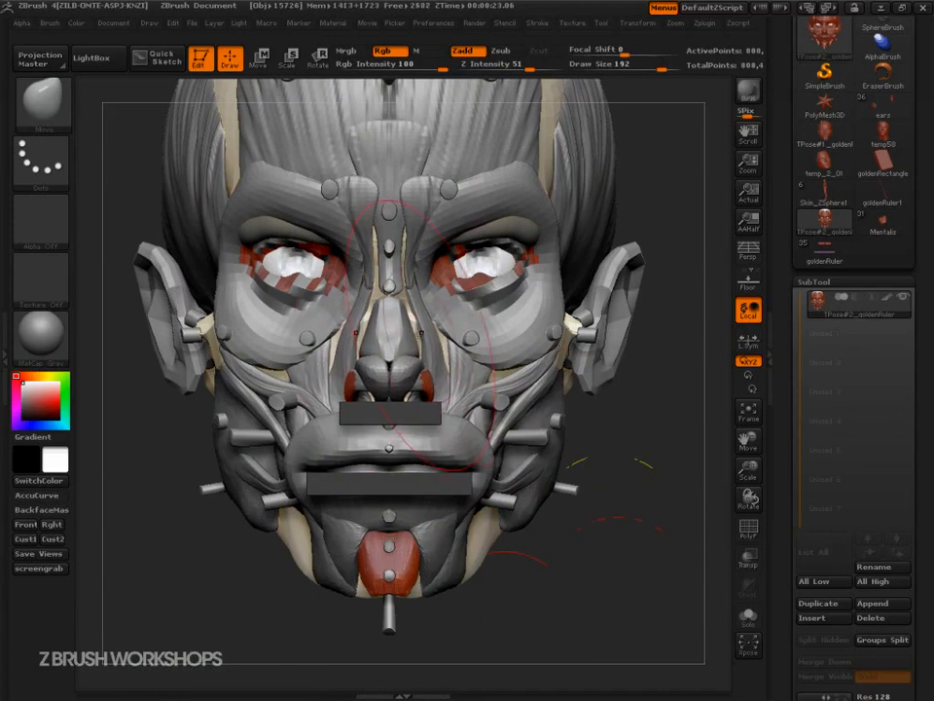
pyautogui.press('s')
pyautogui.moveTo(416, 327); pyautogui.dragTo(398, 327)
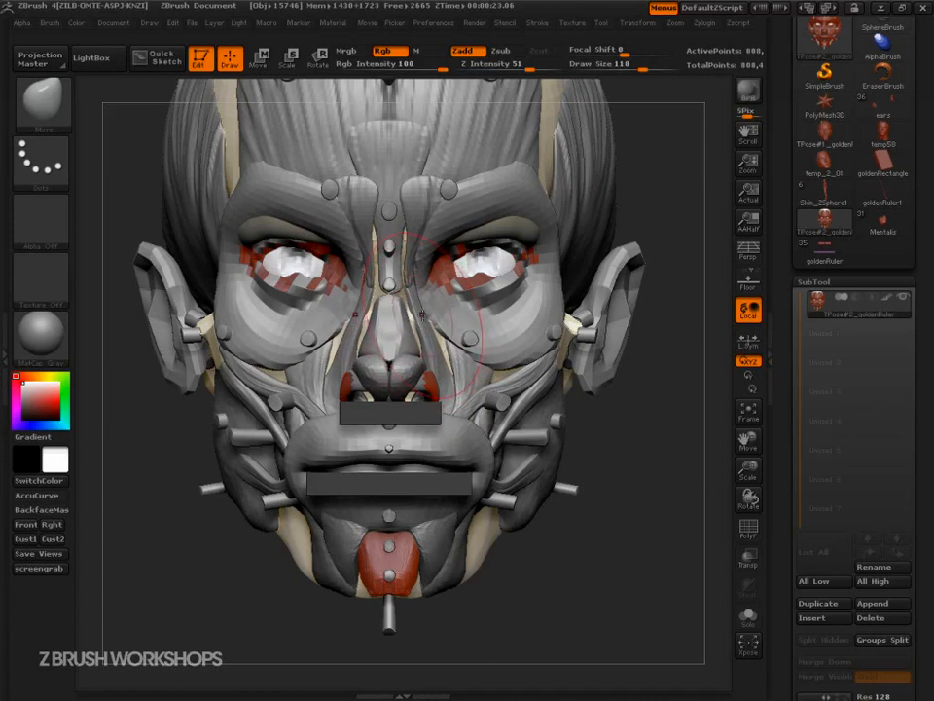
pyautogui.press('s')
pyautogui.moveTo(426, 314); pyautogui.dragTo(439, 315)
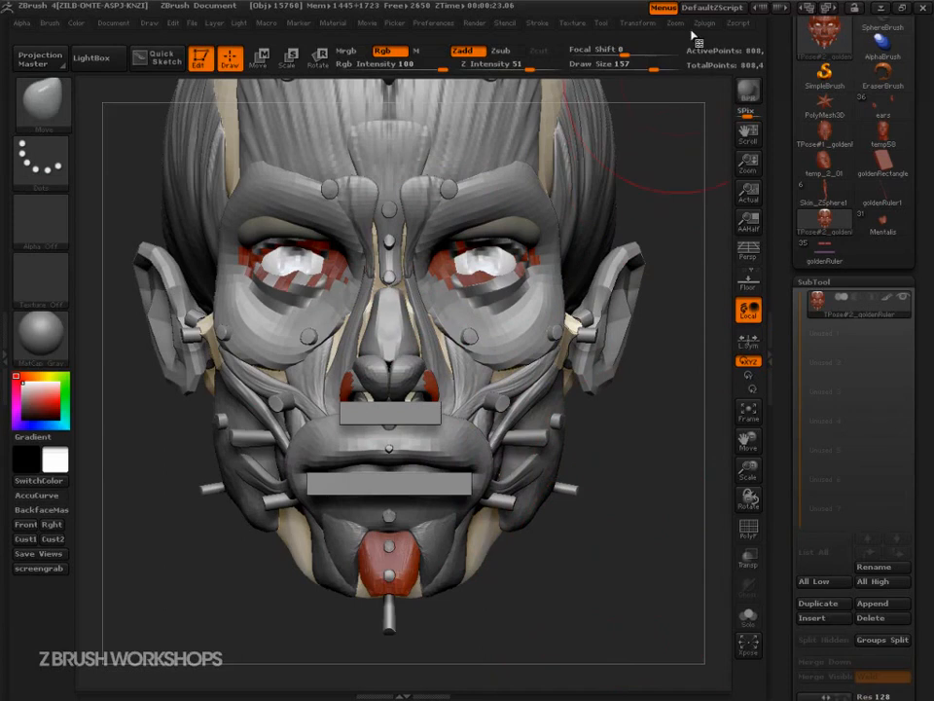
# Transfer the Transpose Master changes back to the subtools, hide the rulers, and select the ears subtool
pyautogui.click(705, 23)
pyautogui.click(823, 211)
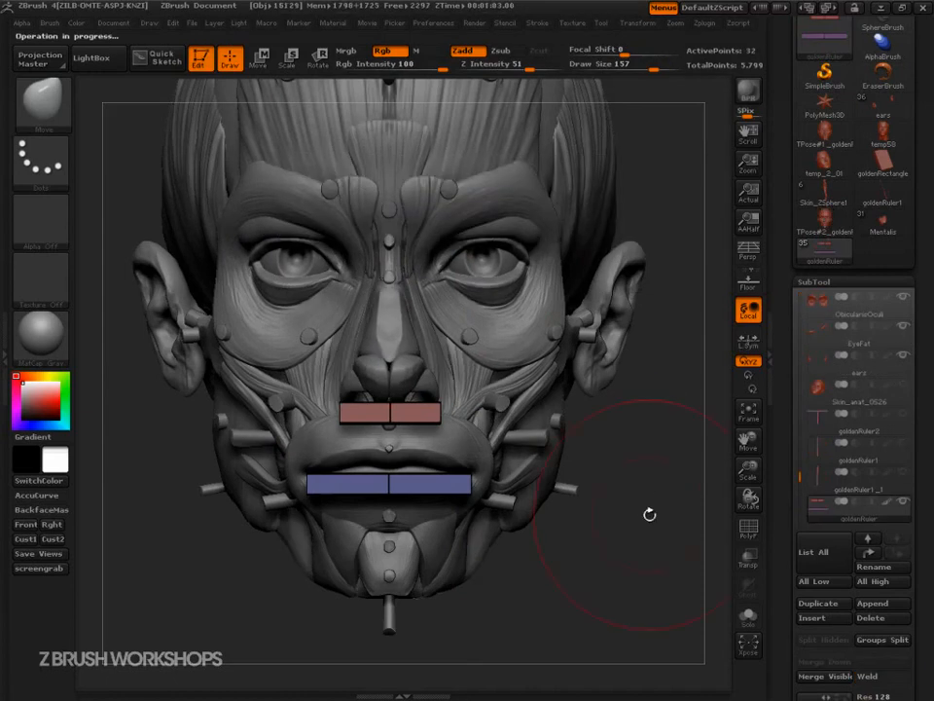
pyautogui.click(823, 477)
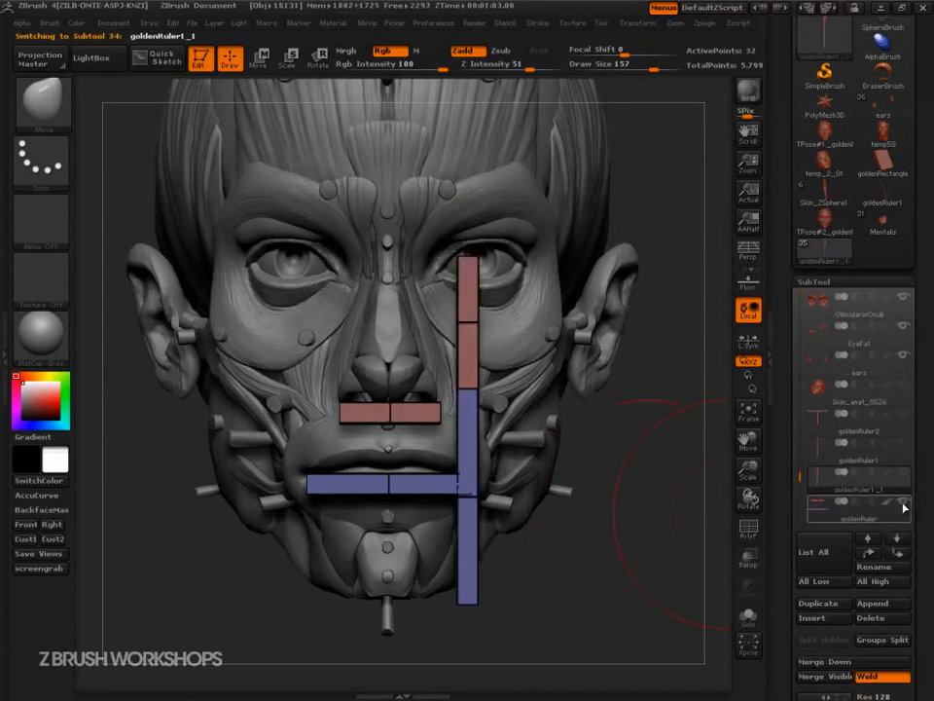
pyautogui.click(823, 368)
# Frame the whole adjusted head and switch to the other loaded head tools, ending on the original Mentalis tool, to compare proportions
pyautogui.moveTo(670, 555); pyautogui.dragTo(677, 601)
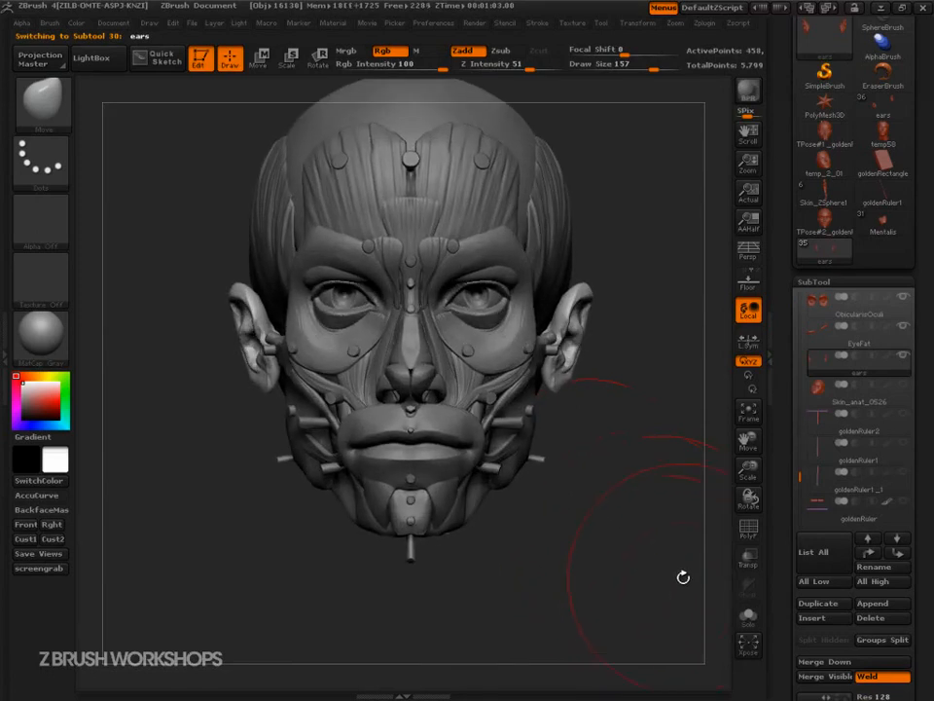
pyautogui.keyDown('alt'); pyautogui.moveTo(678, 588); pyautogui.dragTo(620, 608); pyautogui.keyUp('alt')
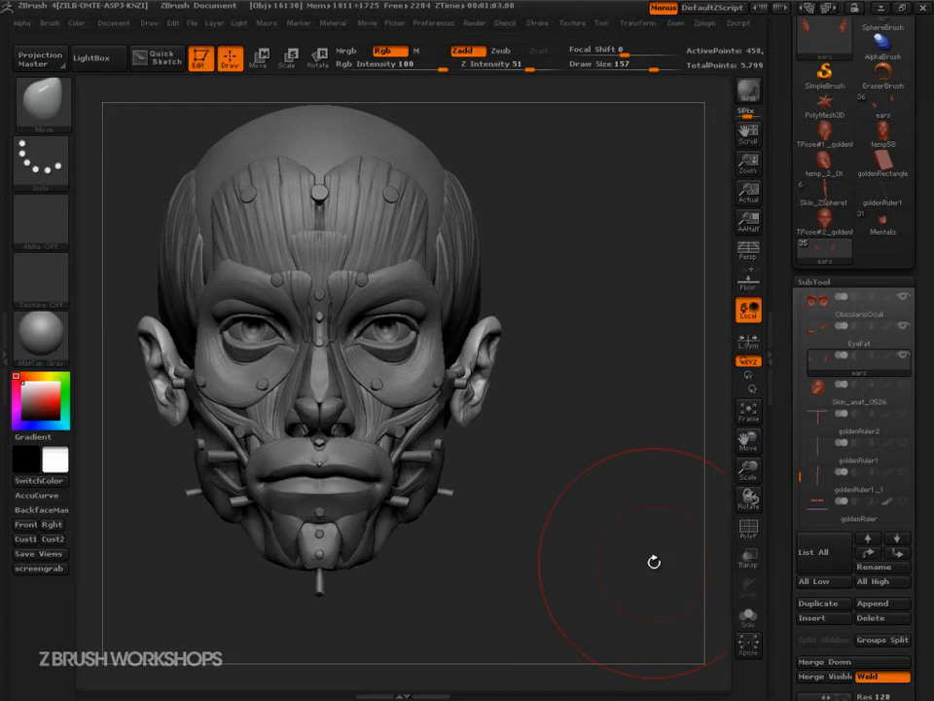
pyautogui.click(881, 107)
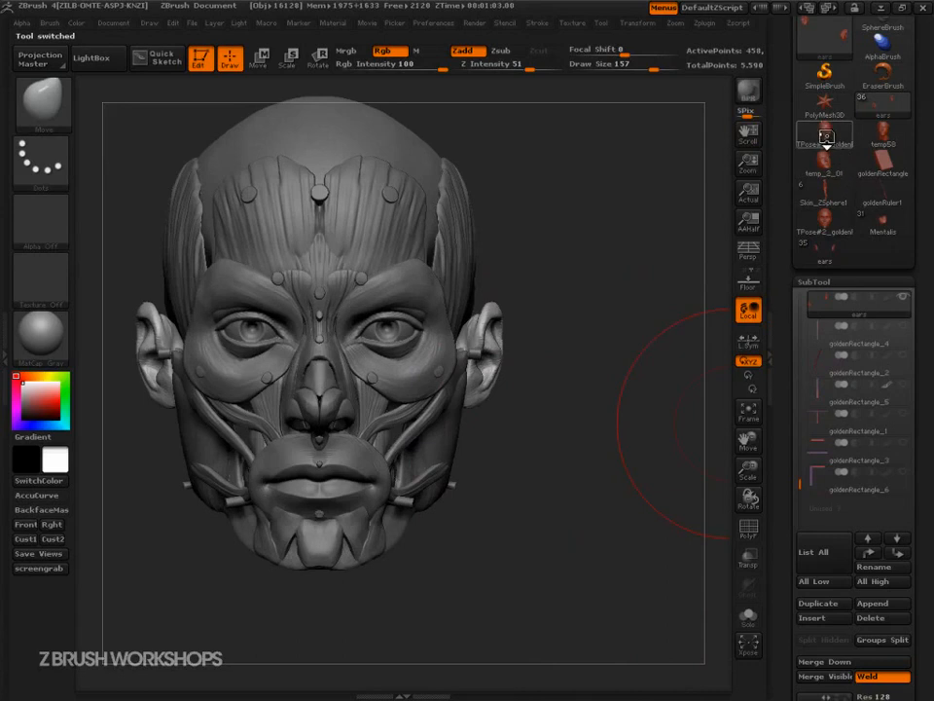
pyautogui.click(825, 132)
pyautogui.click(825, 248)
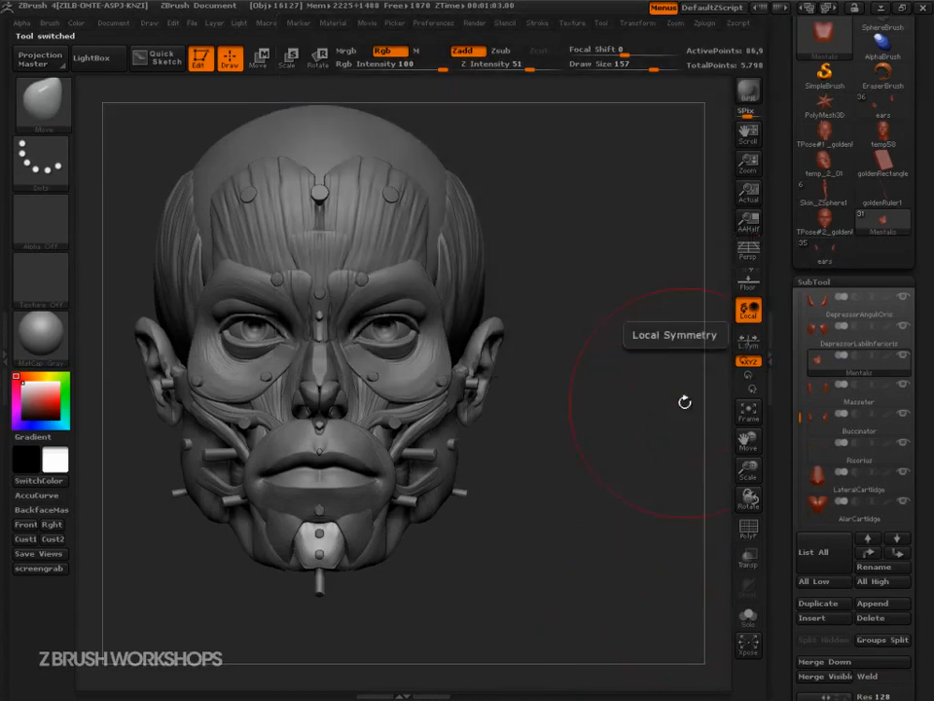
# Set the draw size to 29, leave a snapshot of the original head, and show the adjusted head beside it
pyautogui.press('s')
pyautogui.moveTo(642, 456)
pyautogui.mouseDown()
pyautogui.moveTo(595, 451)
pyautogui.moveTo(556, 491)
pyautogui.mouseUp()
pyautogui.hotkey('shift', 's')
pyautogui.moveTo(463, 585)
pyautogui.keyDown('alt'); pyautogui.mouseDown()
pyautogui.moveTo(710, 568)
pyautogui.moveTo(732, 584)
pyautogui.mouseUp(); pyautogui.keyUp('alt')
pyautogui.click(823, 251)
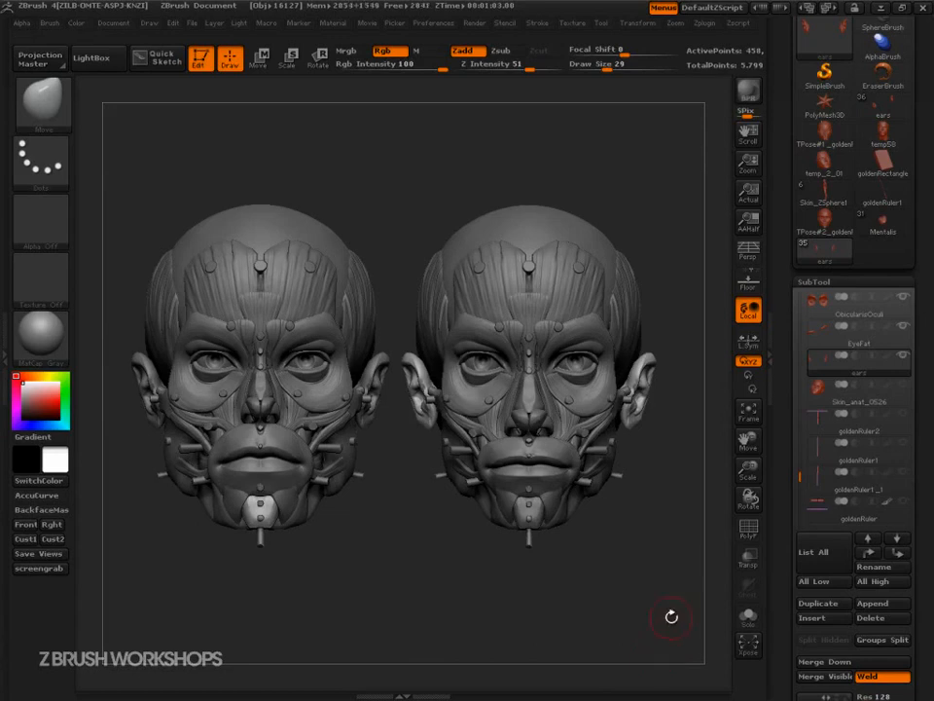
# Turn on perspective for the adjusted head and clear the snapshot from the canvas
pyautogui.press('p')
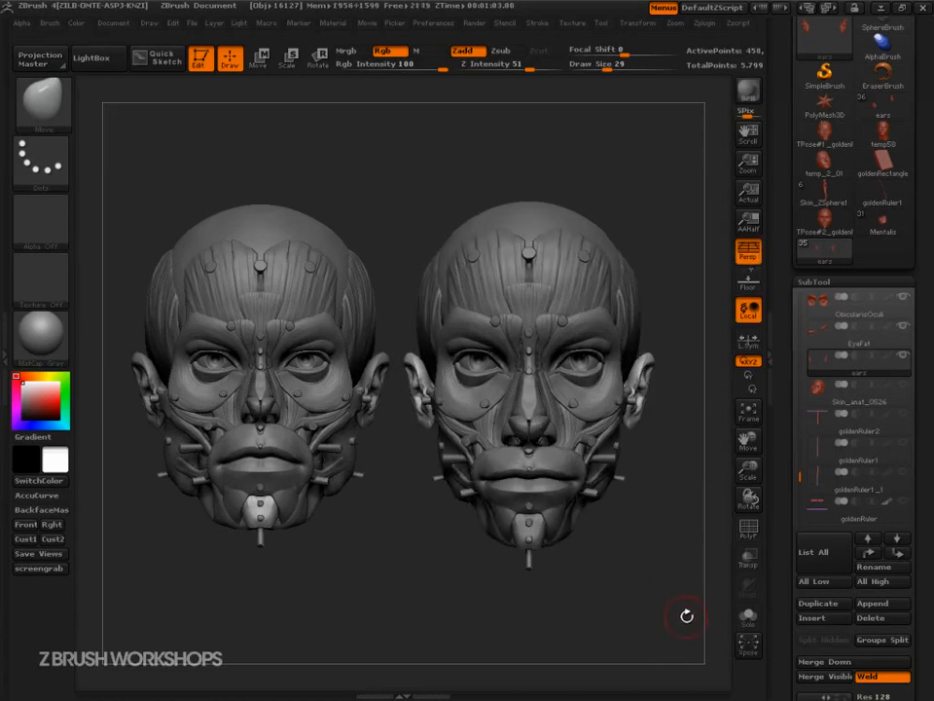
pyautogui.hotkey('ctrl', 'n')
pyautogui.keyDown('alt'); pyautogui.moveTo(688, 602); pyautogui.dragTo(628, 557); pyautogui.keyUp('alt')
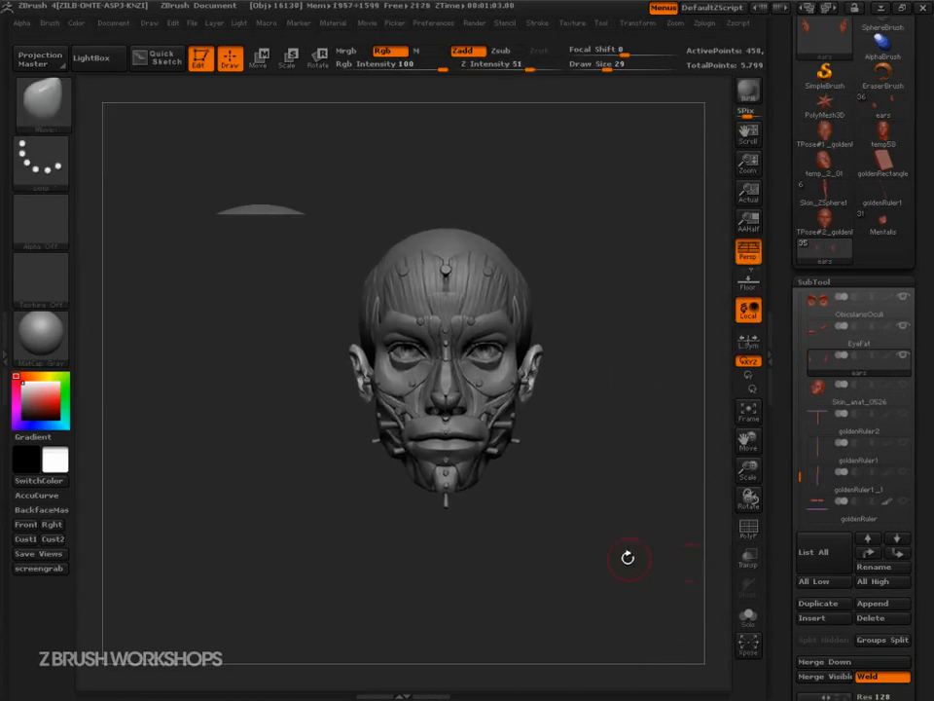
# Turn off perspective alignment to the object and frame the adjusted head larger
pyautogui.click(173, 23)
pyautogui.click(148, 23)
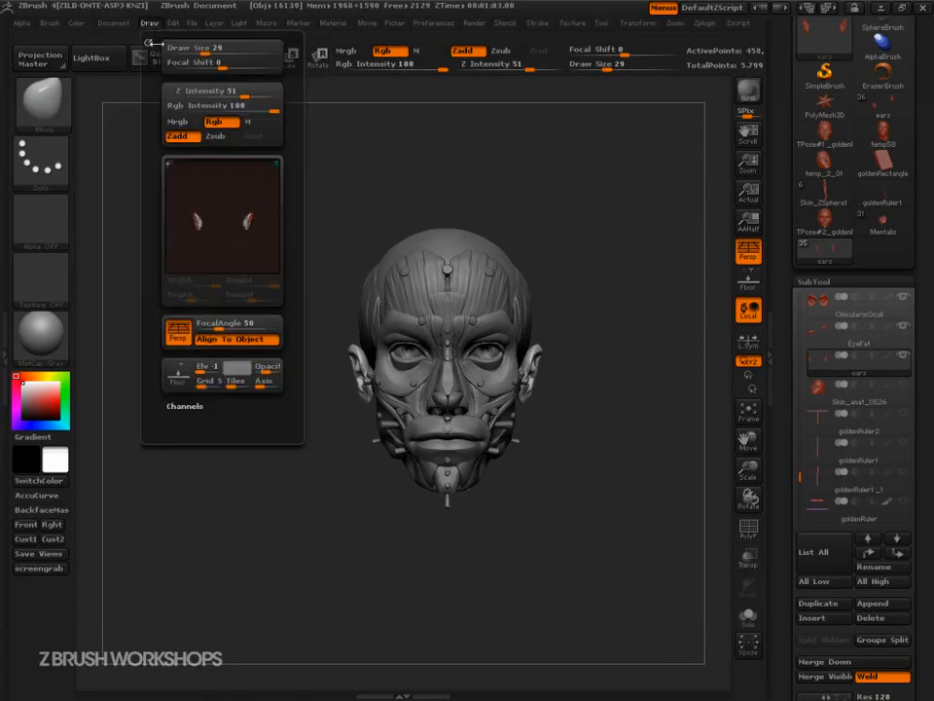
pyautogui.click(229, 342)
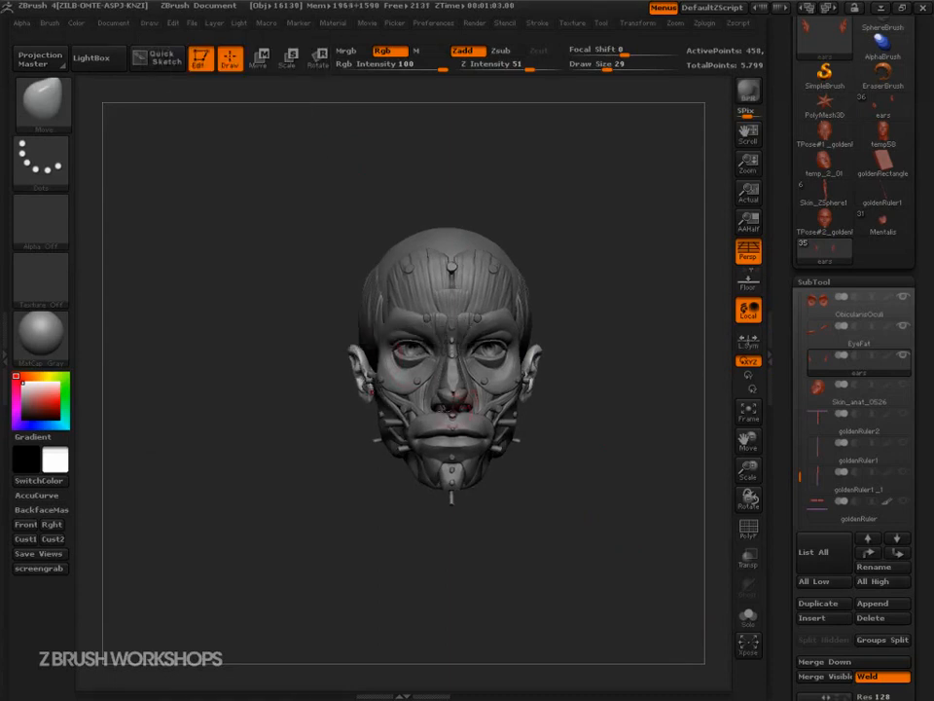
pyautogui.keyDown('alt'); pyautogui.moveTo(638, 520); pyautogui.dragTo(644, 551); pyautogui.keyUp('alt')
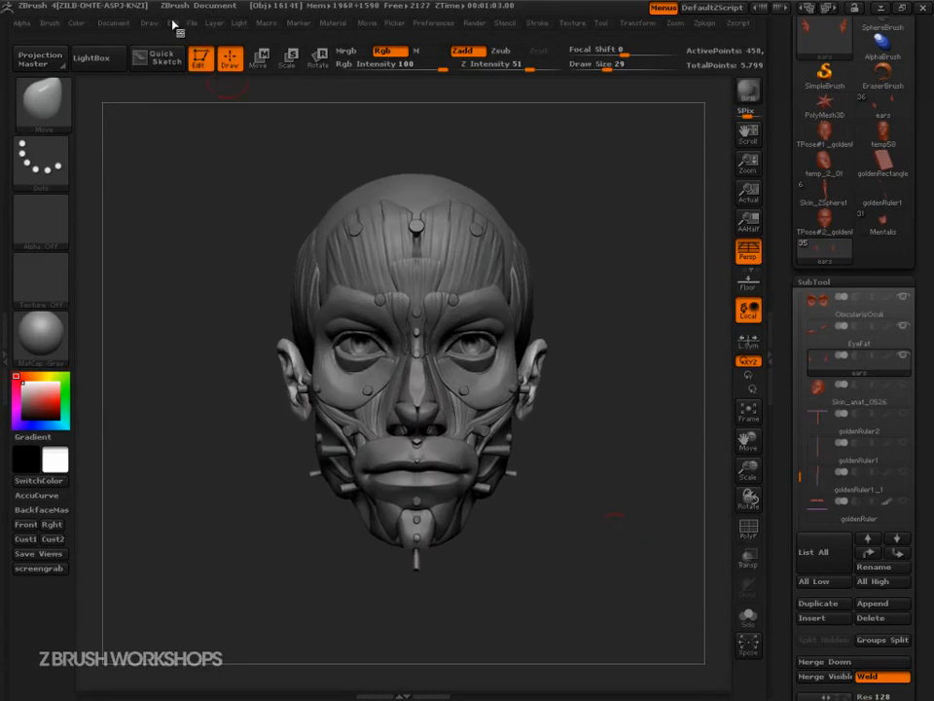
# Test a camera focal angle of about 80, then set it to about 47 and reframe the head
pyautogui.moveTo(151, 25)
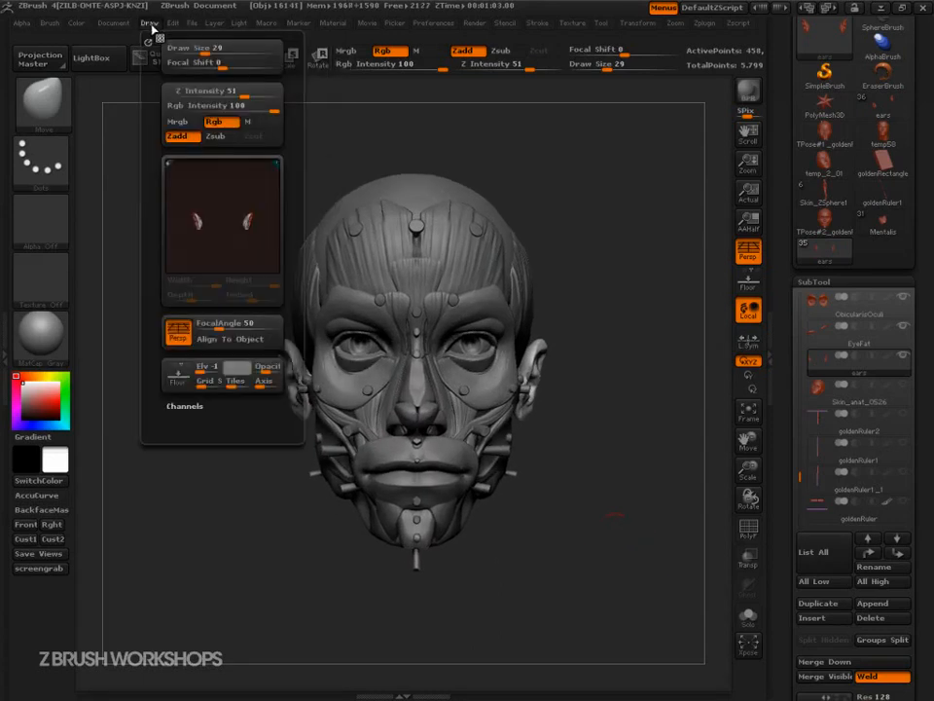
pyautogui.click(234, 325)
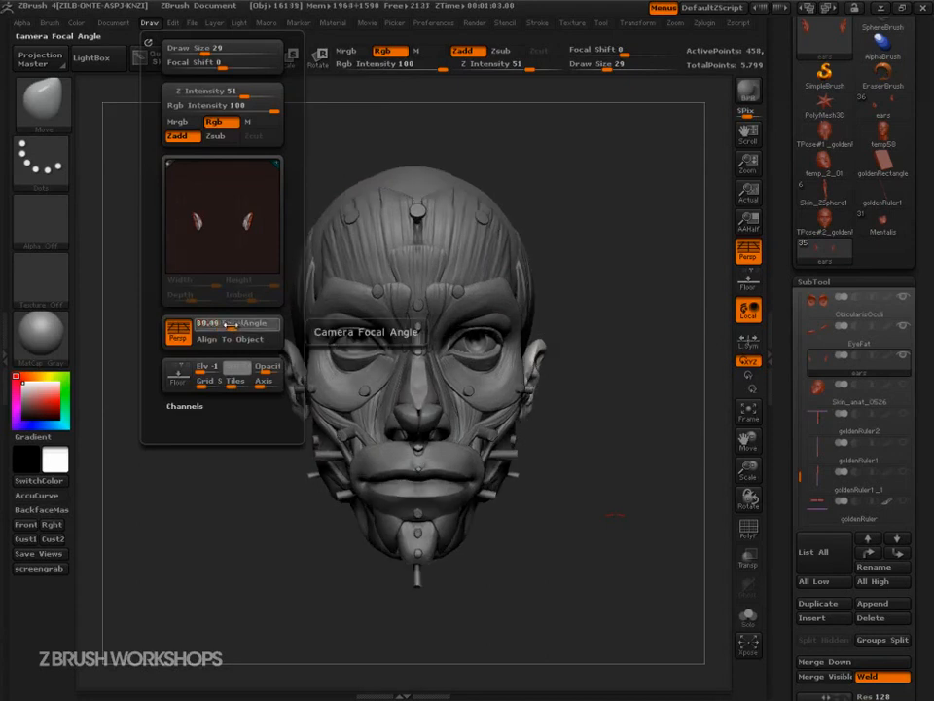
pyautogui.moveTo(231, 326); pyautogui.dragTo(216, 325)
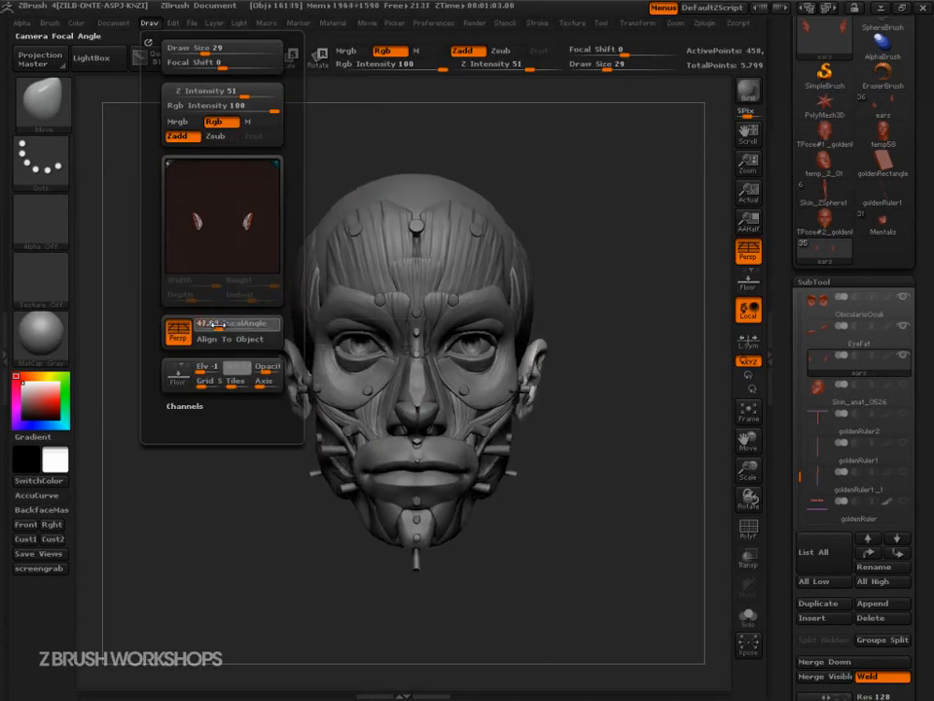
pyautogui.moveTo(647, 506); pyautogui.dragTo(664, 552)
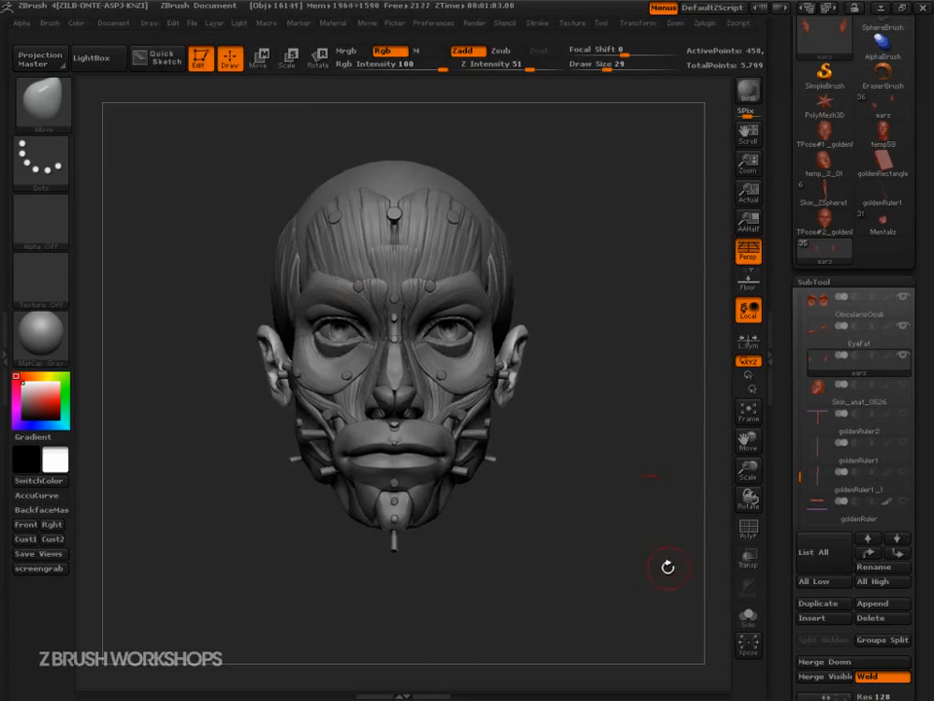
# Mark the eye-to-nose-to-chin and crown-to-eye-to-mouth spans beside the head with the annotation pen, then clear the marks
pyautogui.hotkey('ctrl', 'shift')
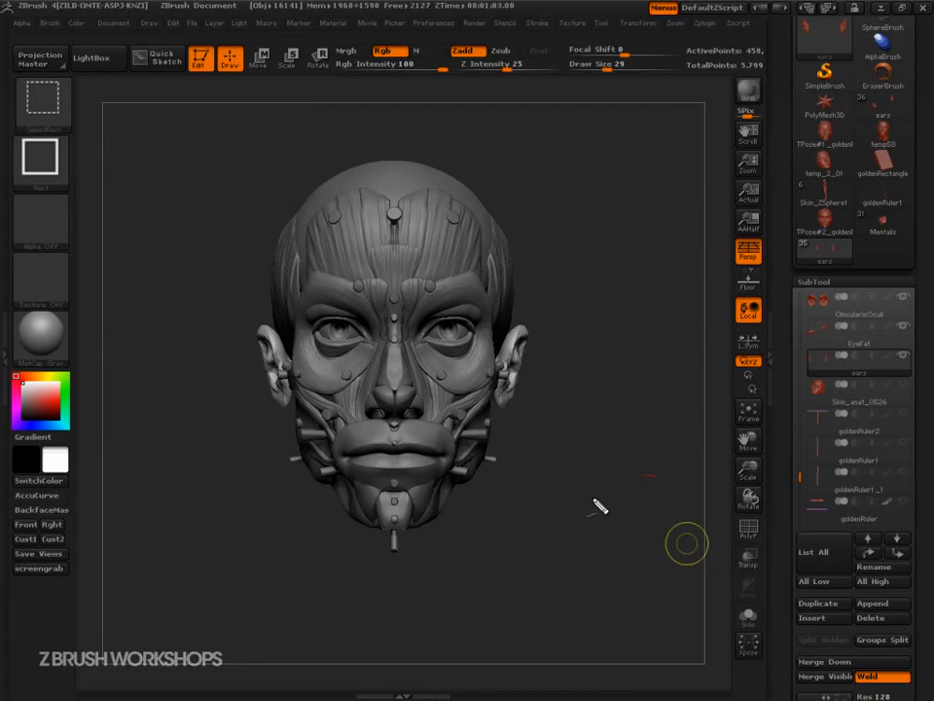
pyautogui.moveTo(400, 398); pyautogui.dragTo(692, 400)
pyautogui.moveTo(449, 331)
pyautogui.mouseDown()
pyautogui.moveTo(608, 324)
pyautogui.moveTo(569, 390)
pyautogui.moveTo(576, 523)
pyautogui.moveTo(607, 525)
pyautogui.mouseUp()
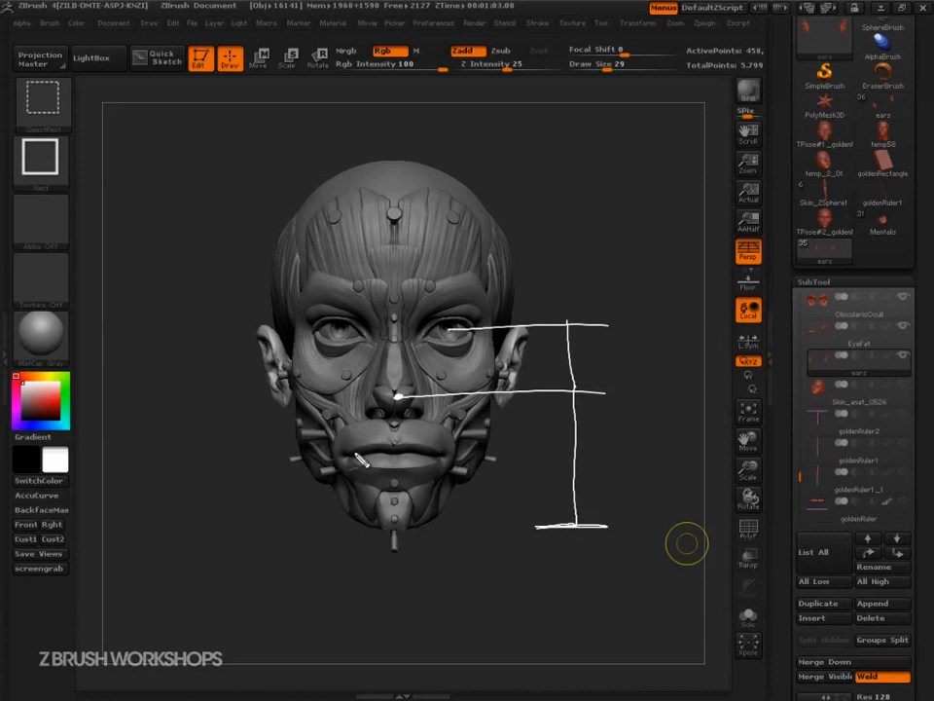
pyautogui.moveTo(398, 454)
pyautogui.mouseDown()
pyautogui.moveTo(200, 465)
pyautogui.moveTo(250, 452)
pyautogui.moveTo(249, 157)
pyautogui.moveTo(336, 163)
pyautogui.moveTo(190, 164)
pyautogui.mouseUp()
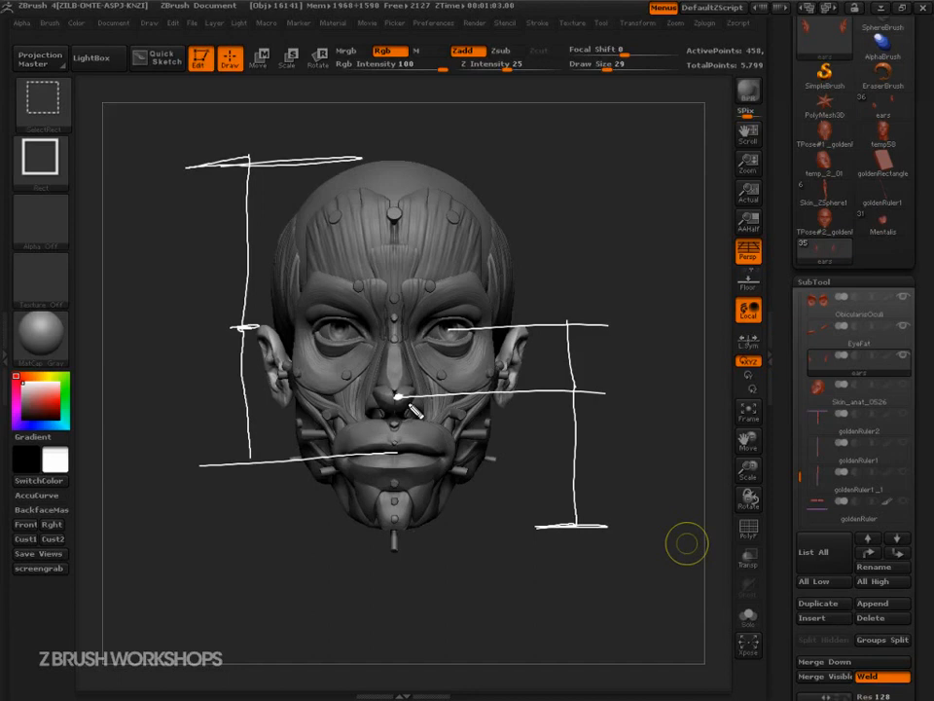
pyautogui.moveTo(631, 331)
pyautogui.mouseDown()
pyautogui.moveTo(637, 370)
pyautogui.moveTo(618, 321)
pyautogui.mouseUp()
pyautogui.moveTo(136, 199); pyautogui.dragTo(161, 224)
pyautogui.moveTo(156, 178); pyautogui.dragTo(146, 175)
pyautogui.press('Escape')
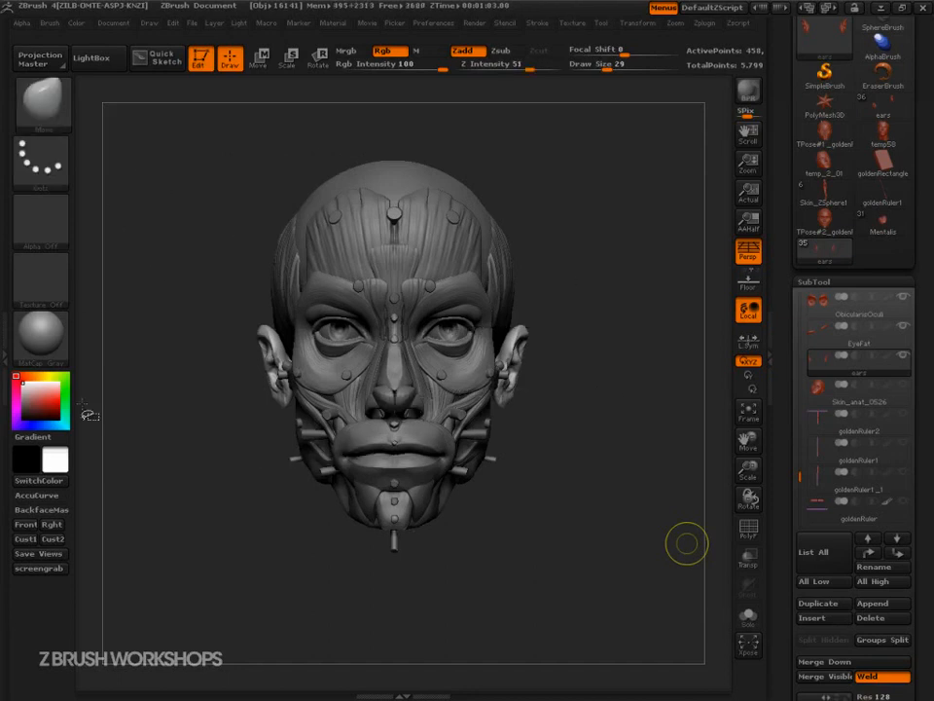
# Mark the face width at eye level and the height from the pupil to the mouth line
pyautogui.moveTo(297, 319)
pyautogui.mouseDown()
pyautogui.moveTo(297, 342)
pyautogui.moveTo(365, 332)
pyautogui.moveTo(495, 339)
pyautogui.moveTo(487, 315)
pyautogui.mouseUp()
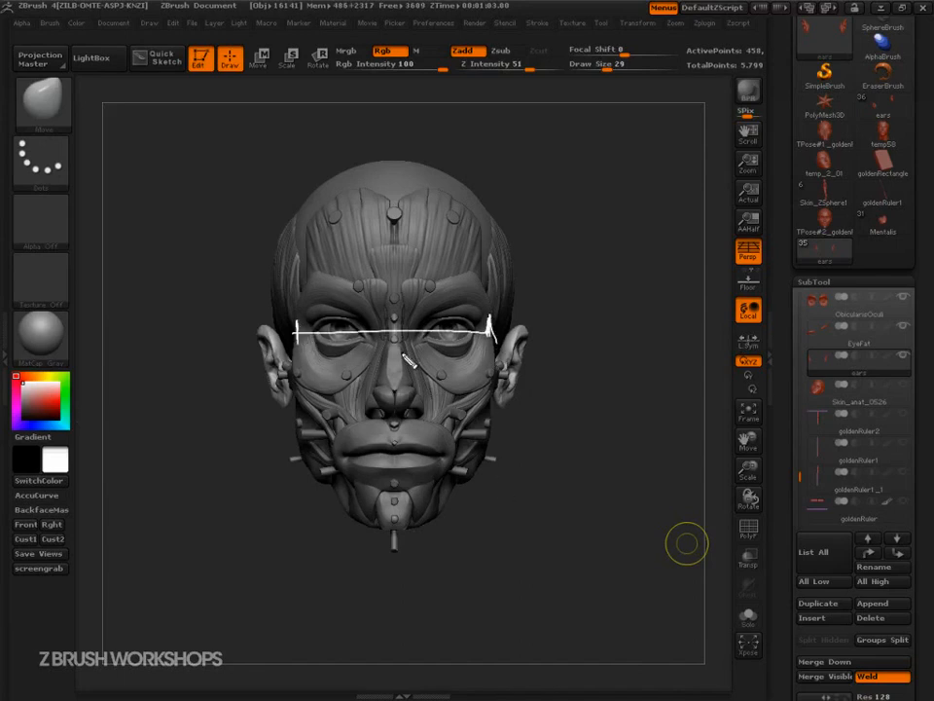
pyautogui.moveTo(340, 333)
pyautogui.mouseDown()
pyautogui.moveTo(358, 445)
pyautogui.moveTo(399, 451)
pyautogui.mouseUp()
pyautogui.moveTo(348, 393)
pyautogui.mouseDown()
pyautogui.moveTo(340, 325)
pyautogui.moveTo(354, 449)
pyautogui.mouseUp()
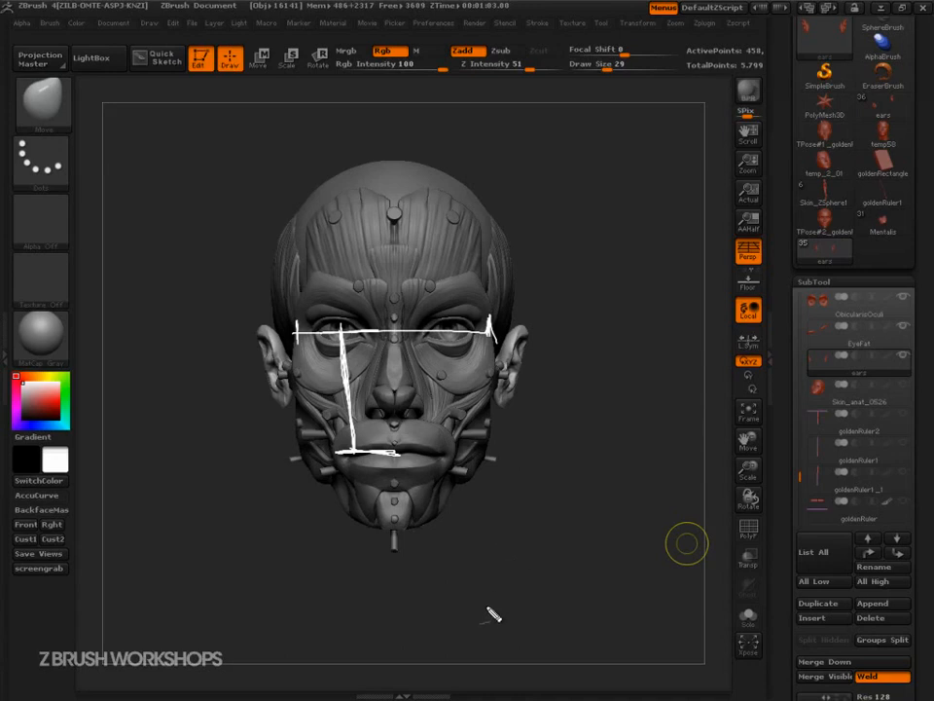
# Outline the sides of the face from the eye line along the jaw to the chin, then clear the marks
pyautogui.moveTo(296, 324); pyautogui.dragTo(297, 462)
pyautogui.moveTo(490, 336); pyautogui.dragTo(492, 465)
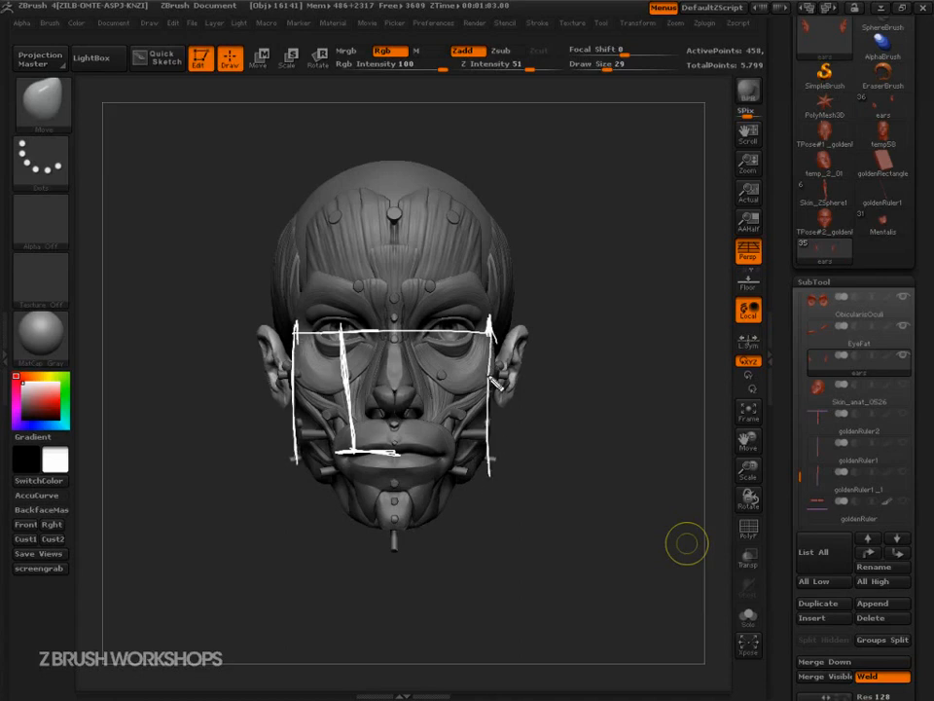
pyautogui.moveTo(295, 448); pyautogui.dragTo(352, 514)
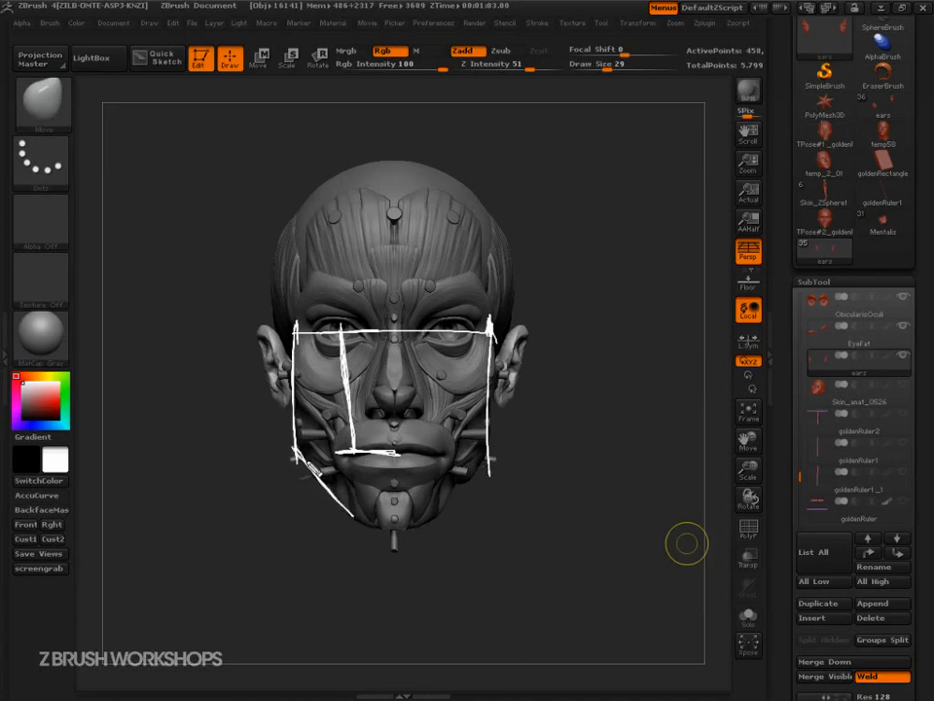
pyautogui.moveTo(493, 455)
pyautogui.mouseDown()
pyautogui.moveTo(424, 526)
pyautogui.moveTo(441, 514)
pyautogui.mouseUp()
pyautogui.moveTo(351, 513)
pyautogui.mouseDown()
pyautogui.moveTo(372, 528)
pyautogui.moveTo(457, 509)
pyautogui.moveTo(426, 525)
pyautogui.mouseUp()
pyautogui.moveTo(489, 336); pyautogui.dragTo(488, 454)
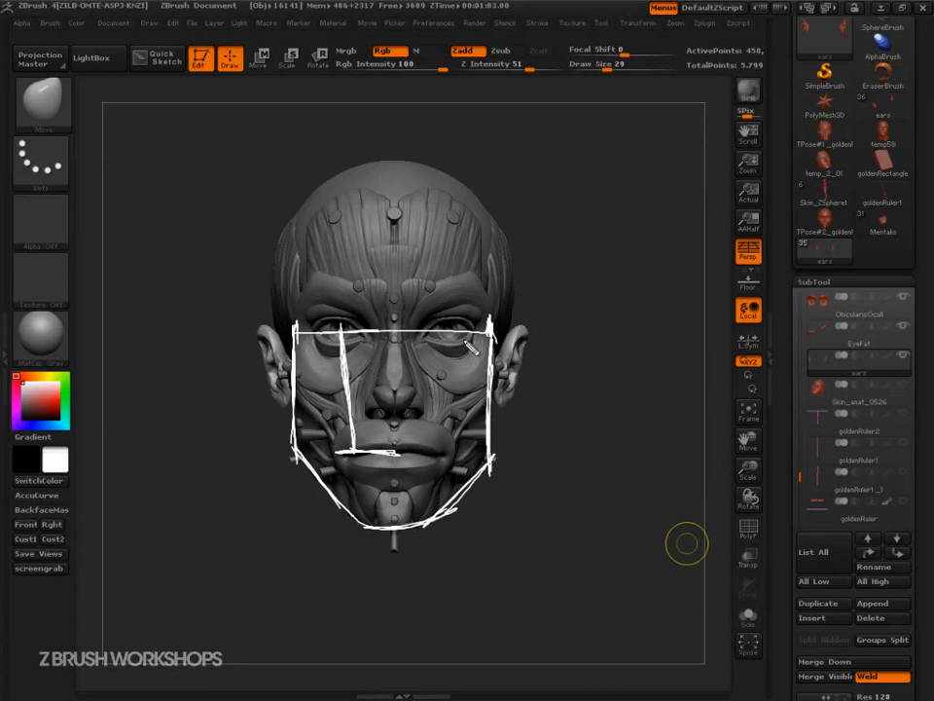
pyautogui.moveTo(490, 329); pyautogui.dragTo(488, 285)
pyautogui.press('Escape')
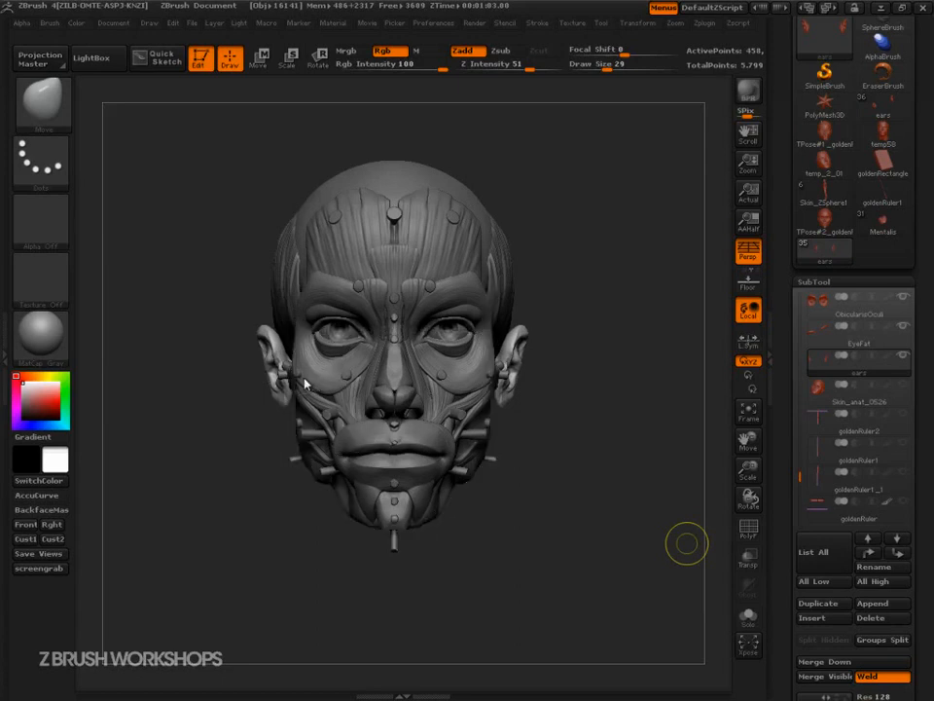
# Mark the mouth width against the pupils and the width of the nose, then clear the marks
pyautogui.moveTo(347, 453)
pyautogui.mouseDown()
pyautogui.moveTo(450, 463)
pyautogui.moveTo(445, 326)
pyautogui.mouseUp()
pyautogui.moveTo(346, 454)
pyautogui.mouseDown()
pyautogui.moveTo(343, 331)
pyautogui.moveTo(341, 450)
pyautogui.mouseUp()
pyautogui.moveTo(366, 397)
pyautogui.mouseDown()
pyautogui.moveTo(365, 406)
pyautogui.moveTo(418, 402)
pyautogui.moveTo(420, 411)
pyautogui.moveTo(367, 402)
pyautogui.mouseUp()
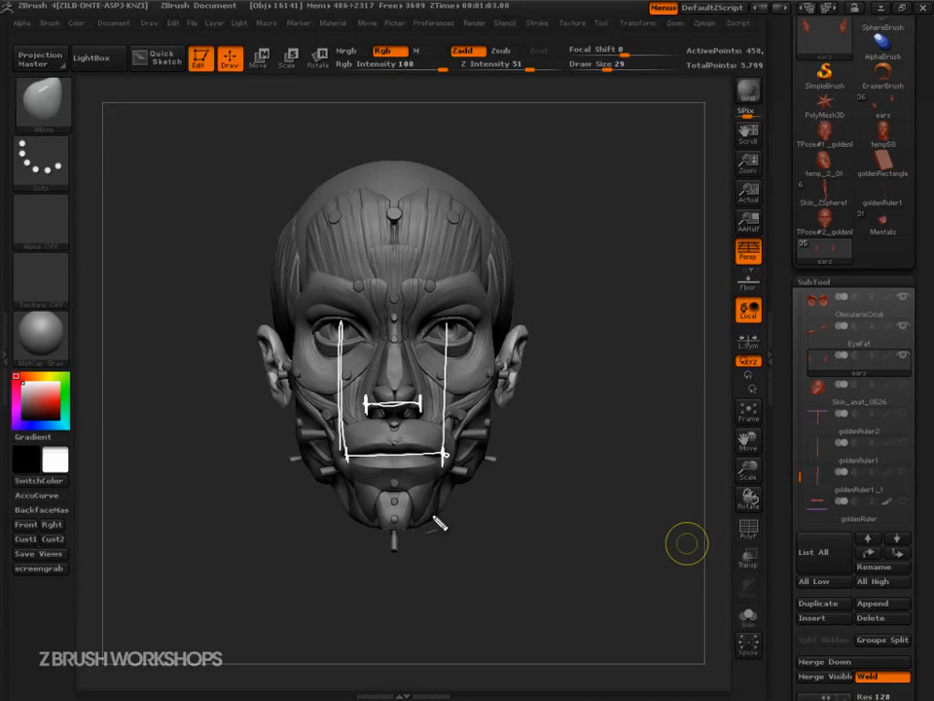
pyautogui.press('Escape')
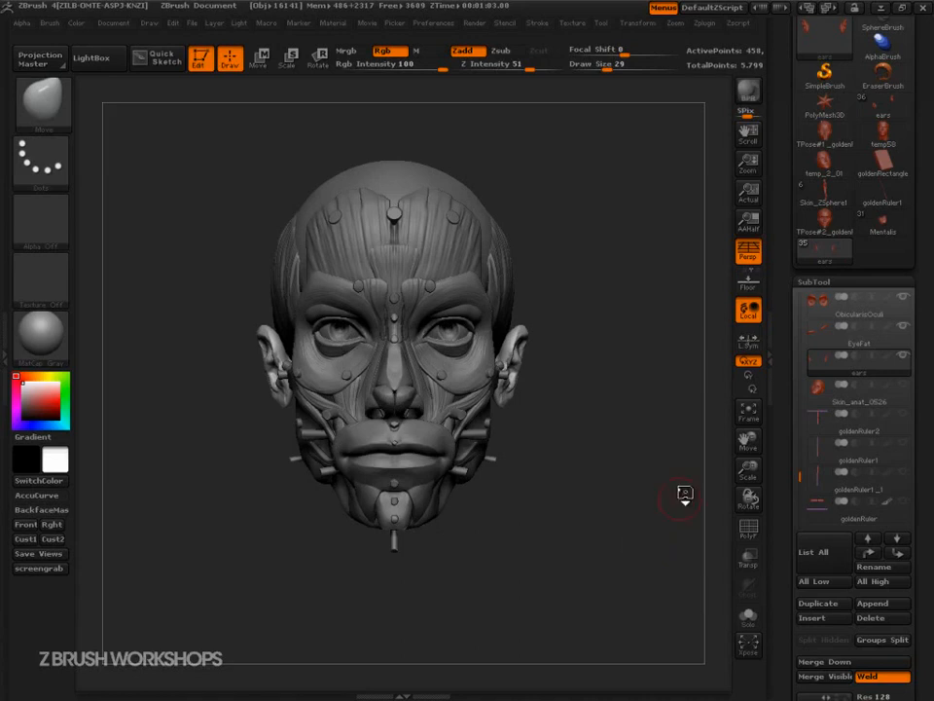
# Turn off perspective, mark the eye width and the height from the inner eye corner to the nose base, and clear the marks
pyautogui.click(747, 251)
pyautogui.moveTo(595, 538)
pyautogui.keyDown('alt'); pyautogui.mouseDown()
pyautogui.moveTo(601, 567)
pyautogui.moveTo(632, 596)
pyautogui.moveTo(663, 592)
pyautogui.mouseUp(); pyautogui.keyUp('alt')
pyautogui.hotkey('ctrl', 'shift', 'd')
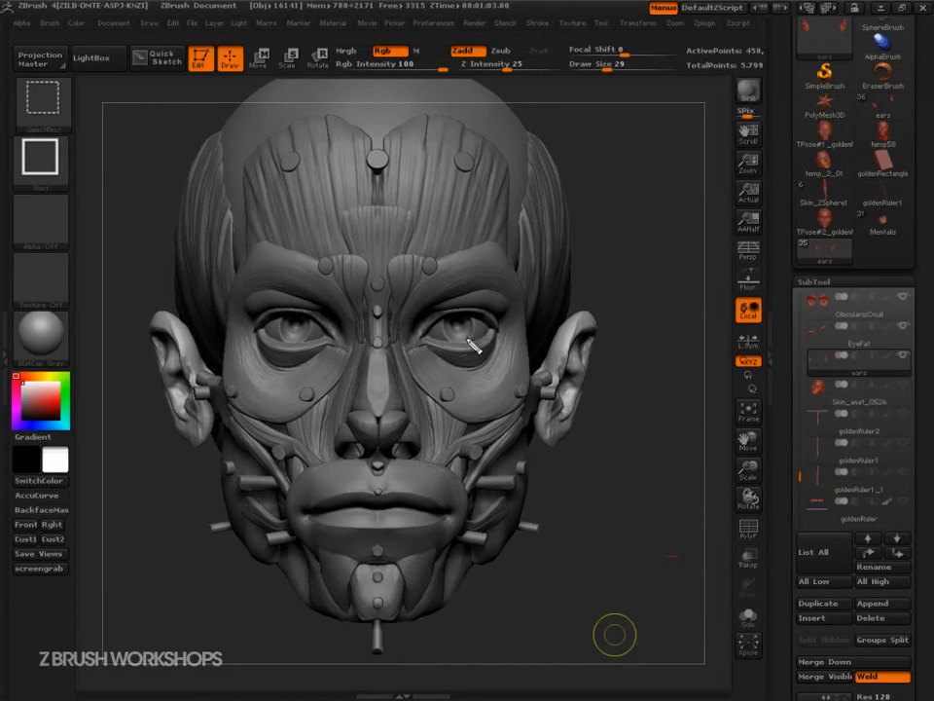
pyautogui.moveTo(424, 334)
pyautogui.mouseDown()
pyautogui.moveTo(488, 330)
pyautogui.moveTo(489, 322)
pyautogui.mouseUp()
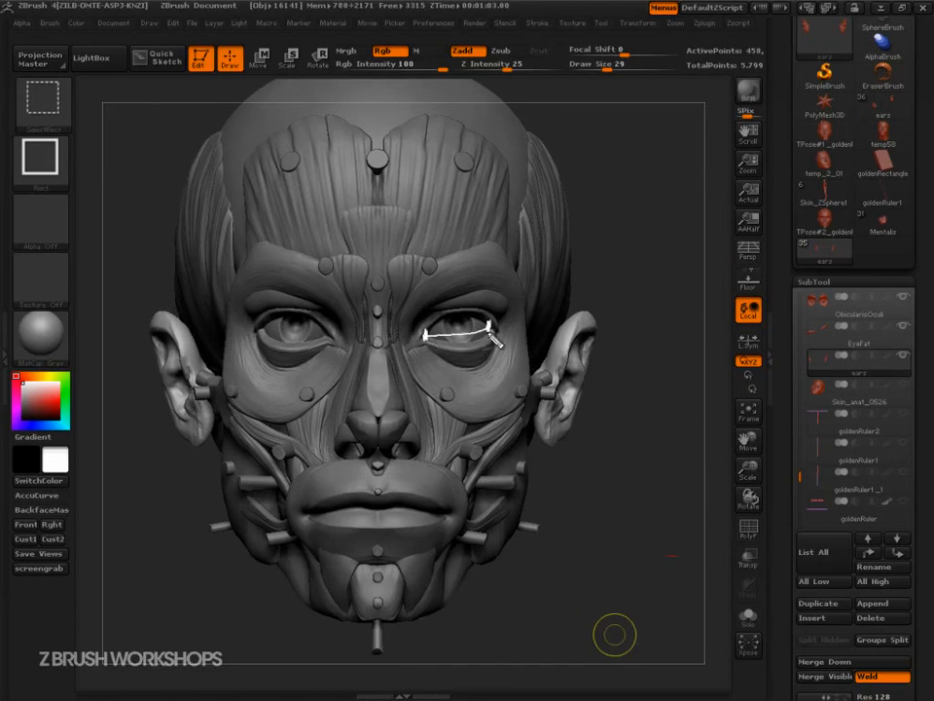
pyautogui.moveTo(418, 334)
pyautogui.mouseDown()
pyautogui.moveTo(427, 476)
pyautogui.moveTo(417, 457)
pyautogui.mouseUp()
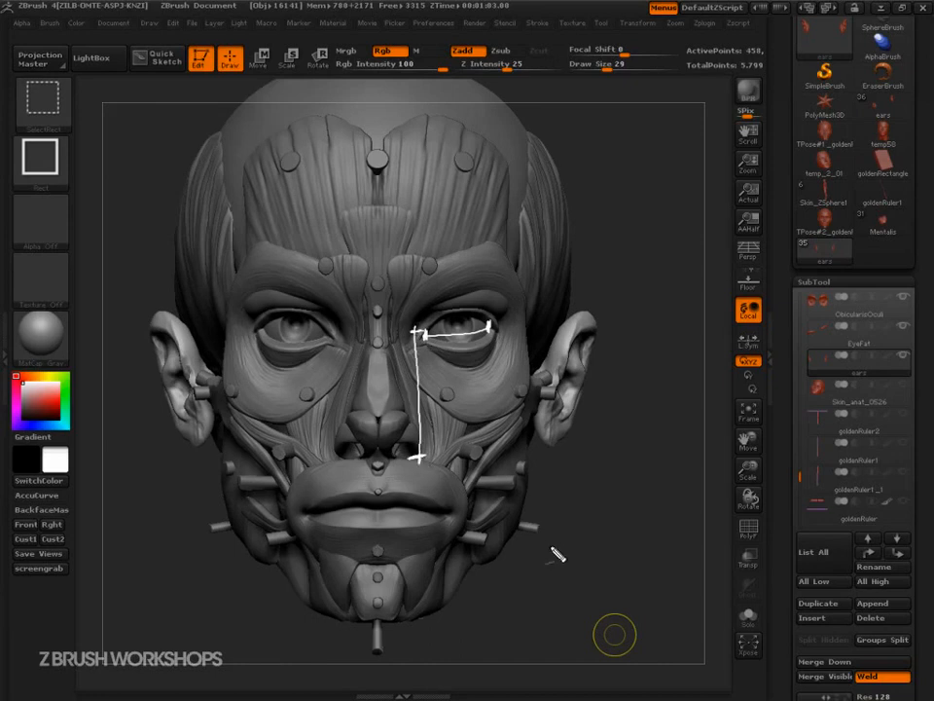
pyautogui.press('Escape')
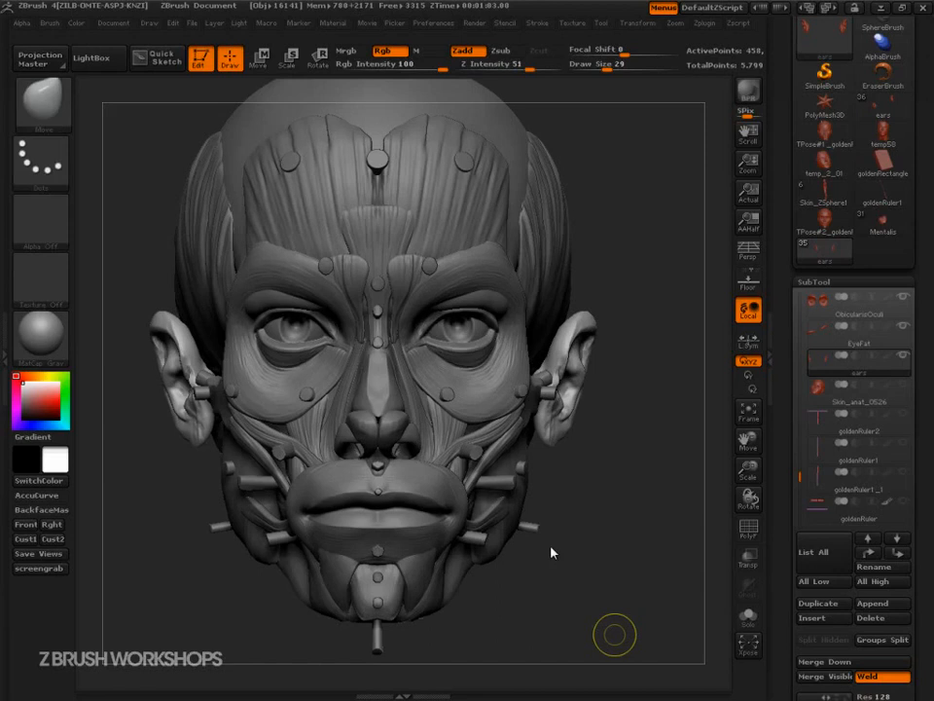
pyautogui.click(820, 426)
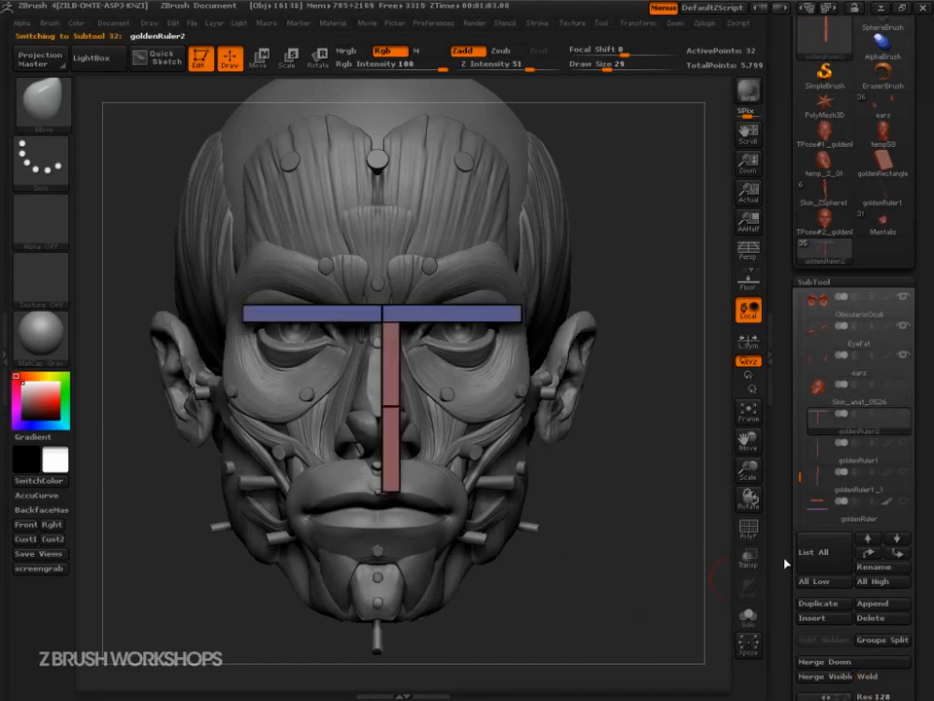
pyautogui.click(819, 602)
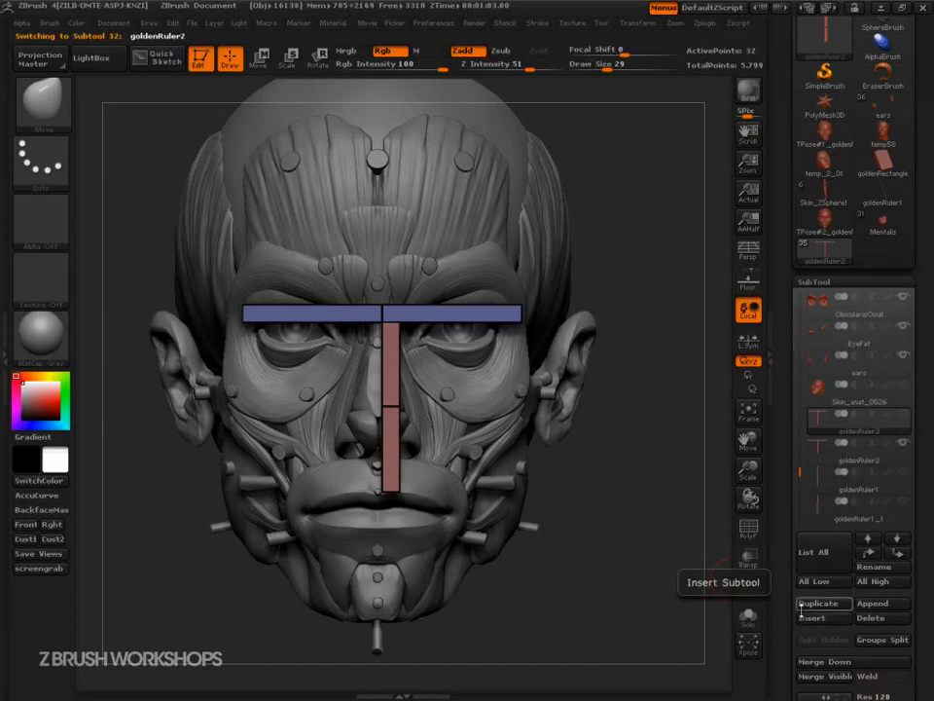
pyautogui.click(908, 444)
pyautogui.keyDown('alt'); pyautogui.moveTo(644, 565); pyautogui.dragTo(603, 565); pyautogui.keyUp('alt')
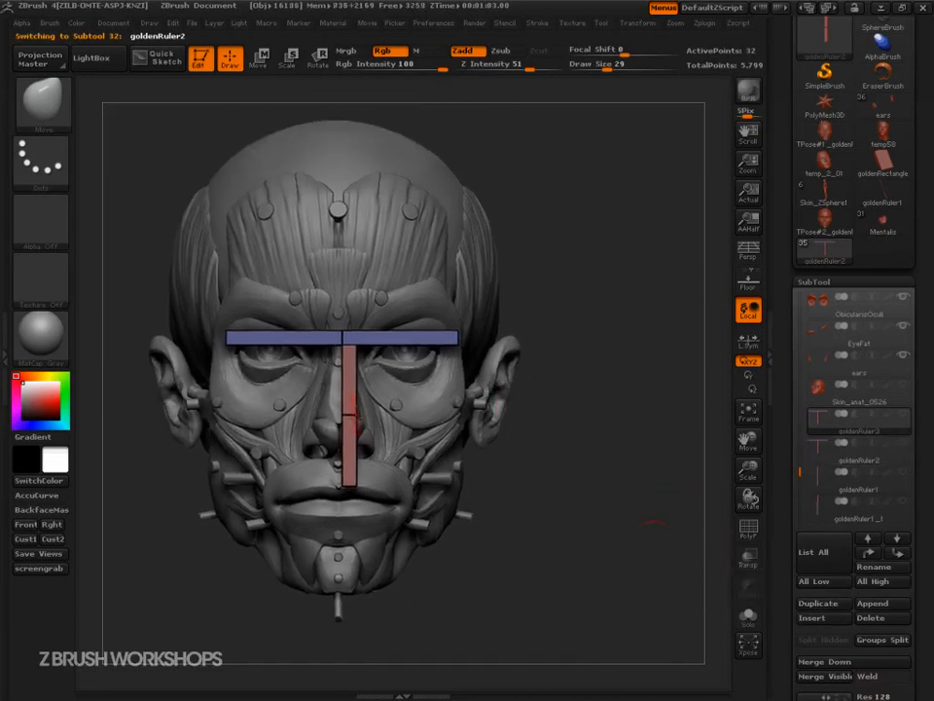
pyautogui.click(871, 617)
pyautogui.click(658, 648)
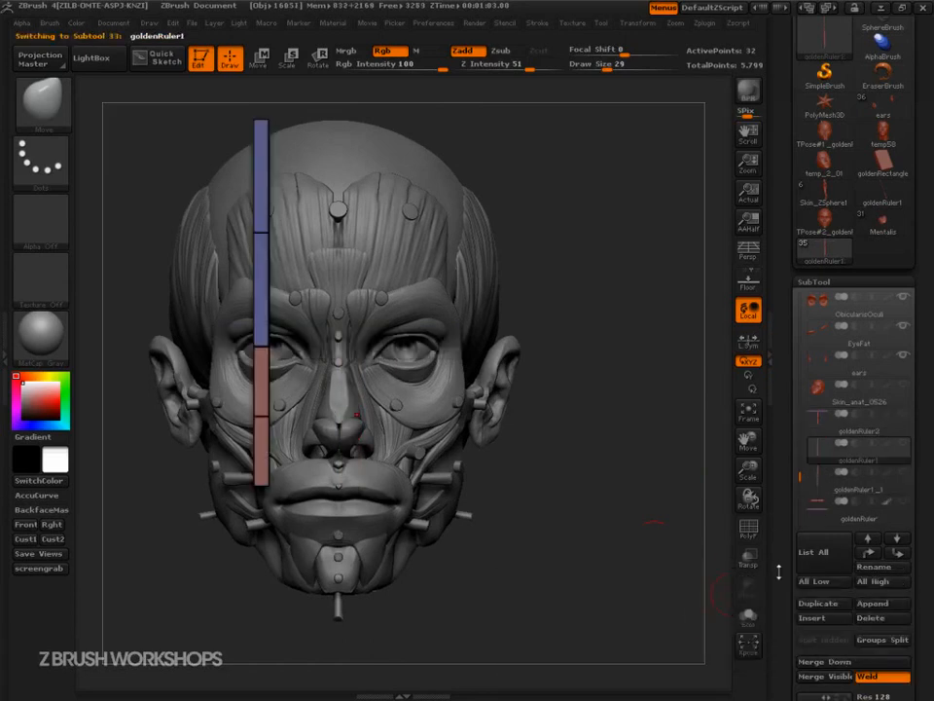
# Duplicate the goldenRuler1 subtool and move the copy down beside the nose so its upper end sits at eye level
pyautogui.click(820, 603)
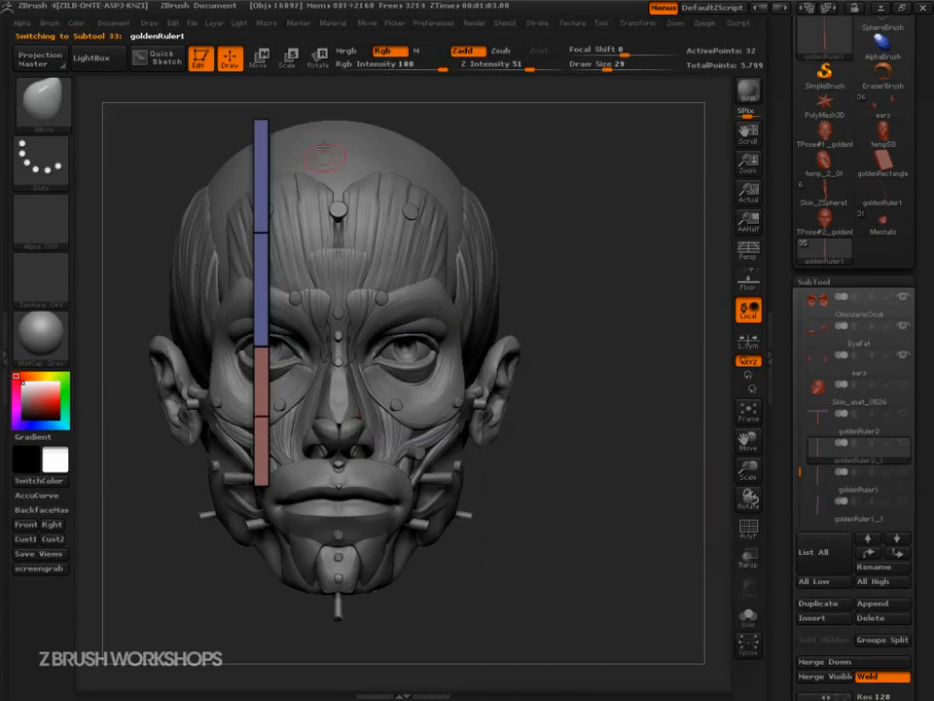
pyautogui.press('r')
pyautogui.moveTo(272, 346); pyautogui.dragTo(598, 346)
pyautogui.click(258, 64)
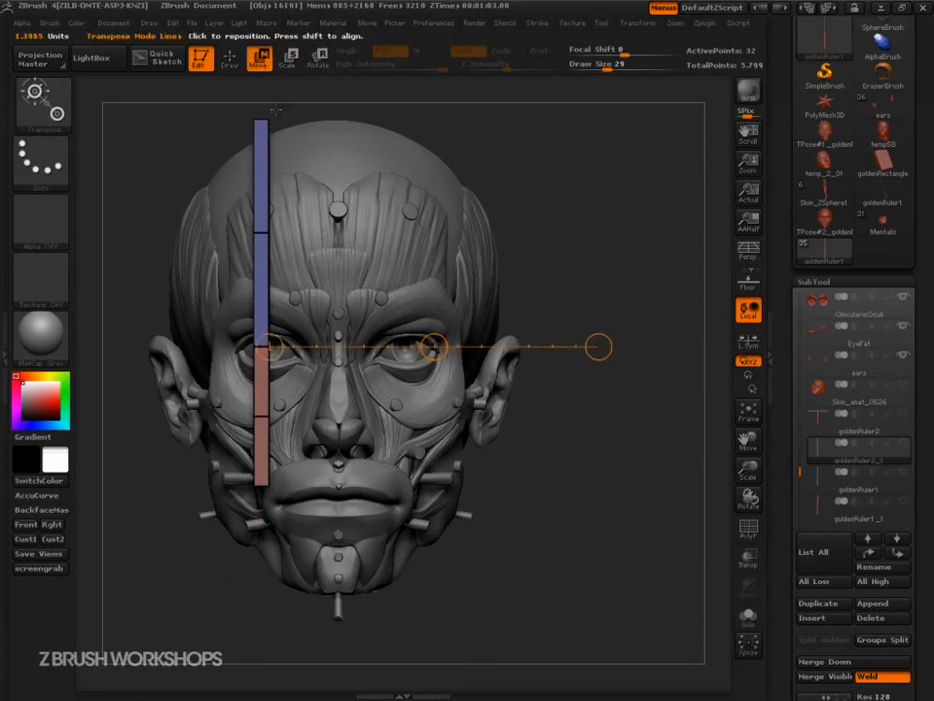
pyautogui.moveTo(433, 347); pyautogui.dragTo(571, 538)
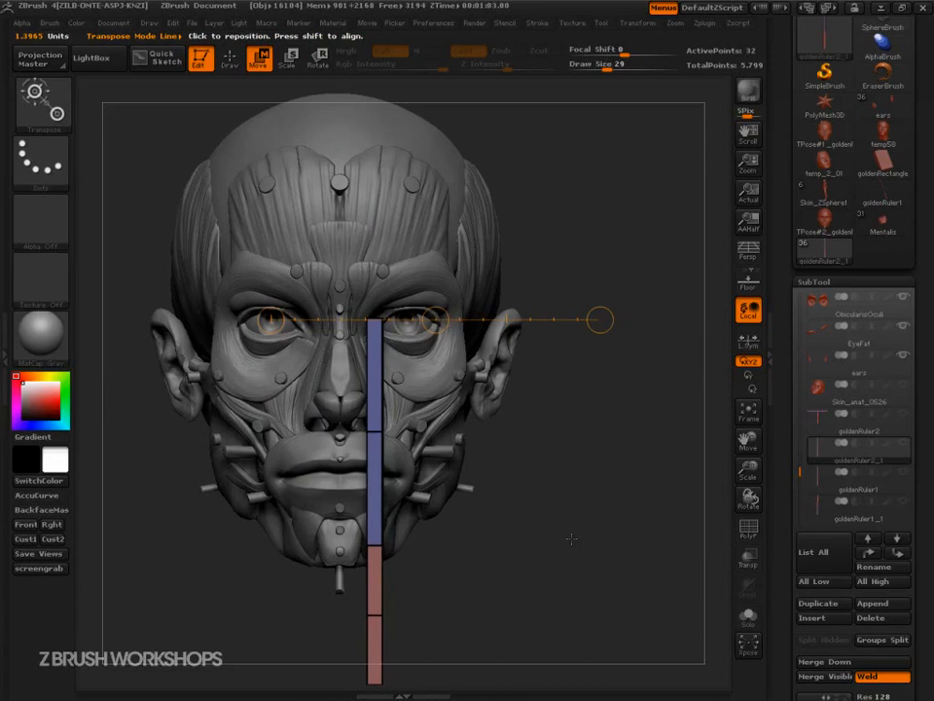
# Mask the blue section of the copied ruler and rotate the red section to horizontal
pyautogui.keyDown('alt'); pyautogui.moveTo(571, 537); pyautogui.dragTo(531, 460); pyautogui.keyUp('alt')
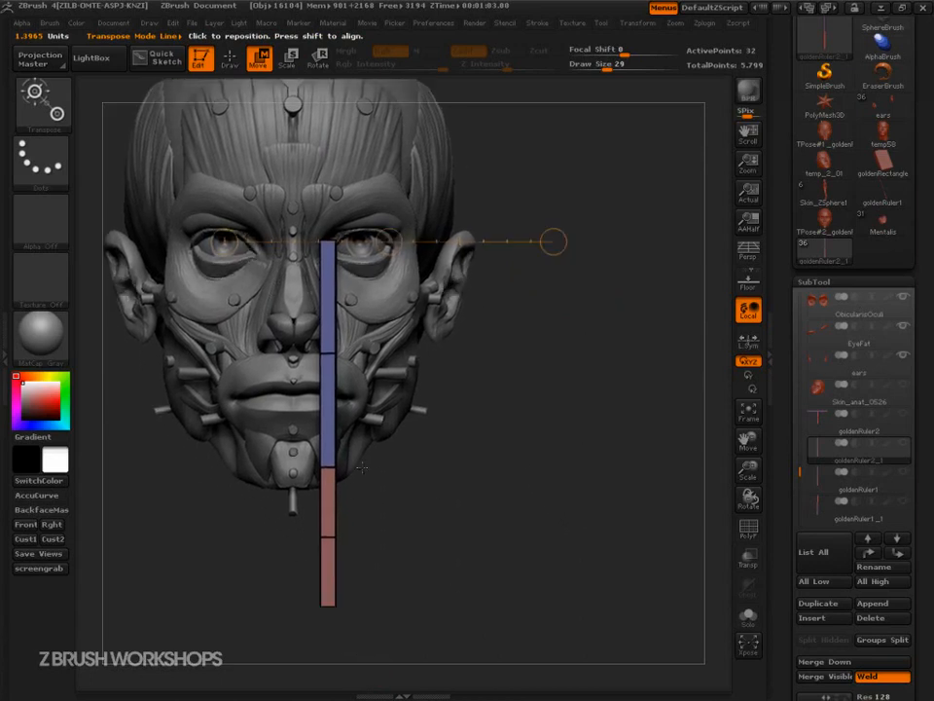
pyautogui.press('q')
pyautogui.keyDown('ctrl'); pyautogui.keyDown('shift'); pyautogui.click(331, 545); pyautogui.keyUp('shift'); pyautogui.keyUp('ctrl')
pyautogui.keyDown('ctrl'); pyautogui.keyDown('shift'); pyautogui.click(458, 539); pyautogui.keyUp('shift'); pyautogui.keyUp('ctrl')
pyautogui.press('r')
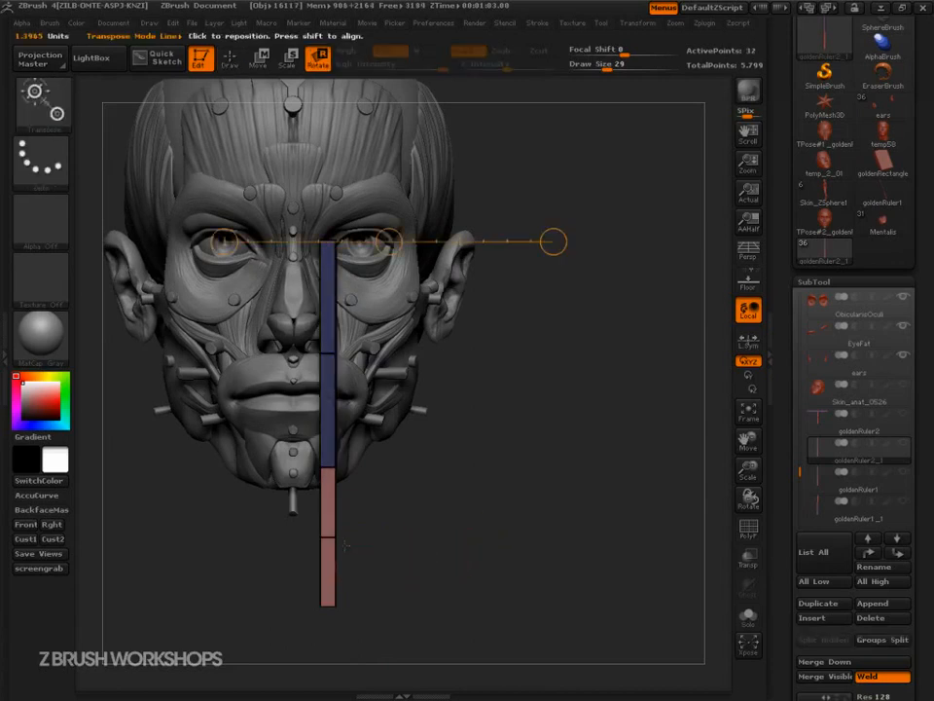
pyautogui.moveTo(334, 538)
pyautogui.mouseDown()
pyautogui.moveTo(458, 538)
pyautogui.moveTo(446, 526)
pyautogui.moveTo(392, 556)
pyautogui.mouseUp()
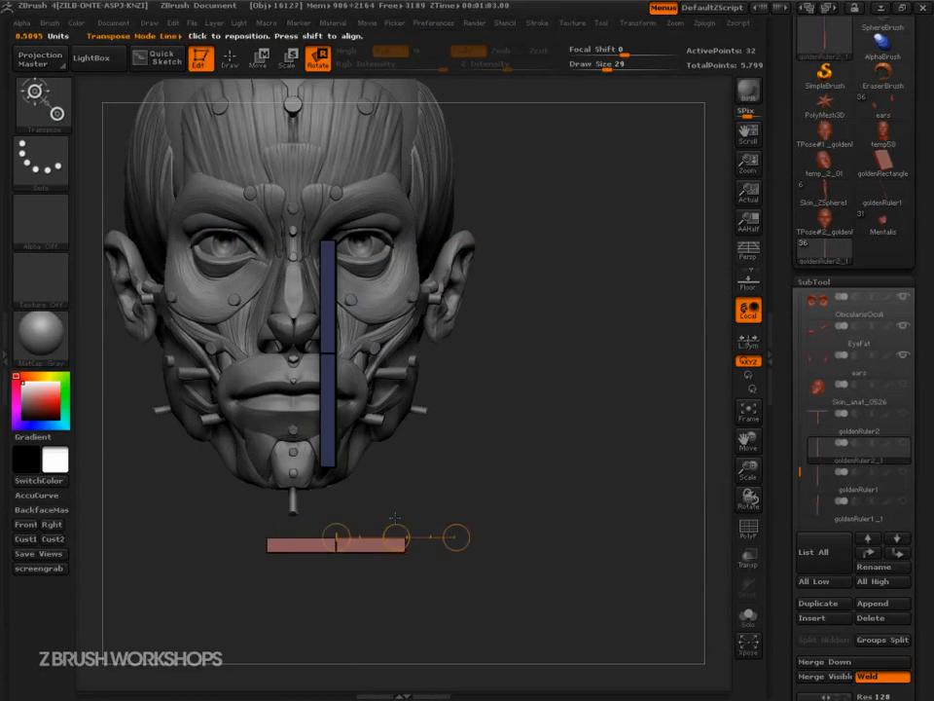
# Move the red section up to eye level so it extends sideways from the upper end of the blue section
pyautogui.press('w')
pyautogui.keyDown('alt'); pyautogui.moveTo(519, 500); pyautogui.dragTo(510, 544); pyautogui.keyUp('alt')
pyautogui.moveTo(387, 582); pyautogui.dragTo(456, 283)
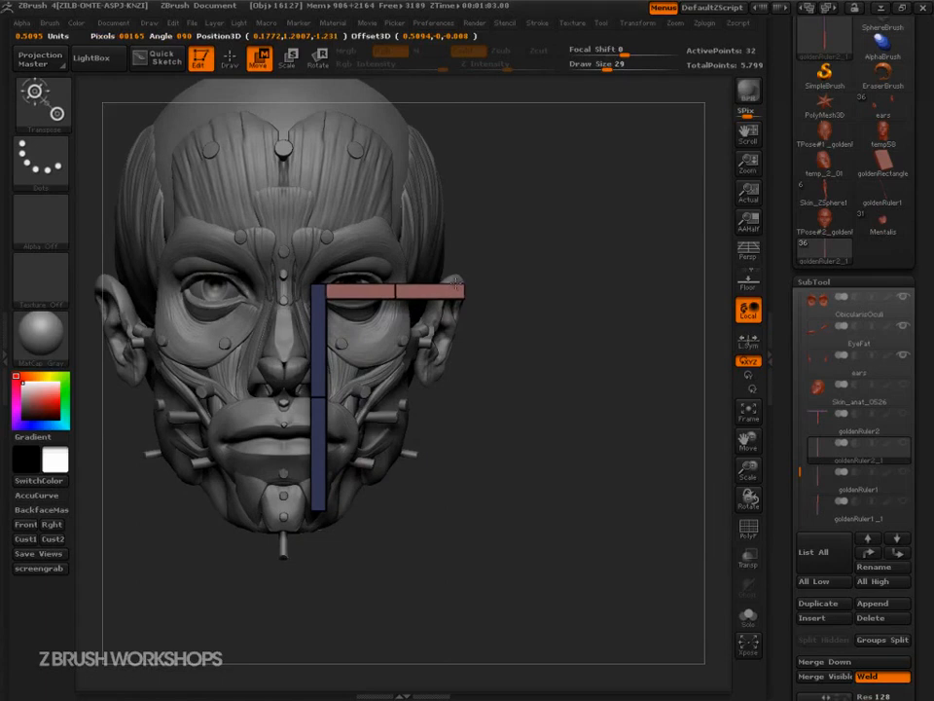
pyautogui.moveTo(456, 284); pyautogui.dragTo(440, 269)
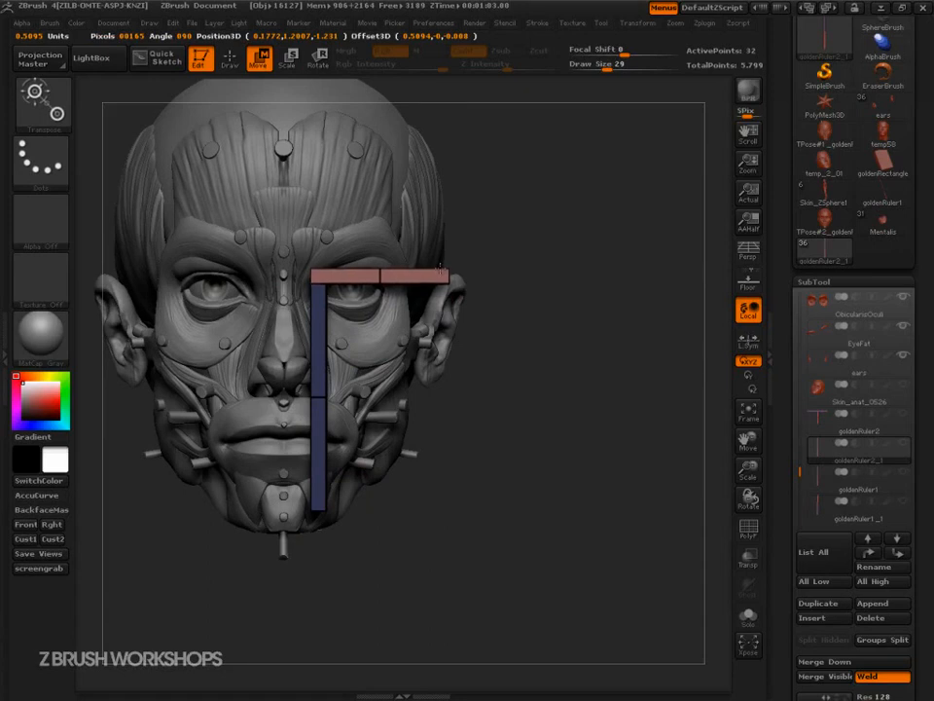
pyautogui.moveTo(440, 269); pyautogui.dragTo(458, 284)
# Clear the mask and shift the whole L-shaped ruler slightly up to line up with the inner corner of the eye
pyautogui.press('ctrl')
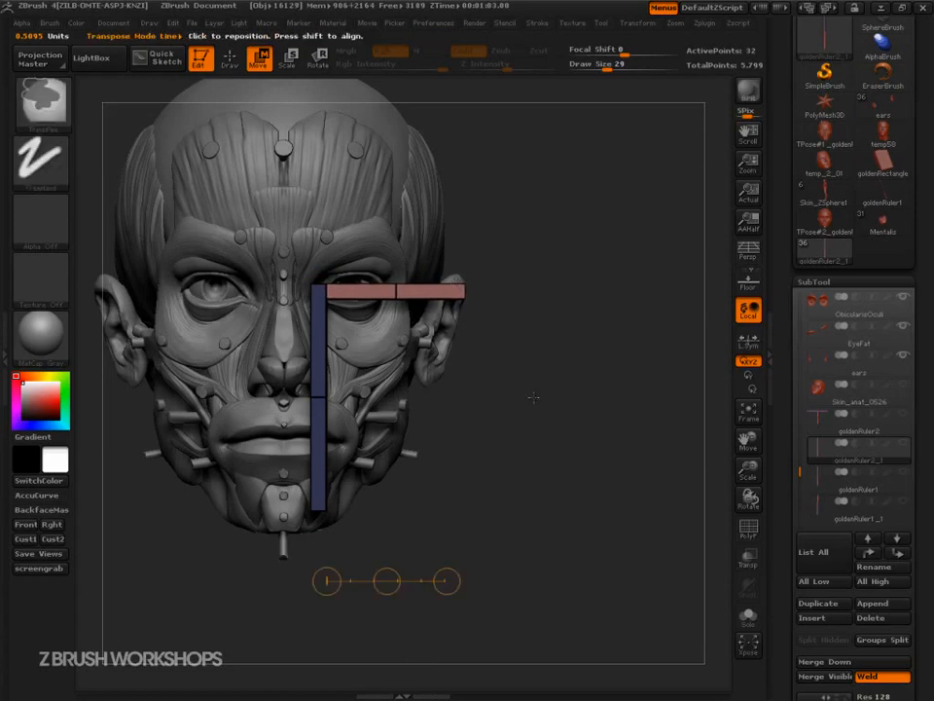
pyautogui.keyDown('ctrl'); pyautogui.moveTo(534, 392); pyautogui.dragTo(536, 407); pyautogui.keyUp('ctrl')
pyautogui.keyDown('alt'); pyautogui.moveTo(559, 494); pyautogui.dragTo(580, 519); pyautogui.keyUp('alt')
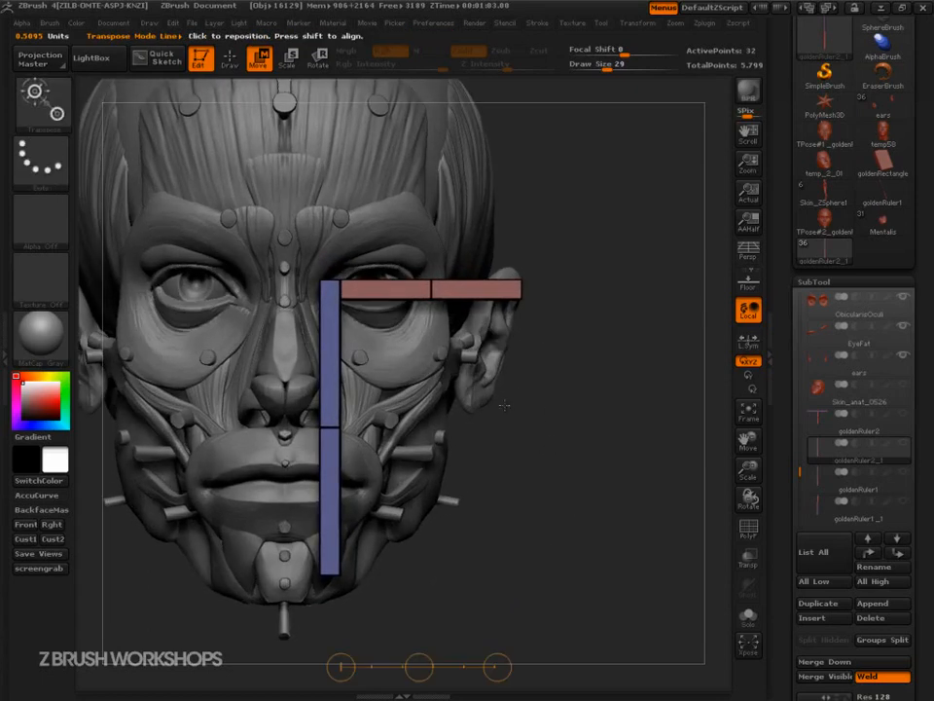
pyautogui.moveTo(319, 281); pyautogui.dragTo(635, 455)
pyautogui.moveTo(542, 177); pyautogui.dragTo(700, 265)
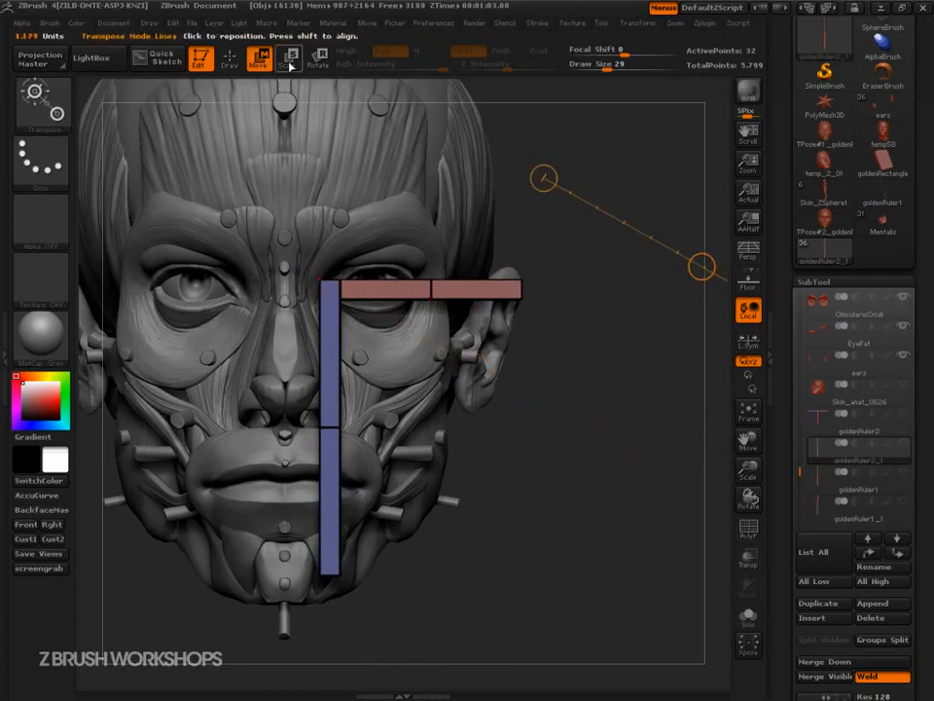
pyautogui.moveTo(429, 298); pyautogui.dragTo(615, 450)
pyautogui.moveTo(524, 376); pyautogui.dragTo(520, 363)
# Mark the eye's width along the first red segment of the ruler with the annotation pen, then clear the marks
pyautogui.hotkey('ctrl', 'shift', 'd')
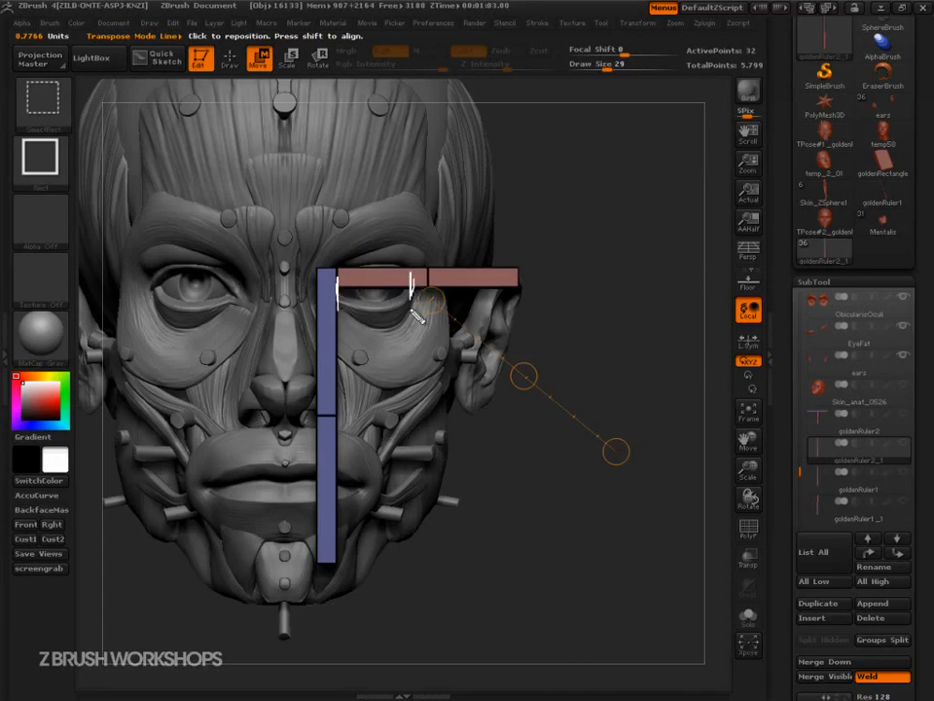
pyautogui.moveTo(338, 287); pyautogui.dragTo(416, 287)
pyautogui.press('Escape')
# Mask the red section and move the blue section down so its upper end meets the red section's lower edge
pyautogui.moveTo(604, 397); pyautogui.dragTo(615, 388)
pyautogui.press('q')
pyautogui.keyDown('ctrl'); pyautogui.keyDown('shift'); pyautogui.click(512, 282); pyautogui.keyUp('shift'); pyautogui.keyUp('ctrl')
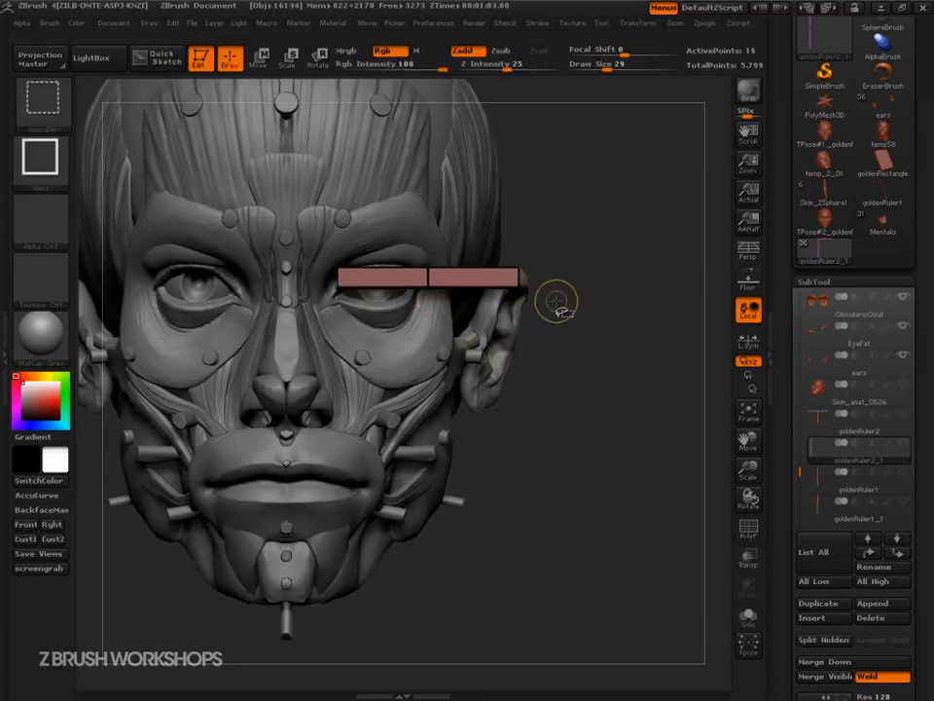
pyautogui.keyDown('ctrl'); pyautogui.click(598, 308); pyautogui.keyUp('ctrl')
pyautogui.keyDown('ctrl'); pyautogui.keyDown('shift'); pyautogui.click(602, 314); pyautogui.keyUp('shift'); pyautogui.keyUp('ctrl')
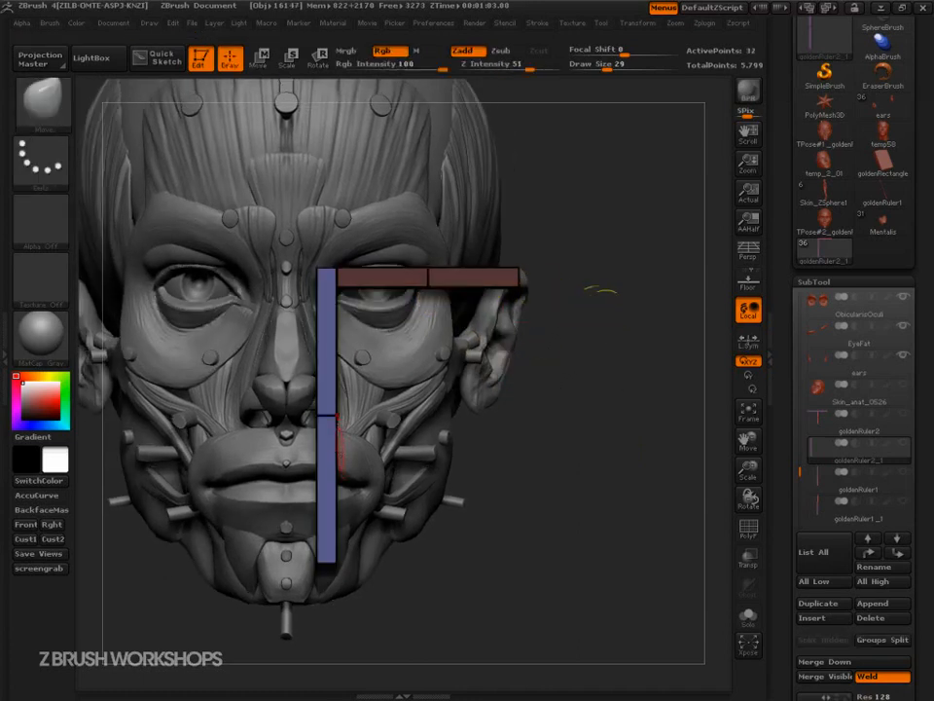
pyautogui.press('w')
pyautogui.moveTo(337, 416); pyautogui.dragTo(338, 621)
pyautogui.moveTo(337, 517)
pyautogui.mouseDown()
pyautogui.moveTo(339, 539)
pyautogui.moveTo(336, 519)
pyautogui.mouseUp()
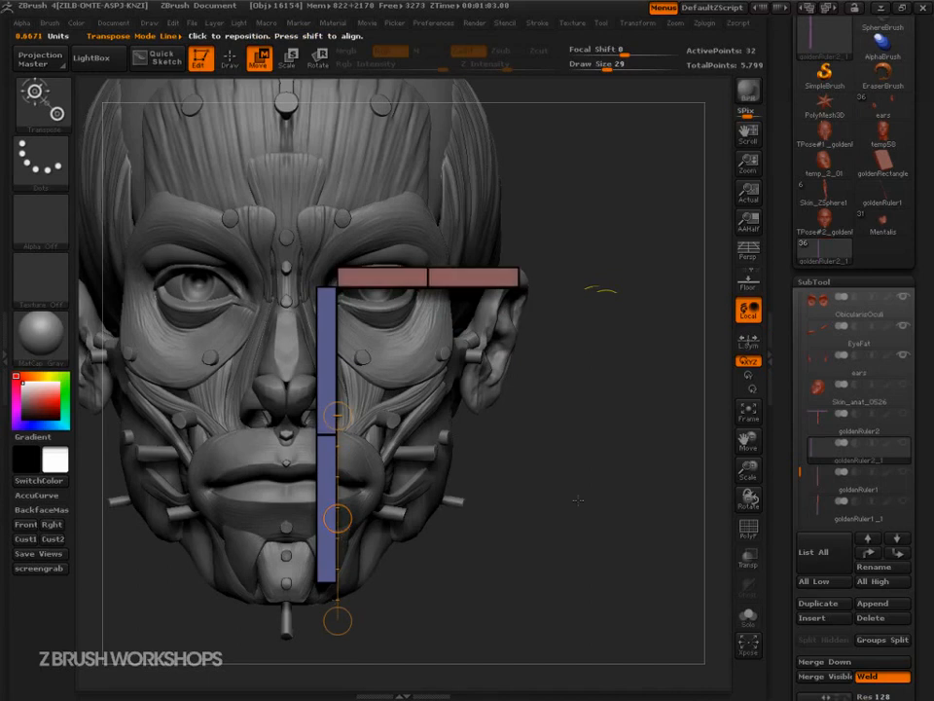
# Scale the L-shaped ruler down from the eye's inner corner until the whole red section spans the eye's width, then return to drawing
pyautogui.moveTo(337, 285)
pyautogui.mouseDown()
pyautogui.moveTo(589, 492)
pyautogui.moveTo(574, 480)
pyautogui.moveTo(551, 500)
pyautogui.moveTo(409, 350)
pyautogui.moveTo(422, 364)
pyautogui.moveTo(413, 358)
pyautogui.mouseUp()
pyautogui.click(289, 60)
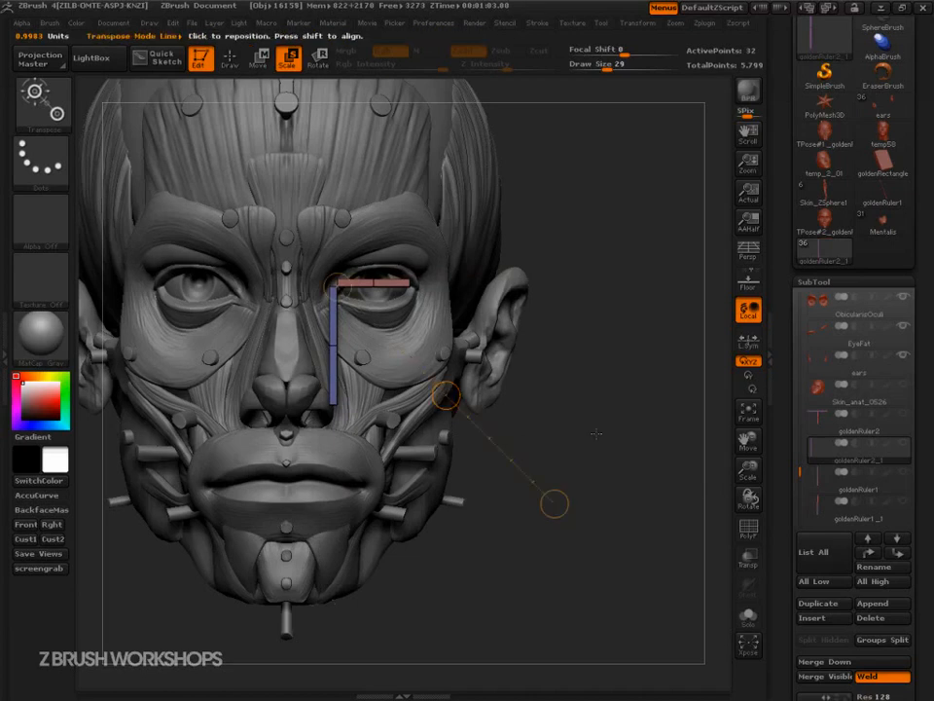
pyautogui.press('q')
# Mark the eye's width along the red section and the blue section's length down to the nose with the annotation pen, then clear the marks
pyautogui.moveTo(338, 272); pyautogui.dragTo(339, 293)
pyautogui.moveTo(409, 273); pyautogui.dragTo(408, 295)
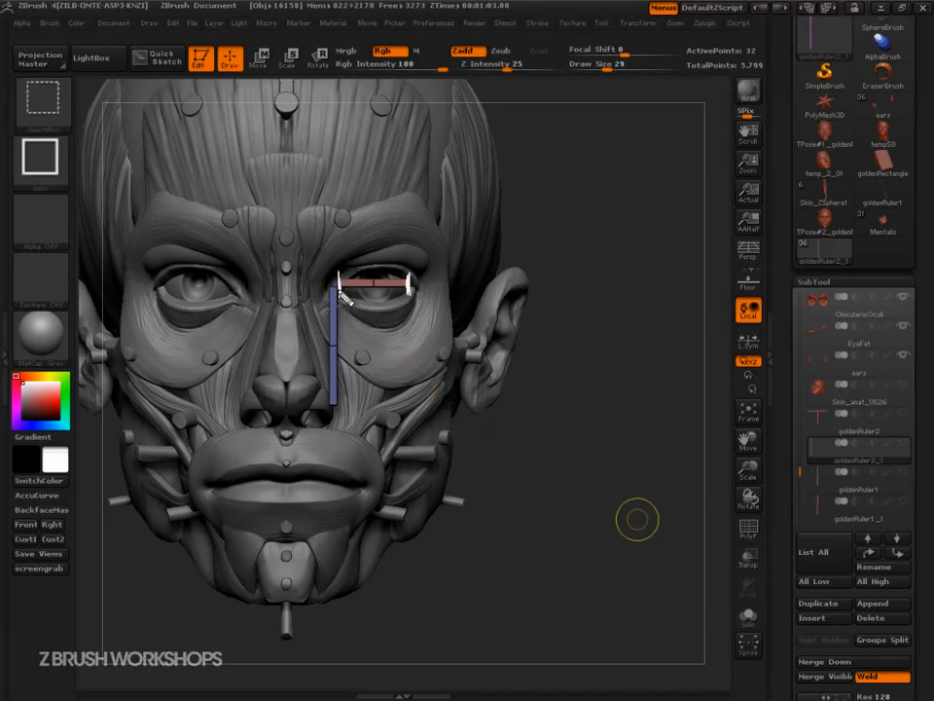
pyautogui.moveTo(331, 287)
pyautogui.mouseDown()
pyautogui.moveTo(332, 401)
pyautogui.moveTo(297, 403)
pyautogui.mouseUp()
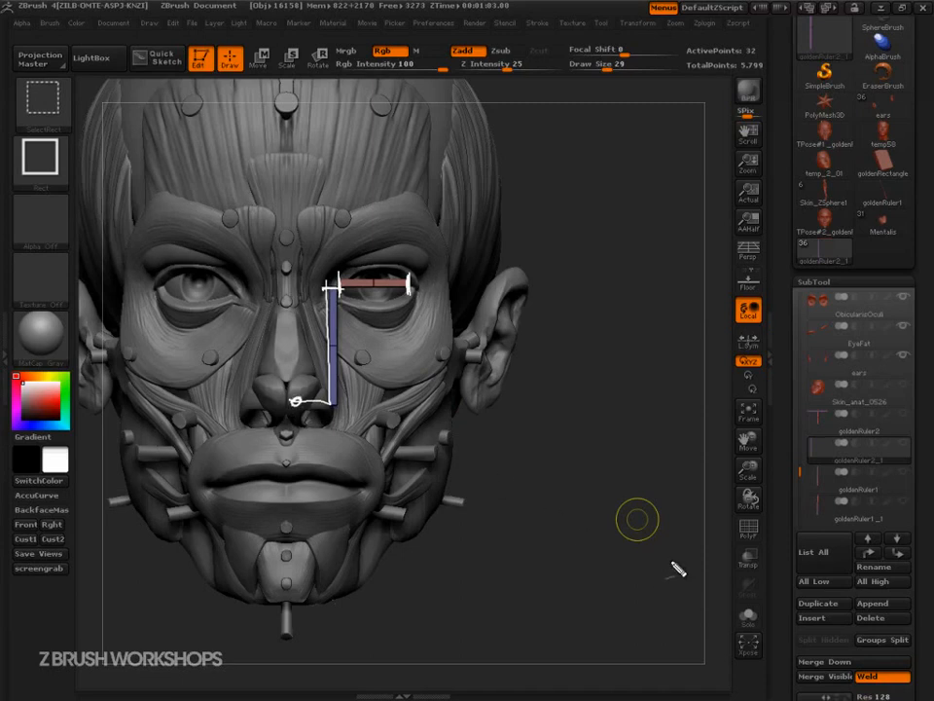
pyautogui.press('Escape')
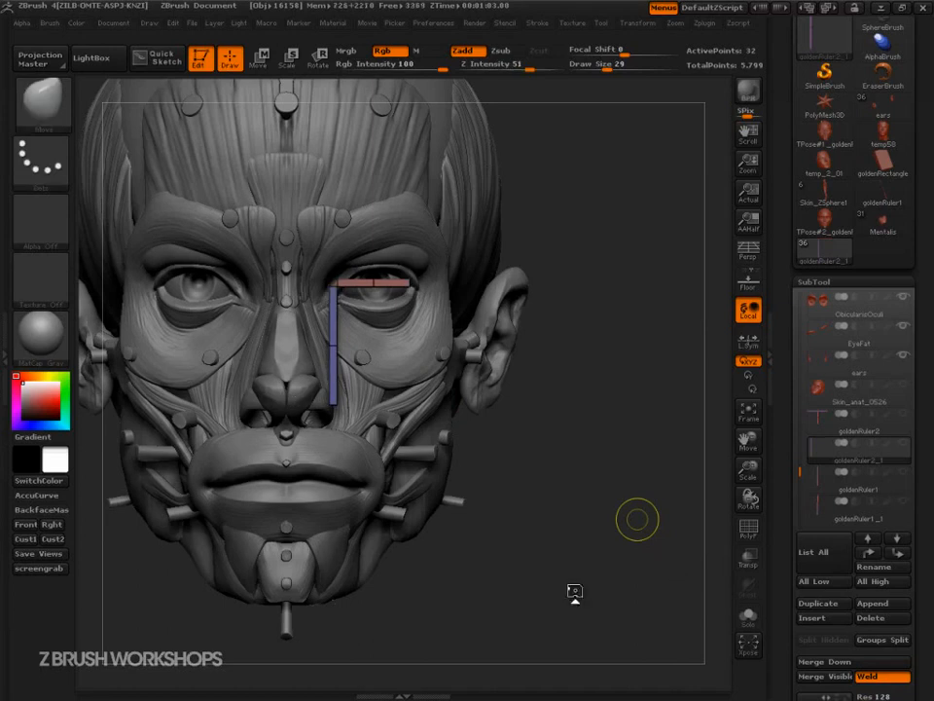
# Trace the jaw outline from both ears down to the chin on the whole front-facing head with the annotation pen, then clear it
pyautogui.moveTo(600, 586)
pyautogui.mouseDown()
pyautogui.moveTo(590, 590)
pyautogui.moveTo(601, 604)
pyautogui.moveTo(555, 559)
pyautogui.moveTo(646, 590)
pyautogui.moveTo(649, 607)
pyautogui.moveTo(635, 618)
pyautogui.moveTo(660, 619)
pyautogui.mouseUp()
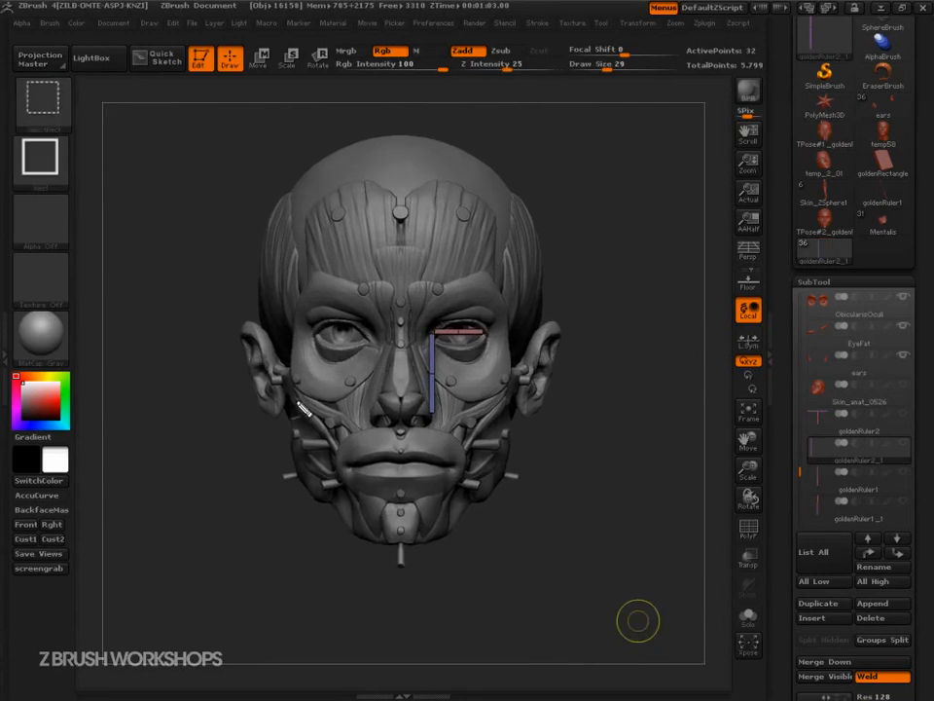
pyautogui.moveTo(285, 391)
pyautogui.mouseDown()
pyautogui.moveTo(286, 455)
pyautogui.moveTo(362, 533)
pyautogui.mouseUp()
pyautogui.moveTo(515, 373)
pyautogui.mouseDown()
pyautogui.moveTo(519, 479)
pyautogui.moveTo(487, 504)
pyautogui.moveTo(375, 543)
pyautogui.moveTo(358, 538)
pyautogui.mouseUp()
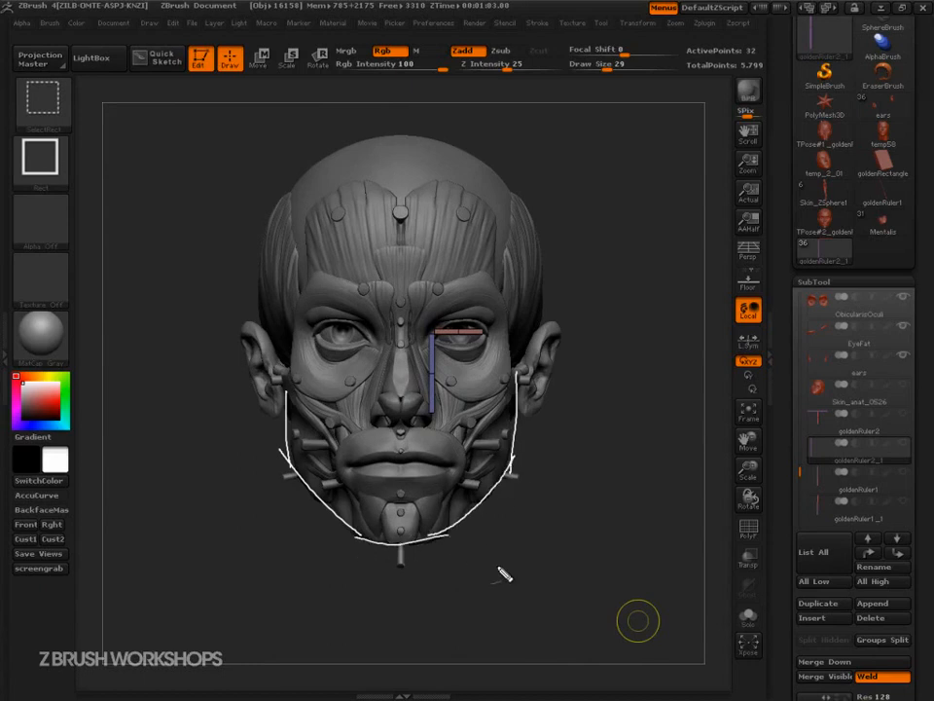
pyautogui.press('Escape')
# Trace the face's profile from forehead to chin in side view with the annotation pen, clear it, and return to the front view
pyautogui.moveTo(511, 611)
pyautogui.mouseDown()
pyautogui.moveTo(581, 604)
pyautogui.moveTo(571, 592)
pyautogui.mouseUp()
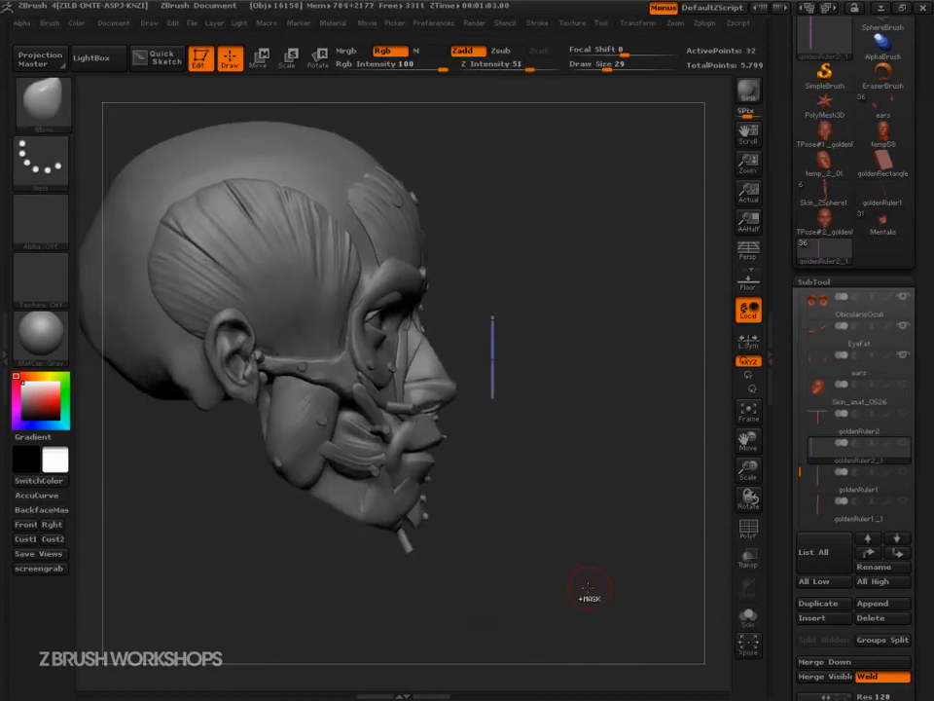
pyautogui.hotkey('ctrl', 'shift')
pyautogui.moveTo(342, 129)
pyautogui.mouseDown()
pyautogui.moveTo(418, 198)
pyautogui.moveTo(425, 323)
pyautogui.moveTo(459, 389)
pyautogui.moveTo(416, 538)
pyautogui.mouseUp()
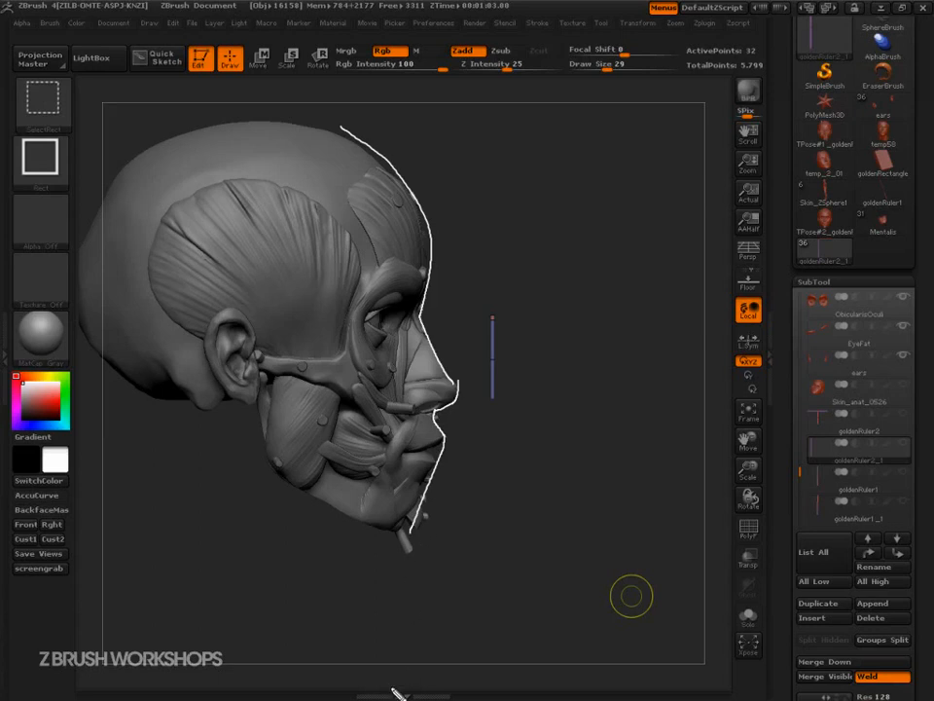
pyautogui.press('Escape')
pyautogui.moveTo(630, 595); pyautogui.dragTo(649, 626)
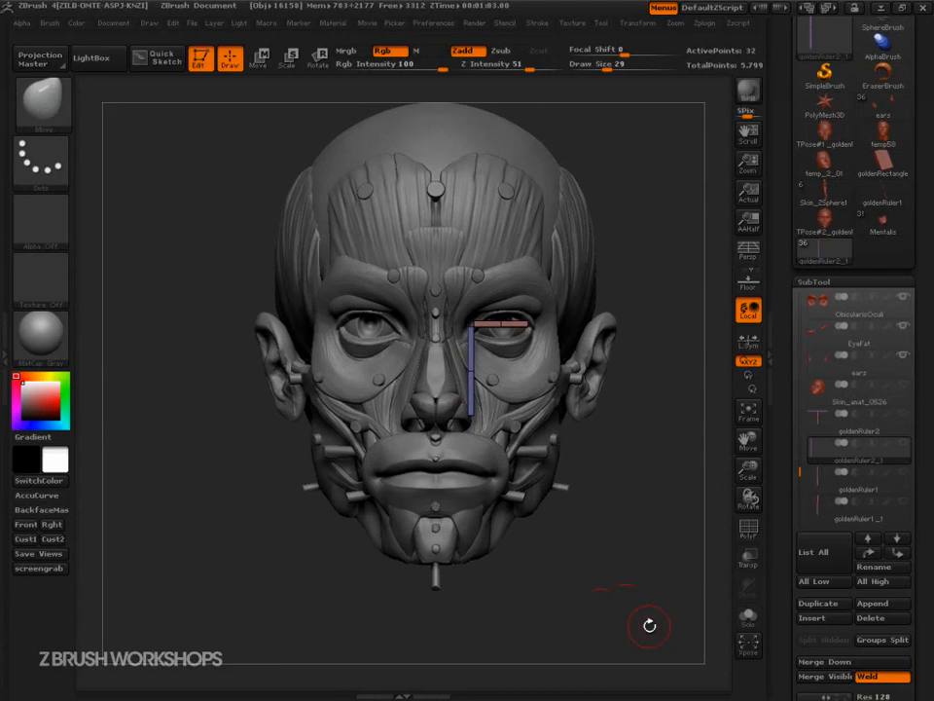